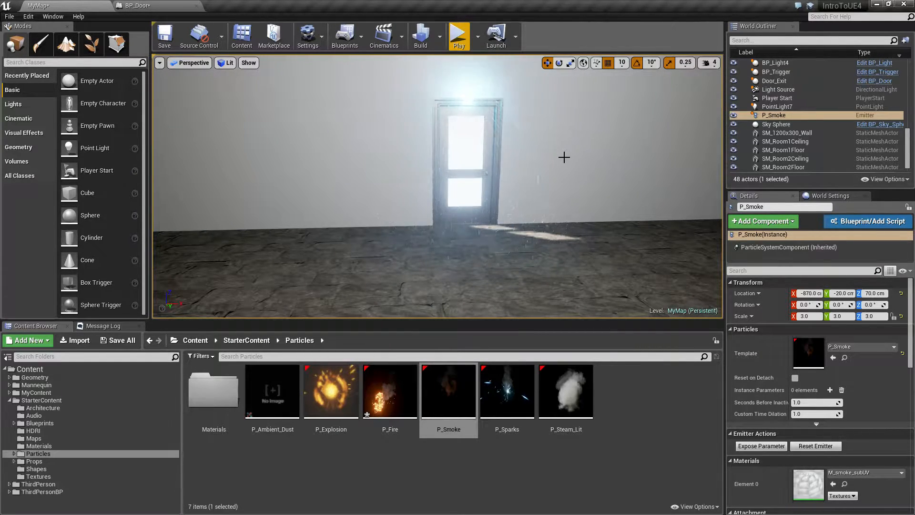
Switch to Landscape mode and display the new landscape's preview grid around the outside of the building.
right_drag(526, 228, 498, 227)
key(w)
key(w)
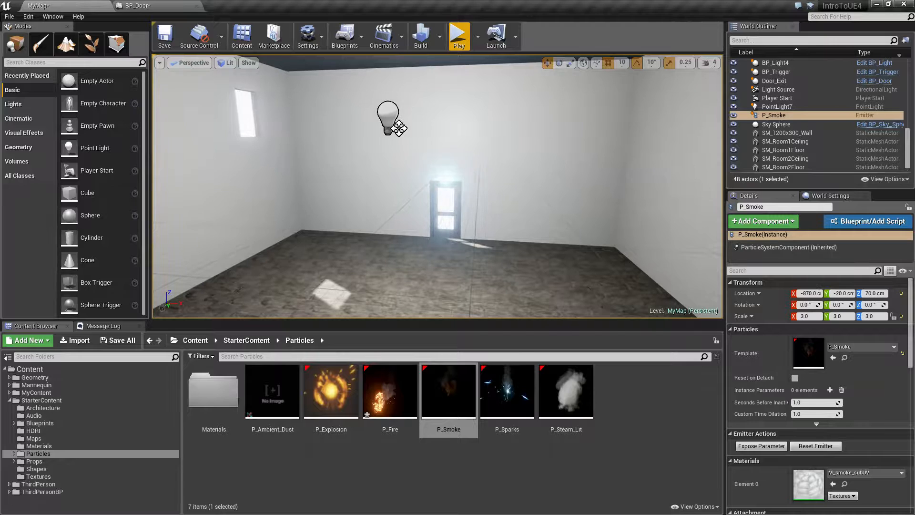
key(w)
right_drag(399, 128, 526, 228)
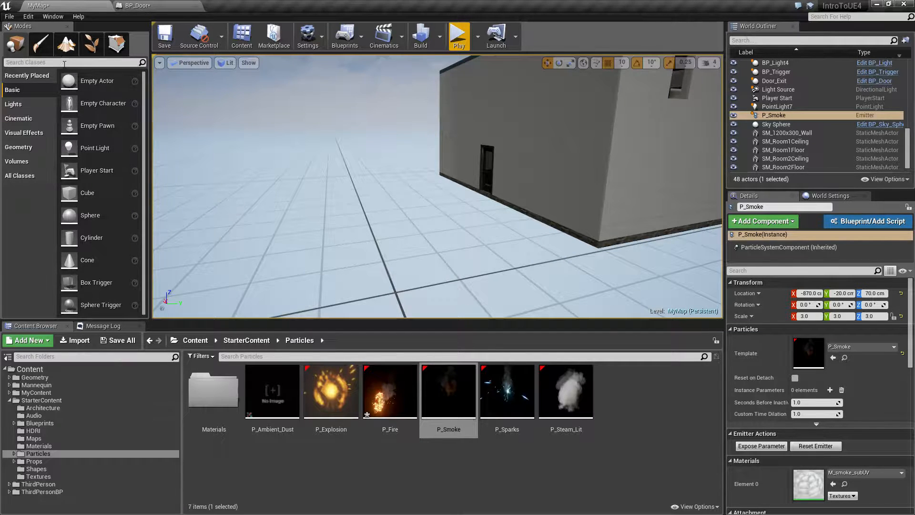
click(65, 45)
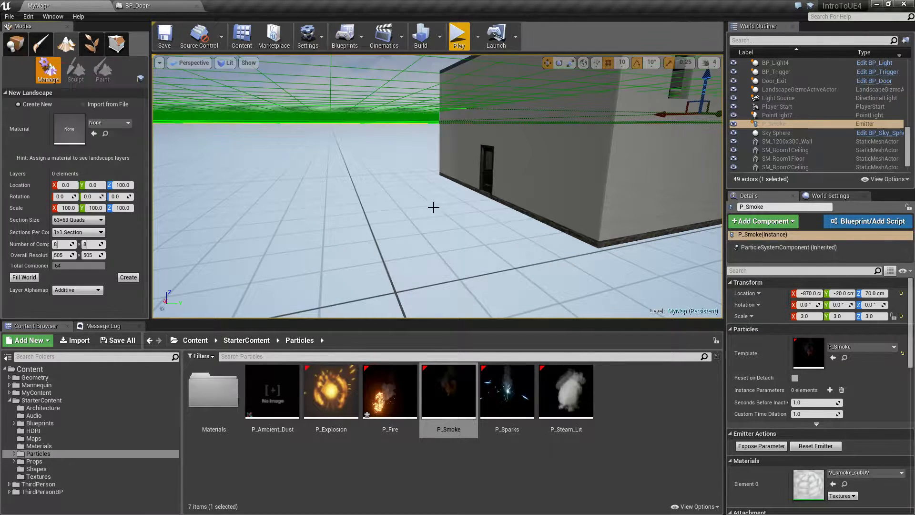
right_drag(437, 186, 429, 165)
click(16, 47)
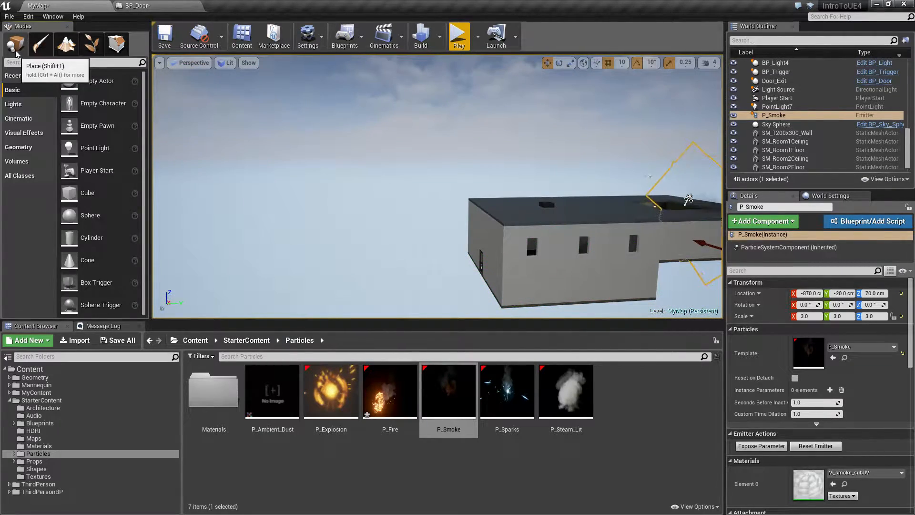
click(66, 45)
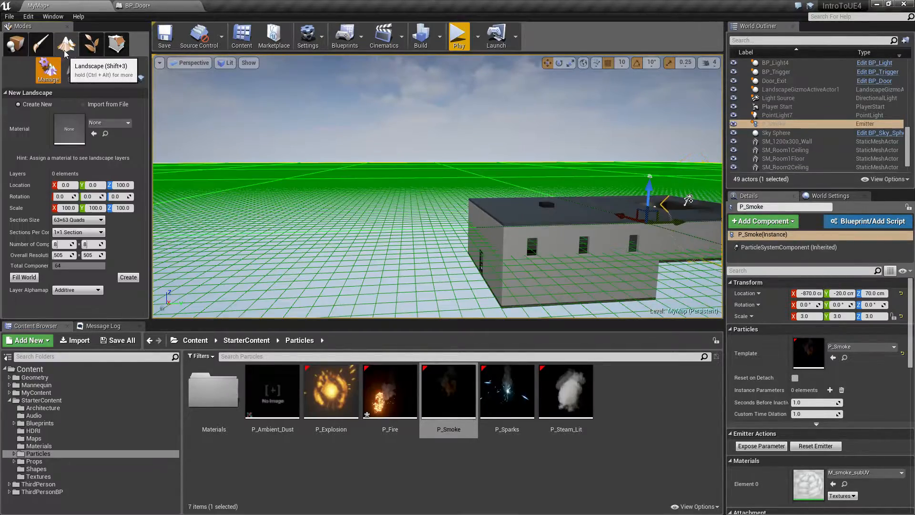
Lower the new landscape's preview grid to a Z location of about -560.
right_drag(437, 186, 424, 200)
right_drag(568, 224, 431, 185)
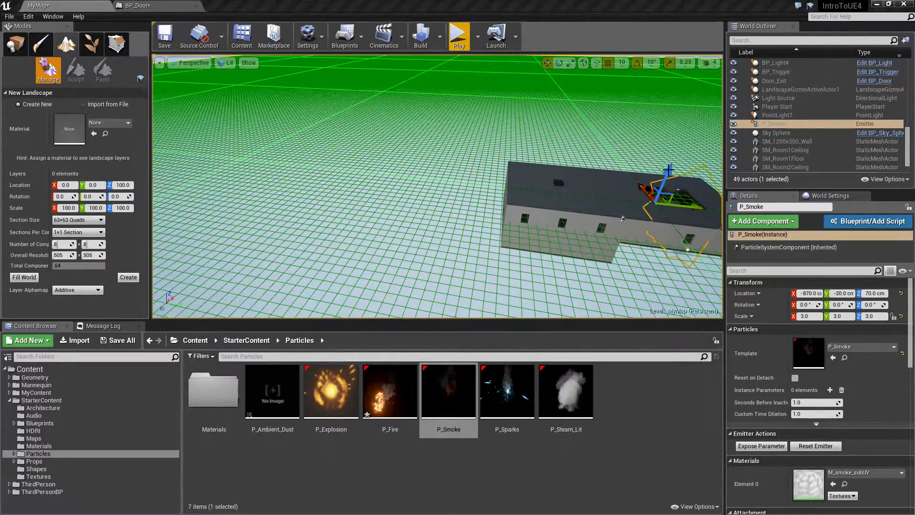
drag(668, 171, 628, 217)
Check the second room's floor location and set the new landscape's Z location to match it at -290.
right_drag(627, 217, 515, 259)
key(w)
key(s)
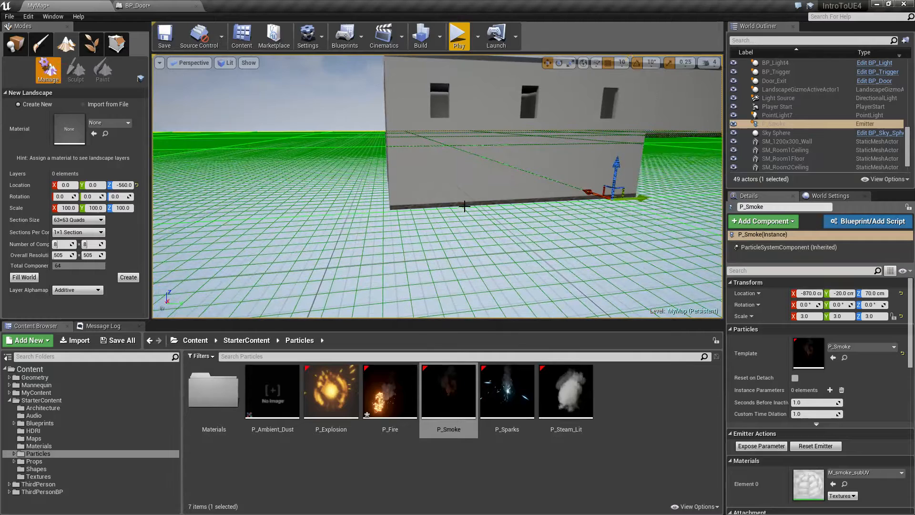
click(18, 46)
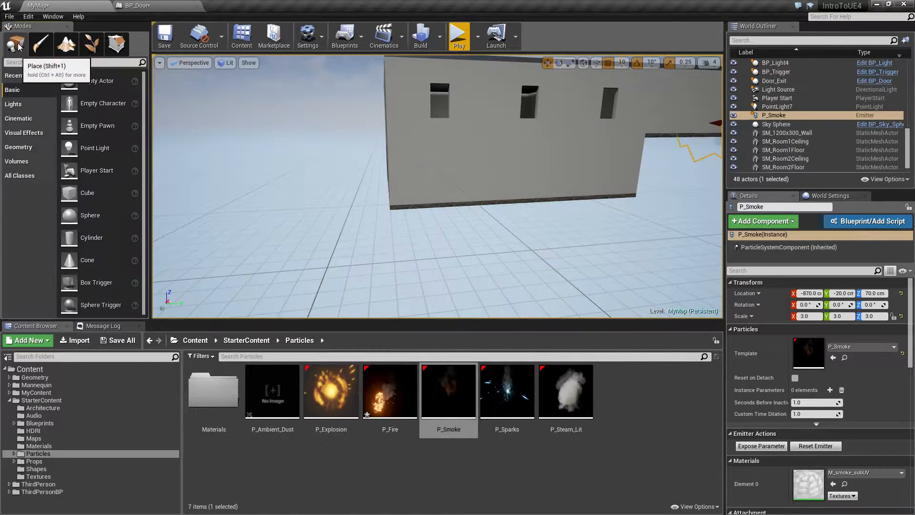
click(515, 200)
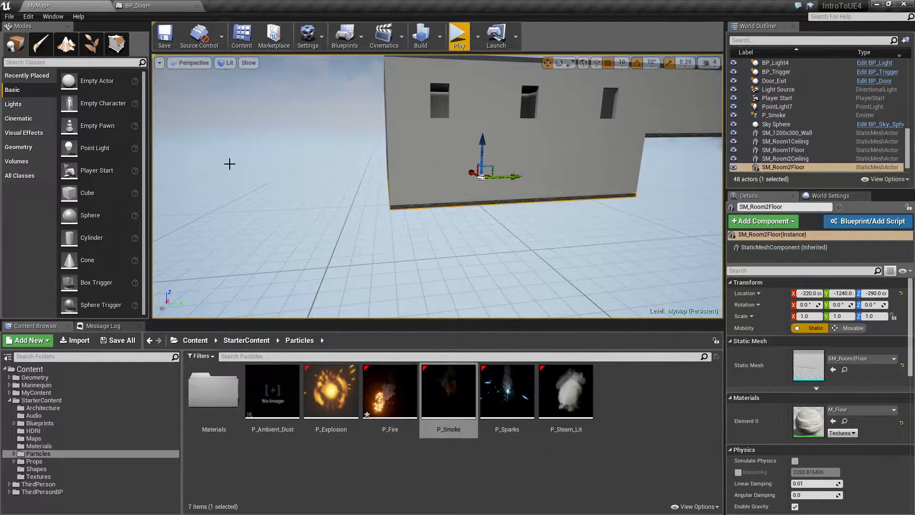
click(66, 43)
click(123, 184)
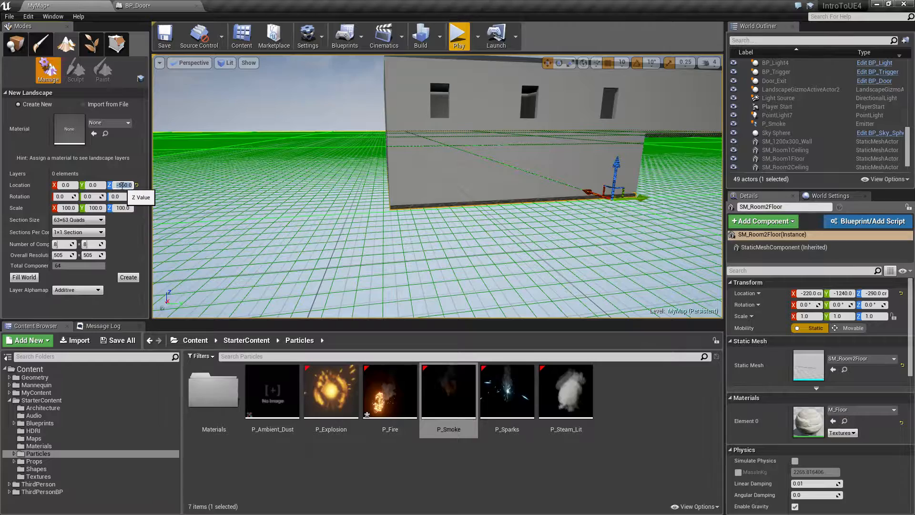
key(Return)
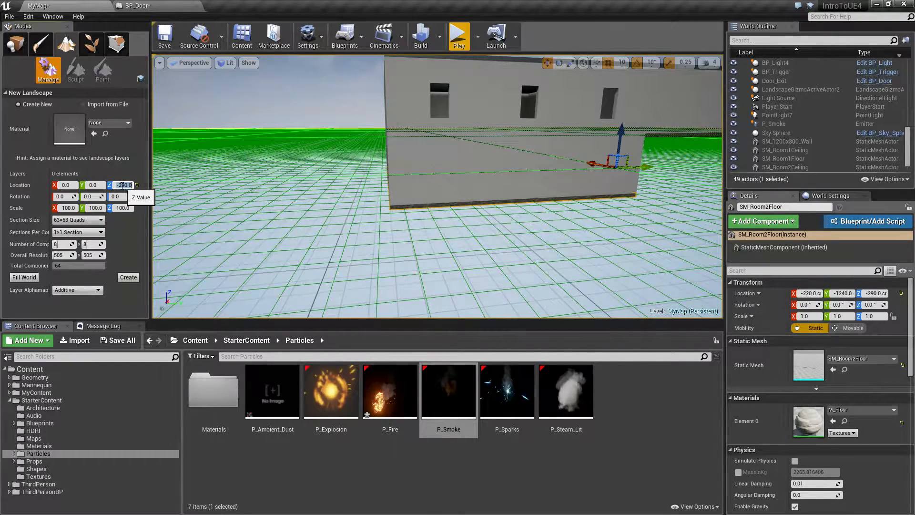
Set the new landscape's Z location to -310 so it lies slightly below the building's floor.
key(w)
right_drag(382, 205, 398, 229)
key(w)
key(s)
click(126, 184)
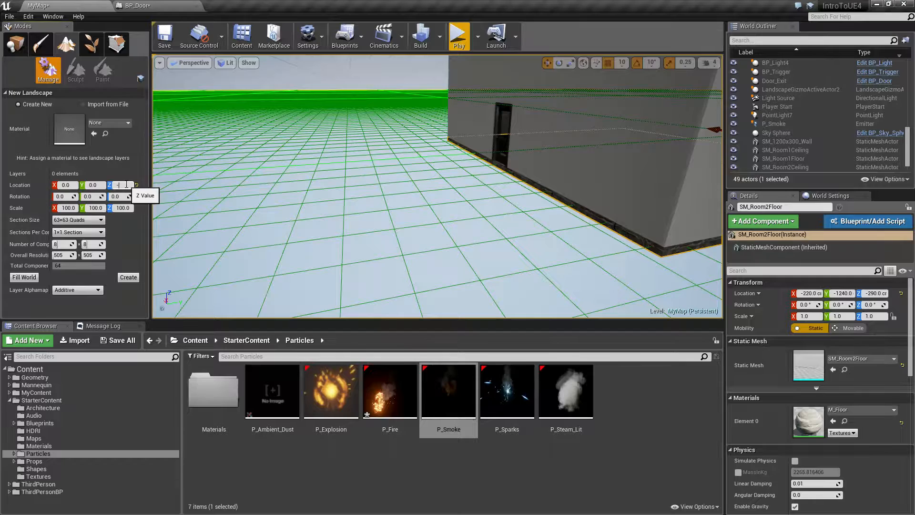
text(-310)
key(Return)
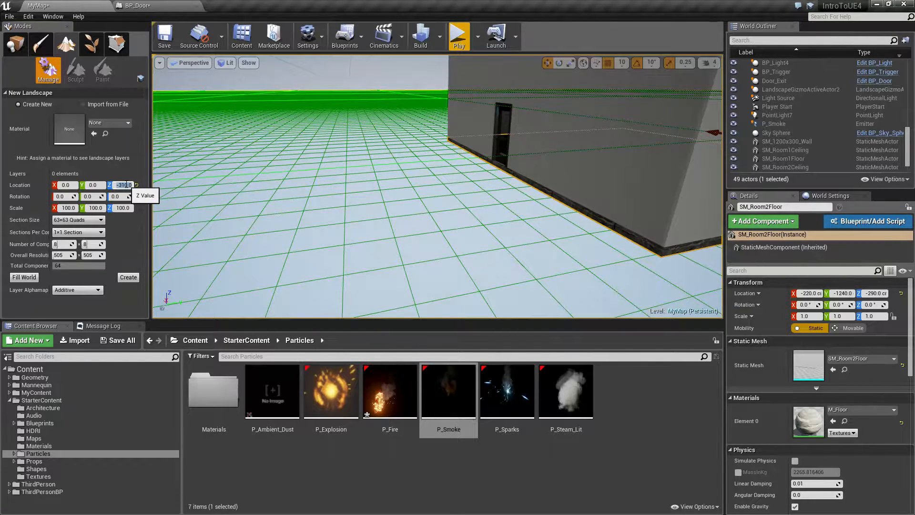
Try section sizes of 7x7 and 255x255 Quads for the new landscape, and return it to 63x63 Quads.
key(w)
right_drag(305, 200, 505, 96)
key(w)
key(w)
key(s)
key(s)
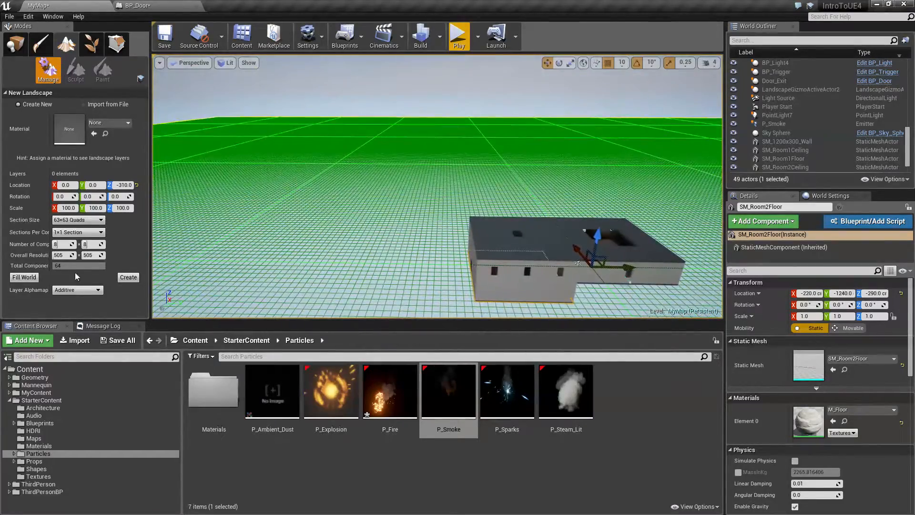
click(80, 220)
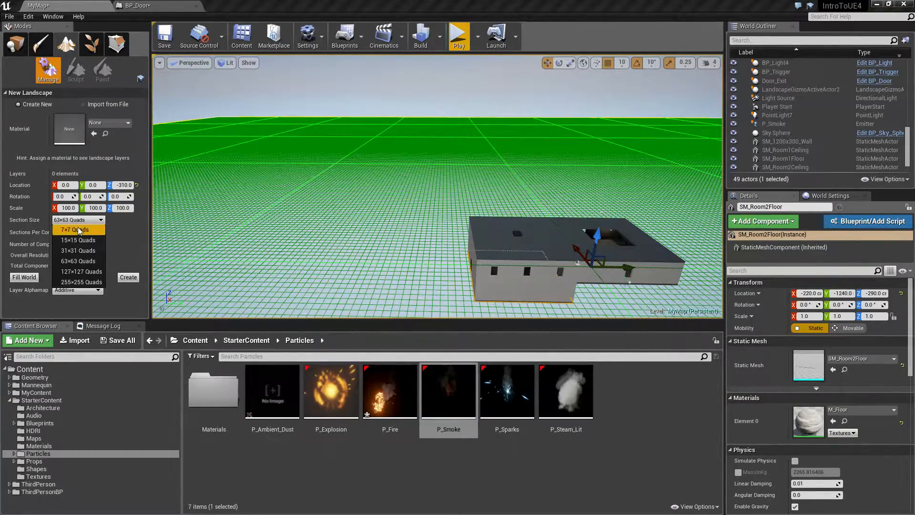
click(72, 229)
click(90, 220)
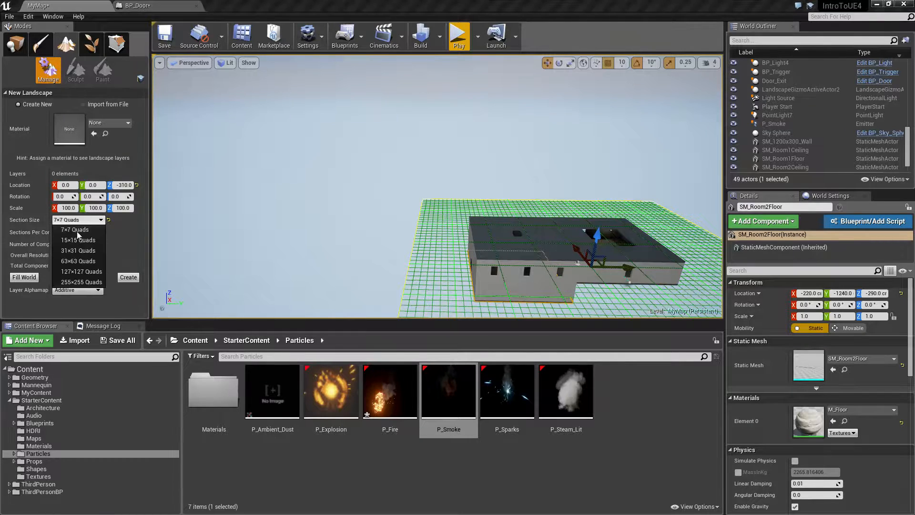
click(80, 282)
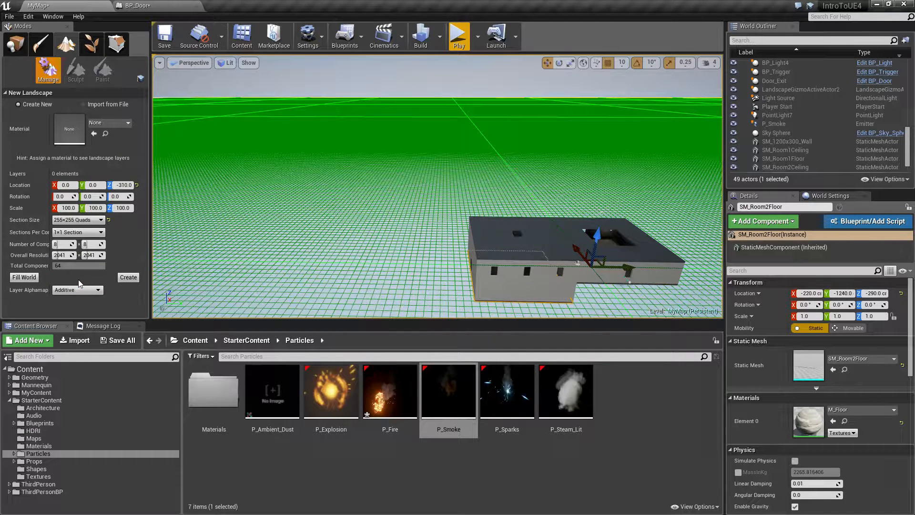
click(78, 220)
click(81, 262)
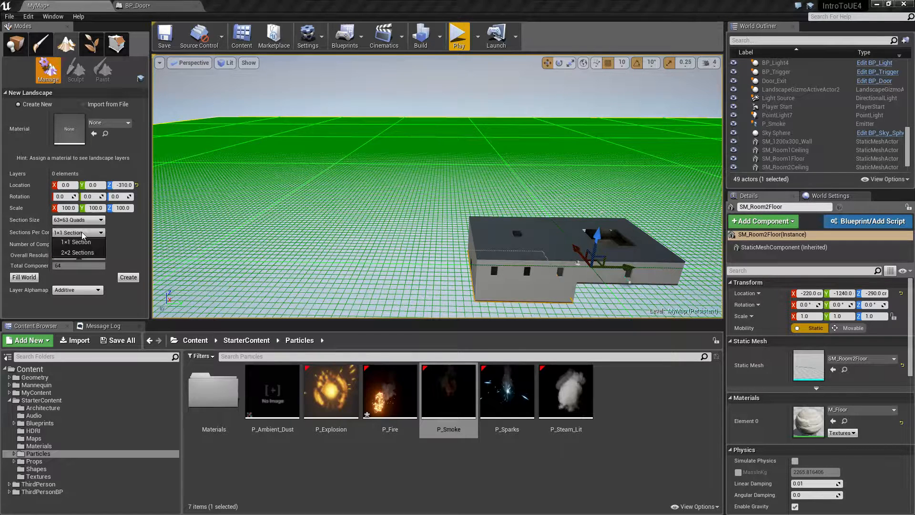
Widen the landscape settings' label column and view the Sections Per Component options, keeping 1x1 Section.
click(53, 232)
mouse_move(50, 234)
mouse_down()
mouse_move(83, 234)
mouse_move(56, 234)
mouse_up()
click(78, 233)
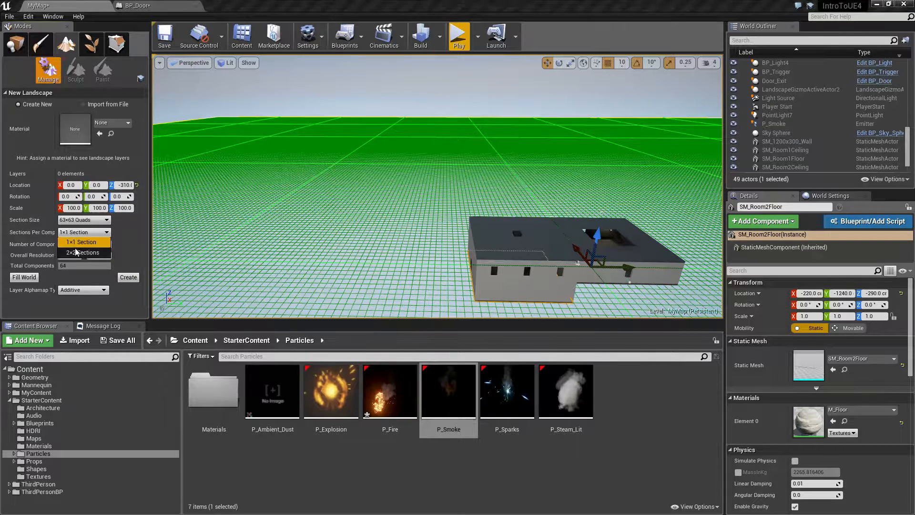
click(75, 247)
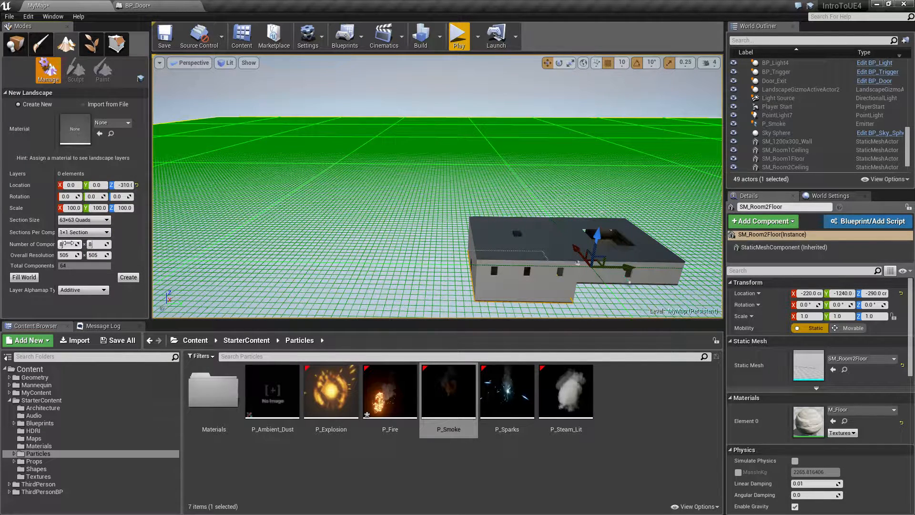
Try a component count of 1 by 1 for the new landscape.
text(1)
key(Tab)
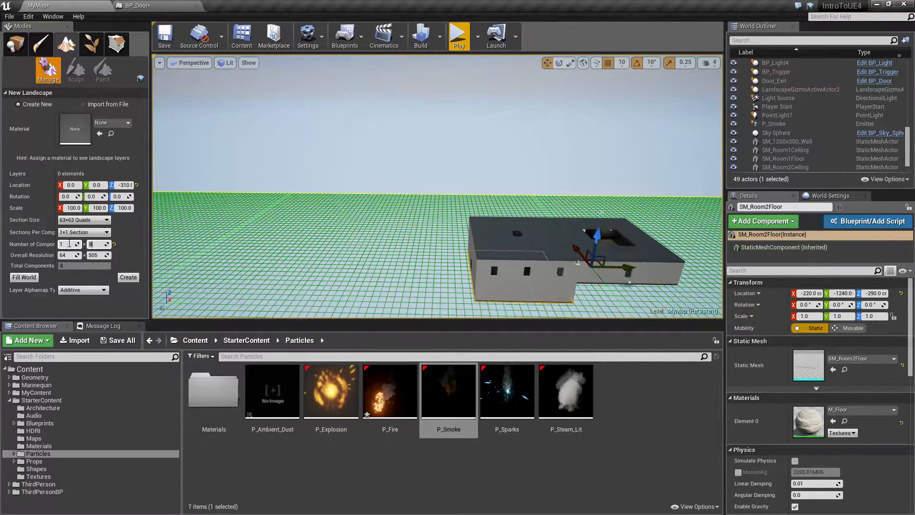
text(1)
key(Tab)
mouse_move(460, 212)
right_down()
mouse_move(476, 252)
mouse_move(476, 199)
mouse_move(461, 209)
right_up()
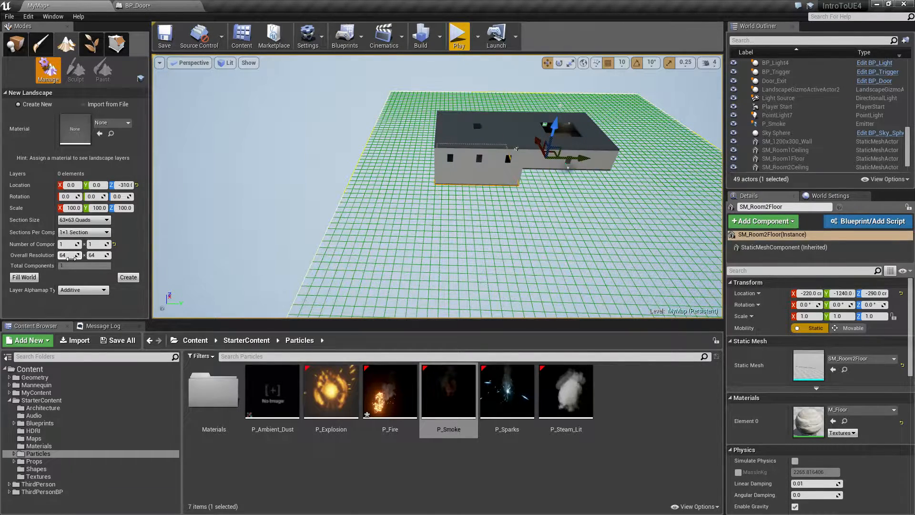
Set the new landscape's number of components to 3 by 3.
text(3)
key(Tab)
text(3)
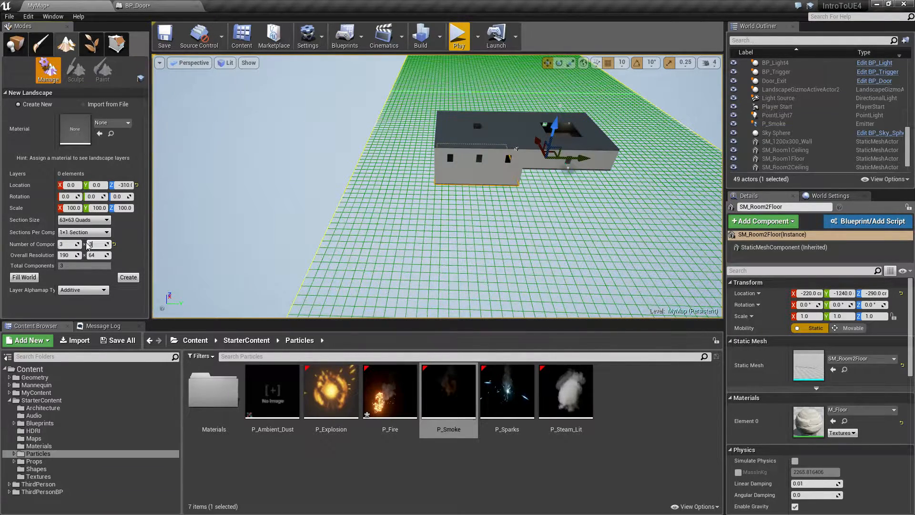
key(Tab)
Assign the M_Ground_Grass material to the new landscape and create it.
right_drag(482, 248, 453, 210)
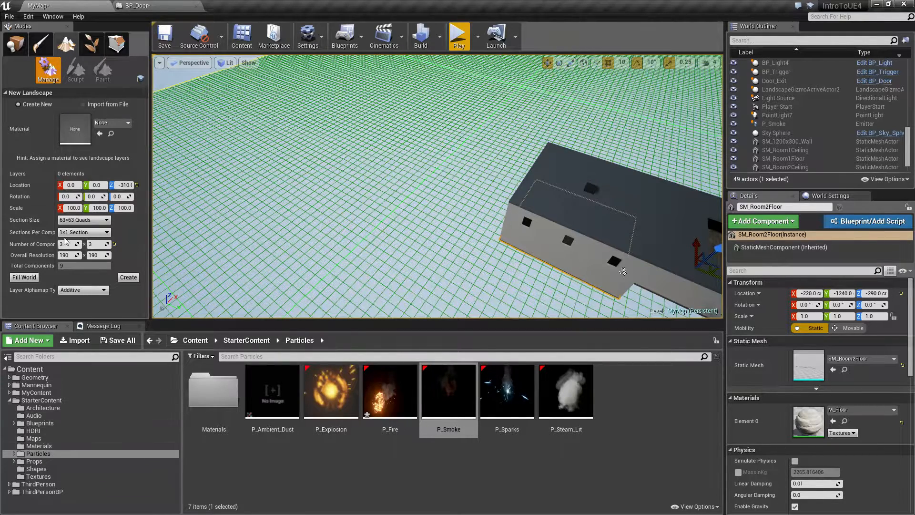
click(118, 122)
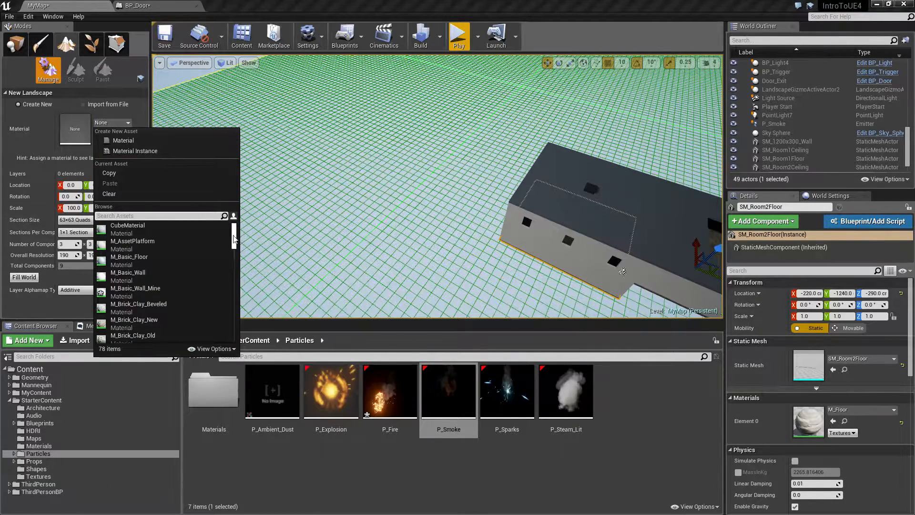
text(grass)
click(127, 229)
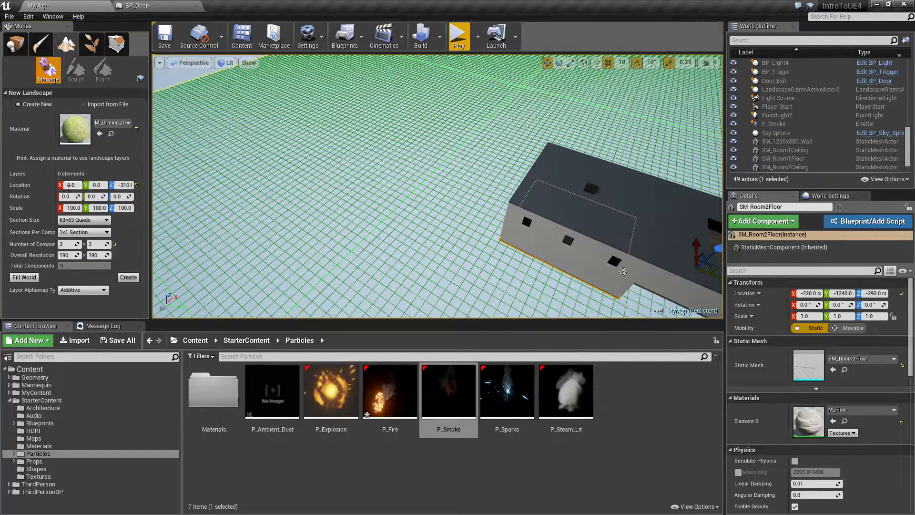
click(129, 277)
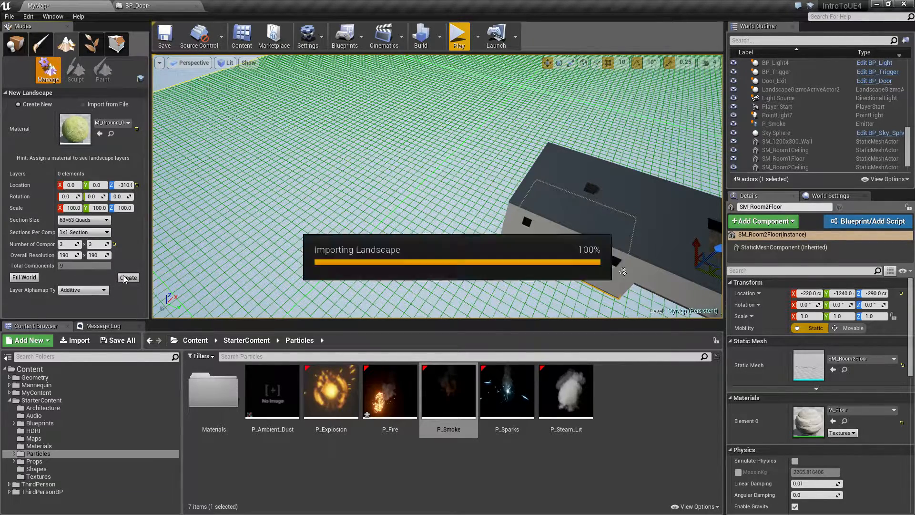
Return to Place mode, set the Landscape actor's Z location to -300, and deselect it.
mouse_move(374, 218)
right_down()
mouse_move(443, 183)
mouse_move(533, 186)
mouse_move(500, 198)
mouse_move(391, 200)
mouse_move(319, 181)
mouse_move(258, 179)
mouse_move(296, 176)
mouse_move(286, 191)
mouse_move(362, 210)
mouse_move(467, 216)
mouse_move(420, 219)
right_up()
key(w)
key(w)
key(w)
right_drag(438, 185, 458, 217)
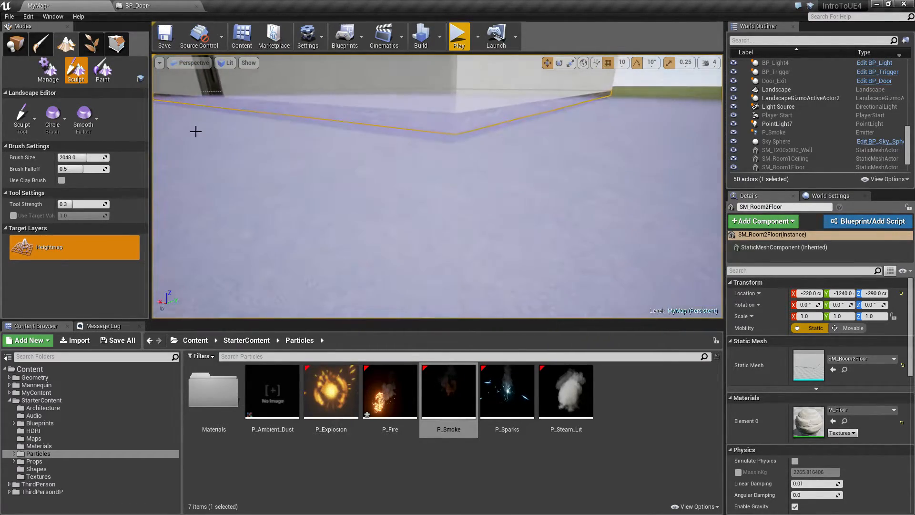
click(17, 44)
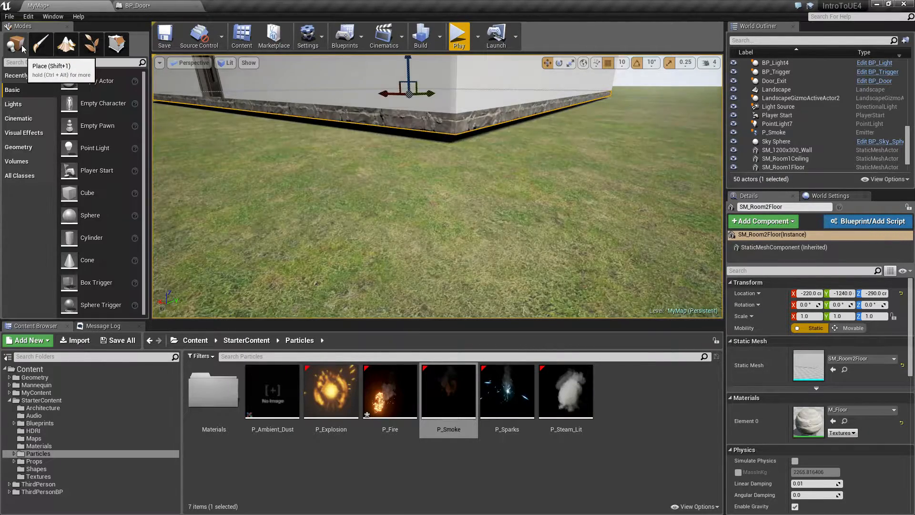
click(776, 90)
right_drag(553, 194, 553, 178)
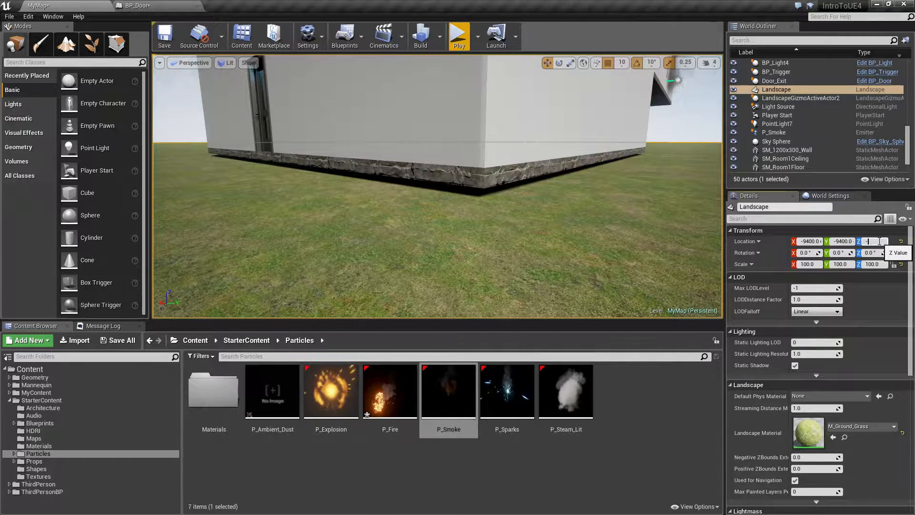
text(300)
key(Return)
key(Escape)
key(Escape)
Examine how the building sits on the grass landscape from several sides.
right_drag(619, 191, 588, 205)
key(w)
key(s)
key(w)
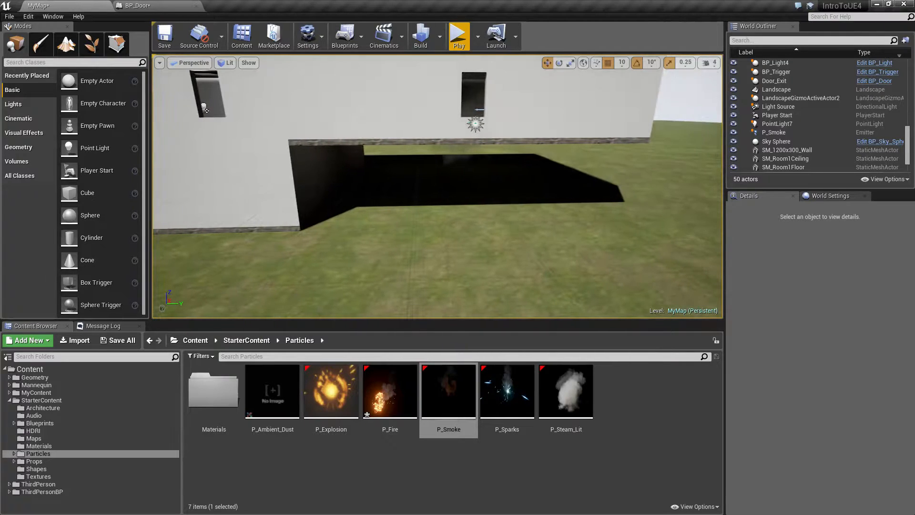
key(w)
right_drag(207, 111, 238, 124)
key(s)
right_drag(381, 190, 282, 172)
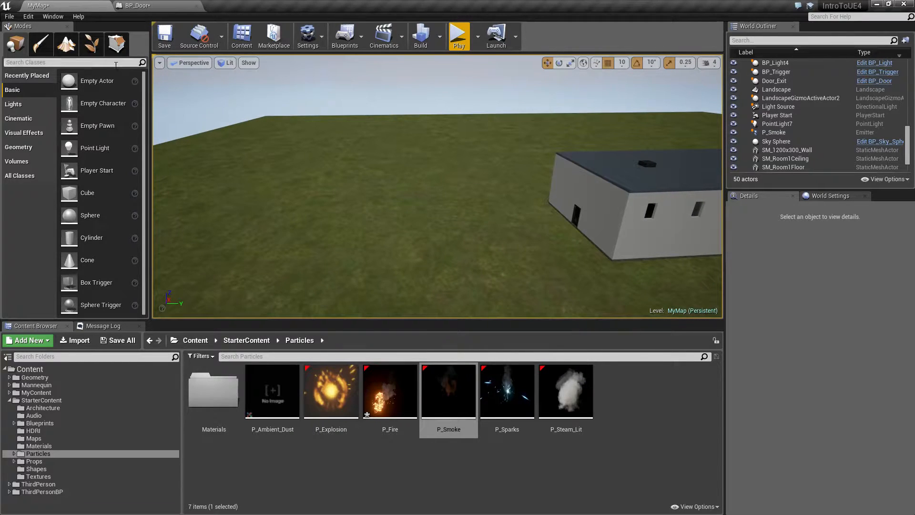
Return to Landscape mode, view the available Manage tools, and switch to the Sculpt tools.
click(66, 43)
click(49, 70)
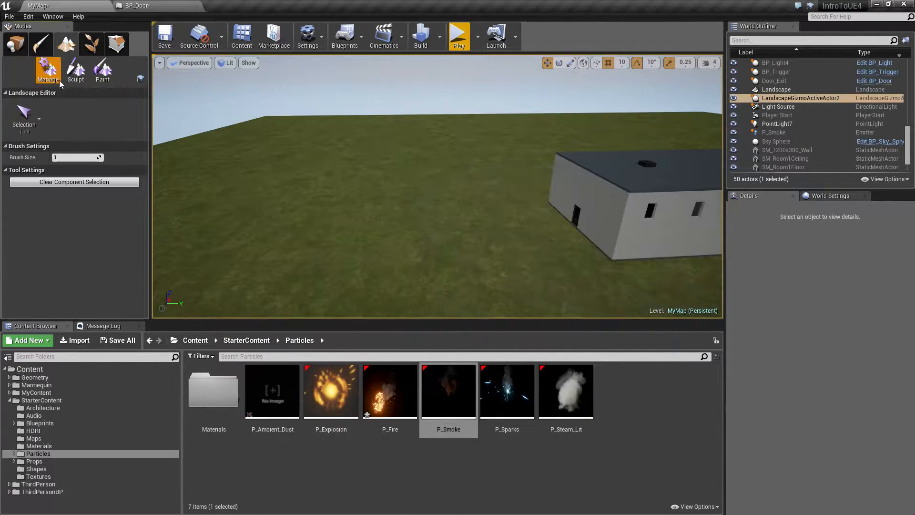
click(30, 115)
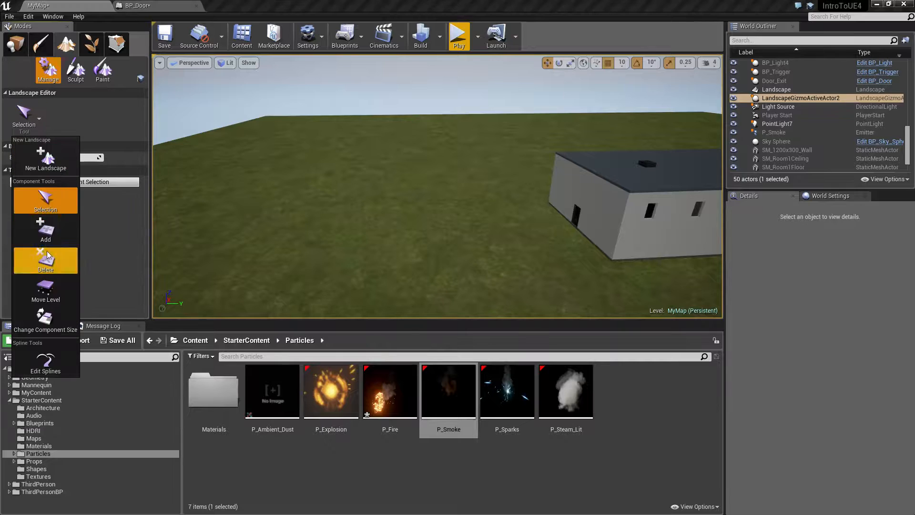
click(71, 70)
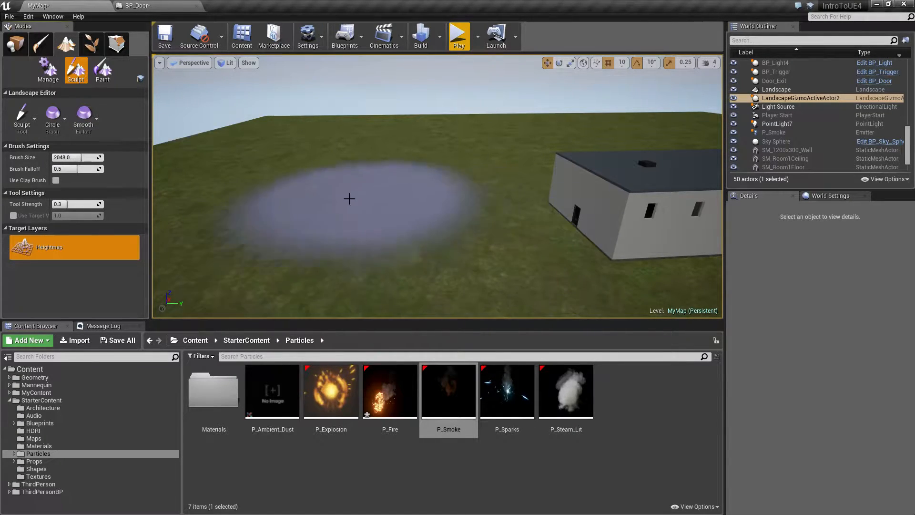
Raise a tall test hill on the open grass near the landscape's edge with the Sculpt tool, inspect it, and undo it.
mouse_move(335, 206)
right_down()
mouse_move(331, 176)
mouse_move(453, 229)
mouse_move(441, 203)
right_up()
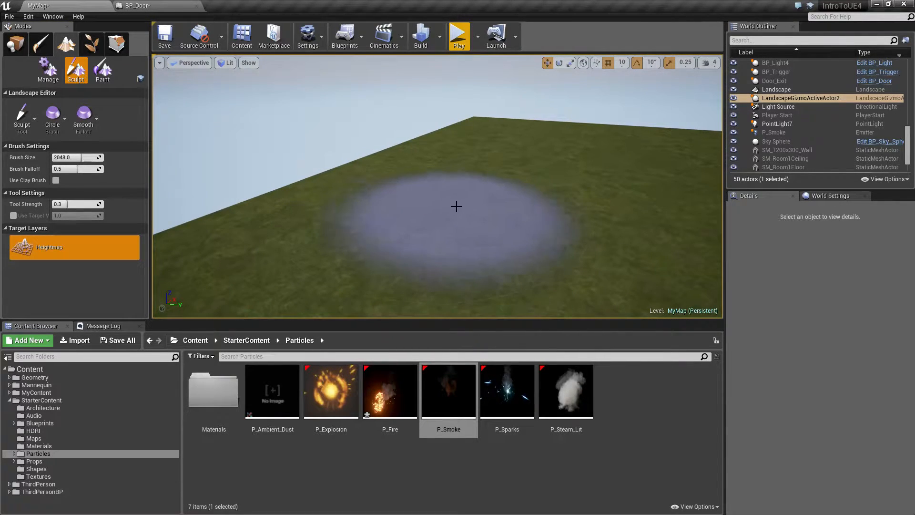
drag(441, 207, 504, 200)
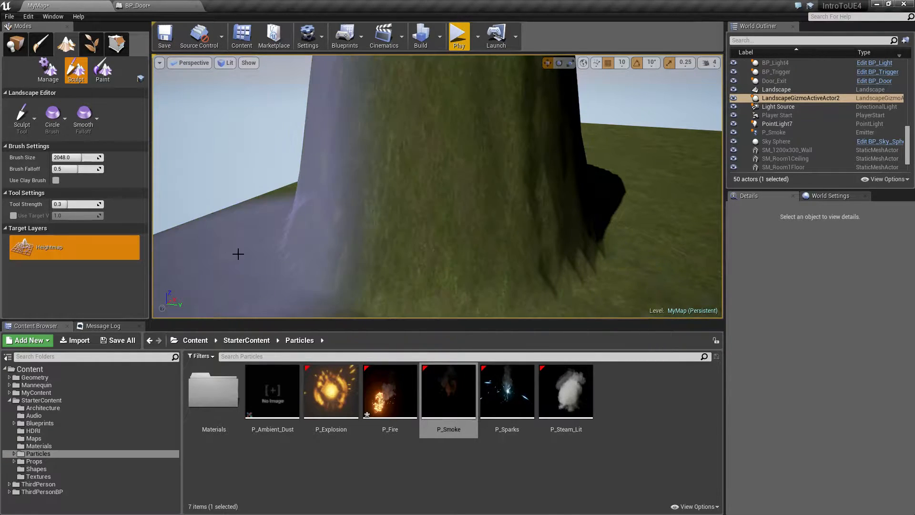
right_click(230, 214)
right_drag(401, 216, 562, 231)
drag(626, 241, 626, 240)
mouse_move(578, 239)
right_down()
mouse_move(429, 238)
mouse_move(545, 243)
right_up()
key(ctrl+z)
key(ctrl+z)
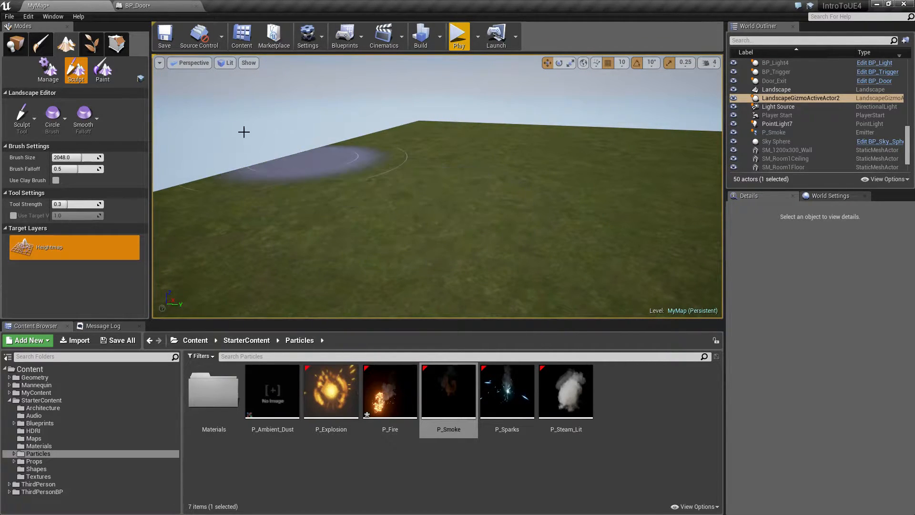
Review the available sculpting tools, brush shapes and falloff types, keeping Sculpt, Circle and Smooth selected.
click(23, 118)
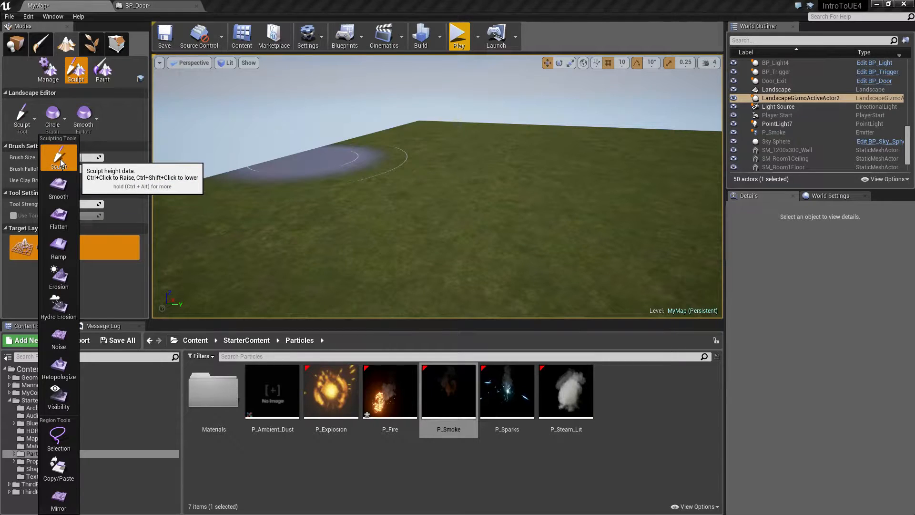
click(60, 159)
click(52, 117)
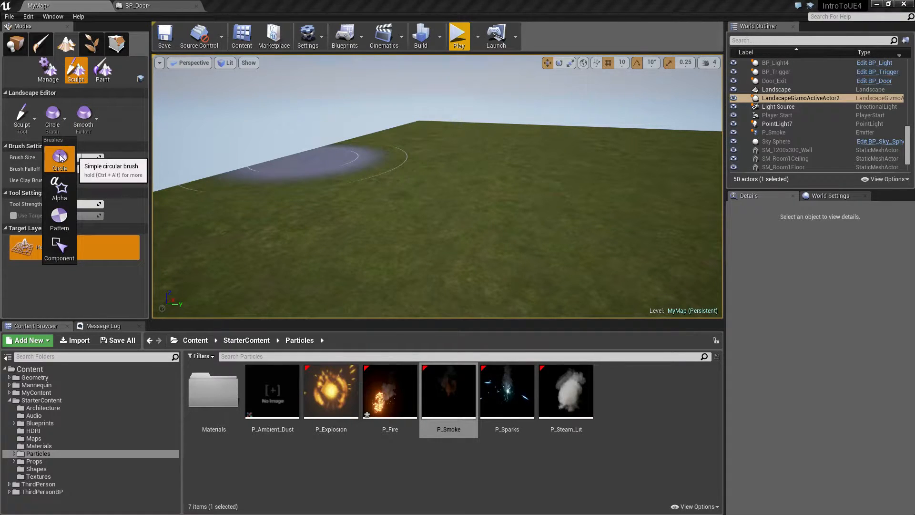
click(61, 158)
click(83, 117)
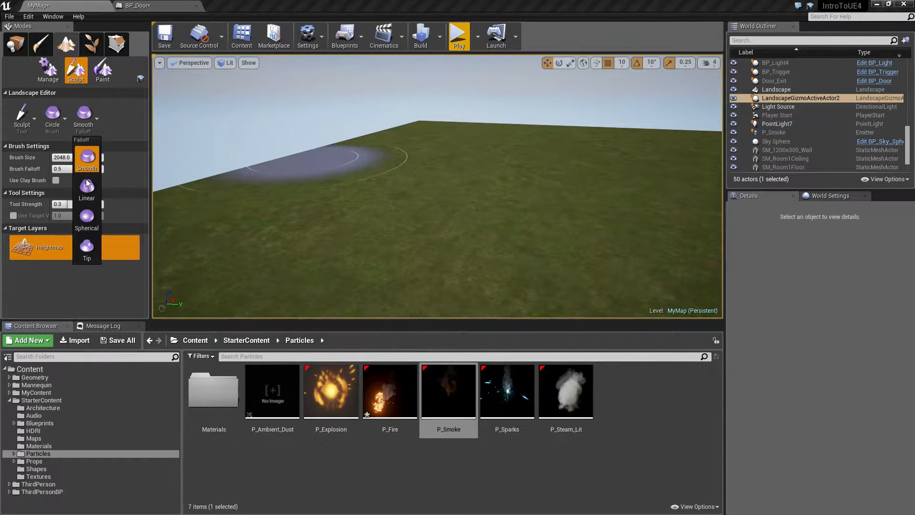
click(83, 126)
Raise test mounds on the open grass with a Brush Falloff of 0.5 and undo them.
drag(429, 192, 376, 171)
key(ctrl+z)
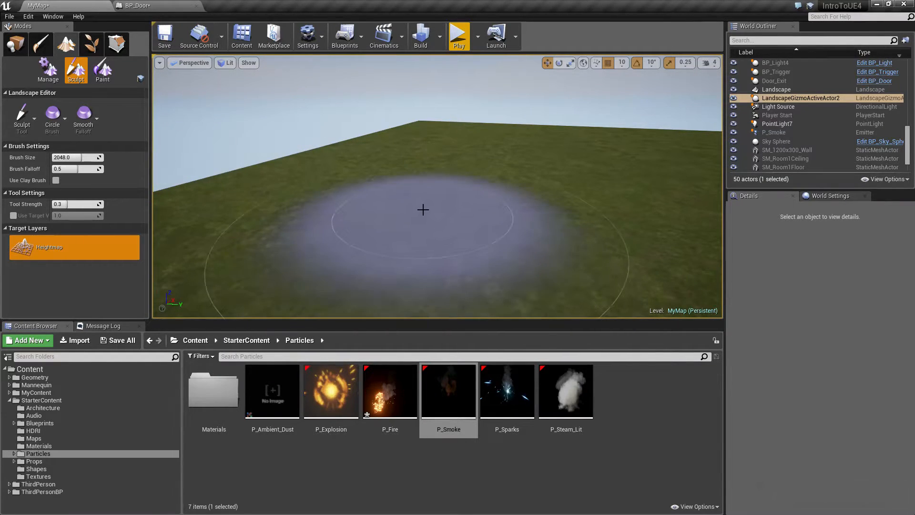
drag(423, 210, 417, 195)
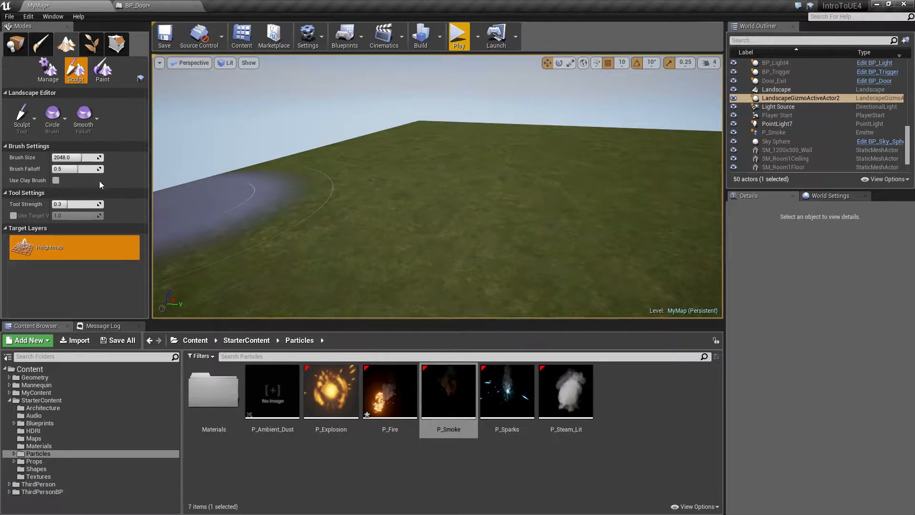
Set the Brush Falloff to 1.0, raise a softly rounded test hill, and undo it.
drag(79, 169, 108, 170)
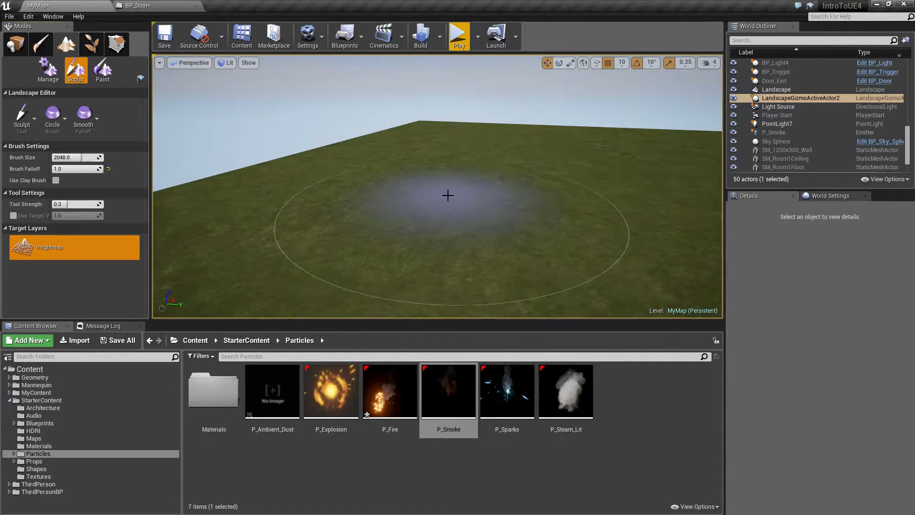
drag(448, 195, 396, 180)
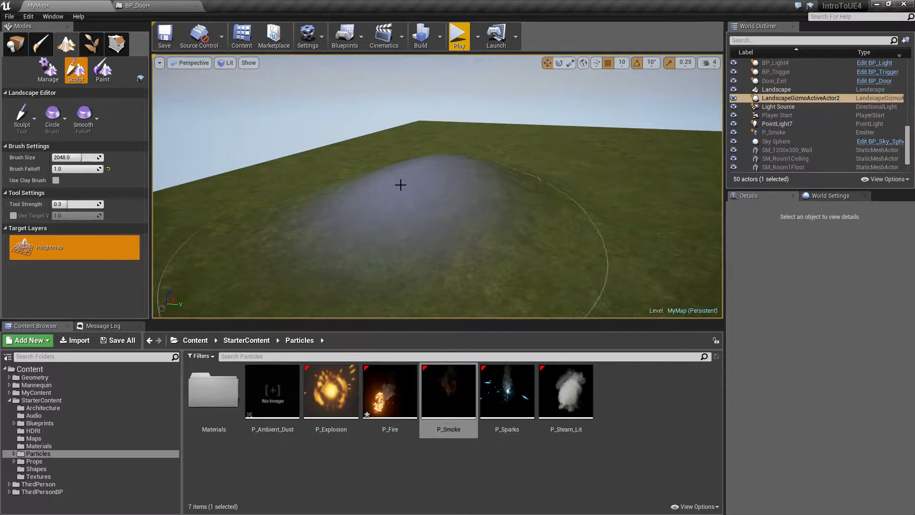
key(ctrl+z)
Set the Brush Falloff to 0.0, raise a sheer-sided test plateau, and undo it.
drag(78, 168, 52, 168)
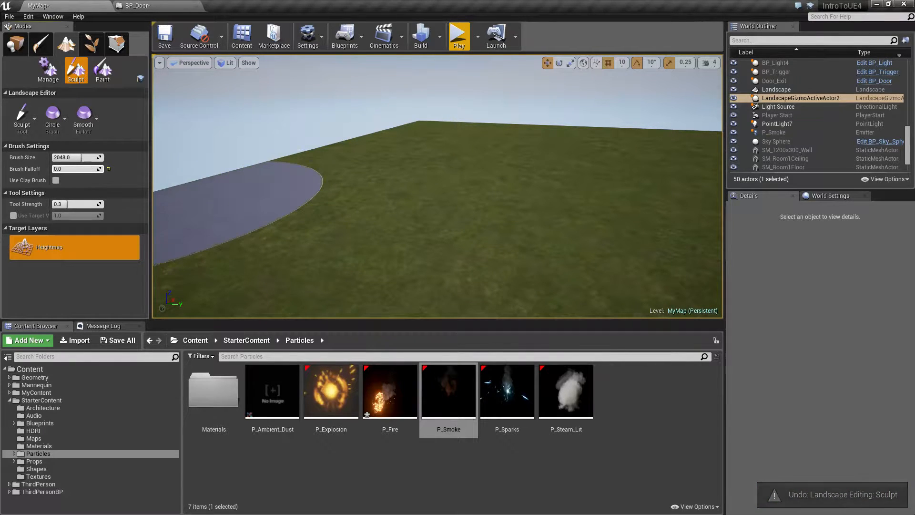
drag(425, 188, 424, 189)
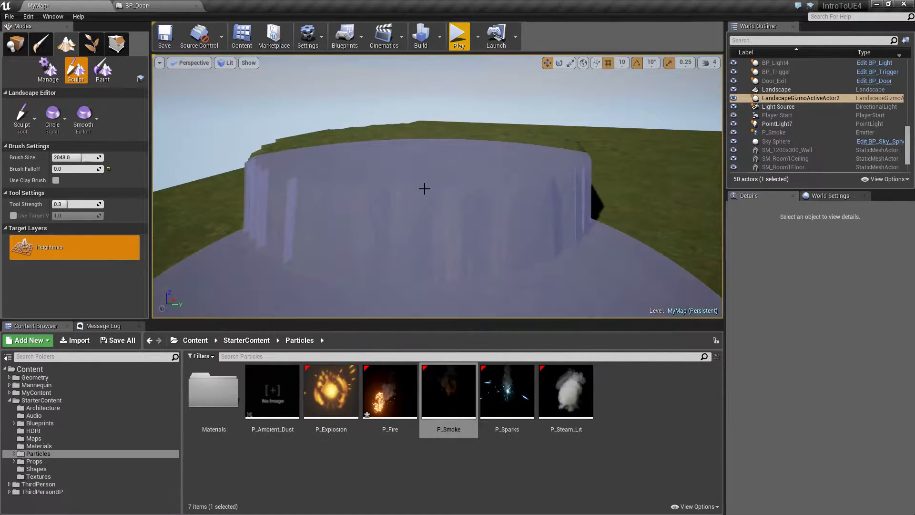
key(ctrl+z)
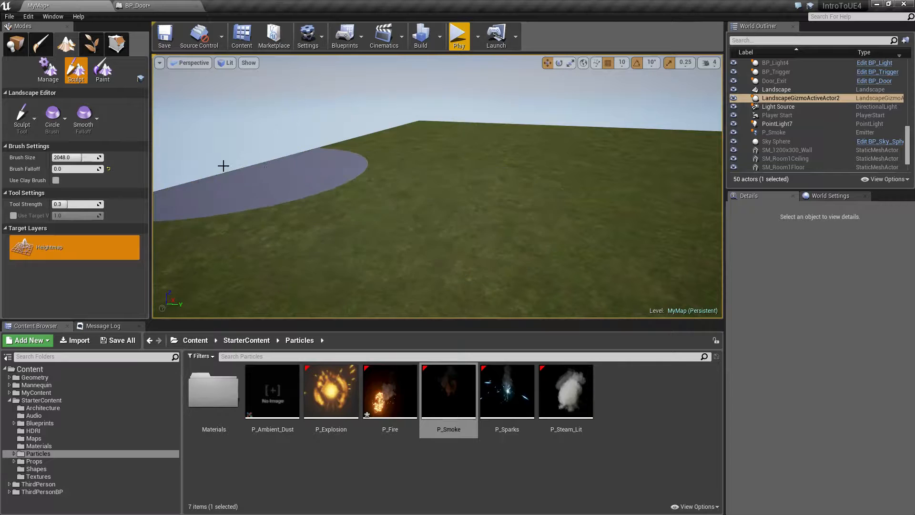
Reset the Brush Falloff to its default 0.5, raise another test mound, and undo it.
click(109, 169)
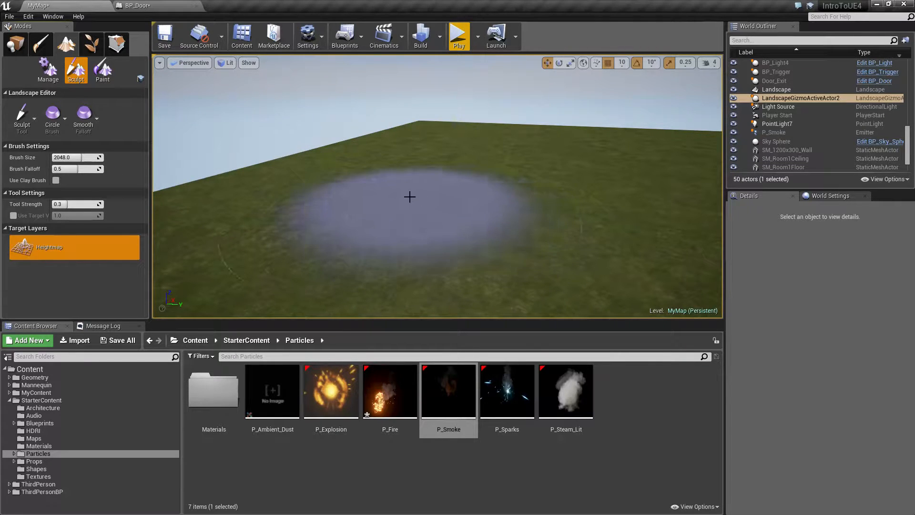
click(409, 196)
click(410, 196)
key(ctrl+z)
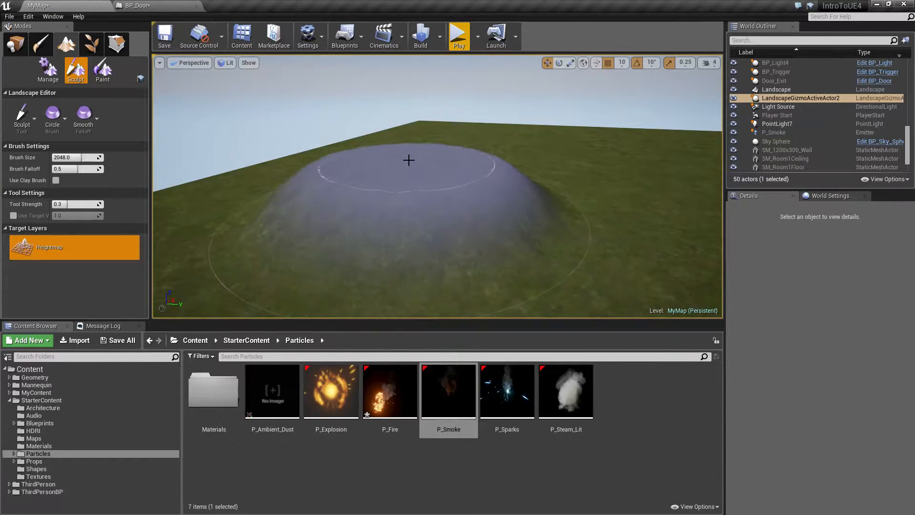
key(ctrl+z)
Try a small Brush Size of about 206.5, and reset it to the default 2048.
mouse_move(72, 157)
mouse_down()
mouse_move(107, 157)
mouse_move(61, 157)
mouse_up()
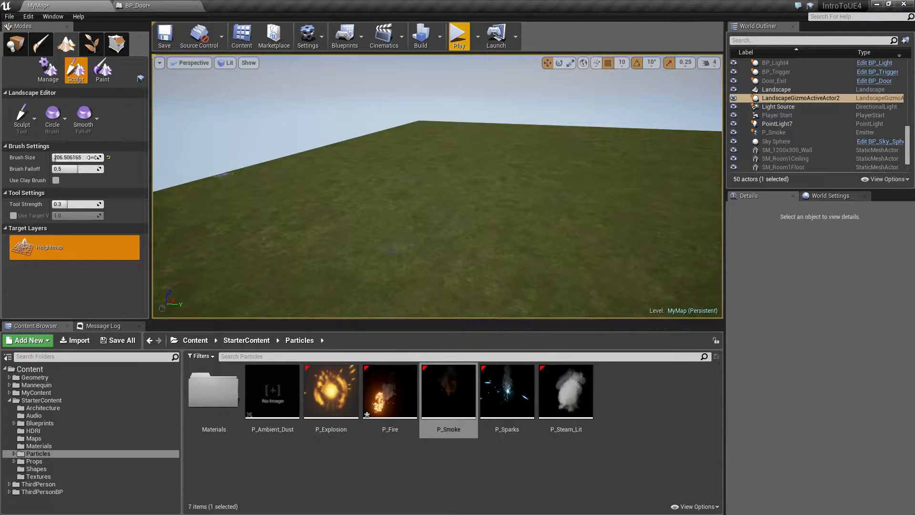
click(108, 157)
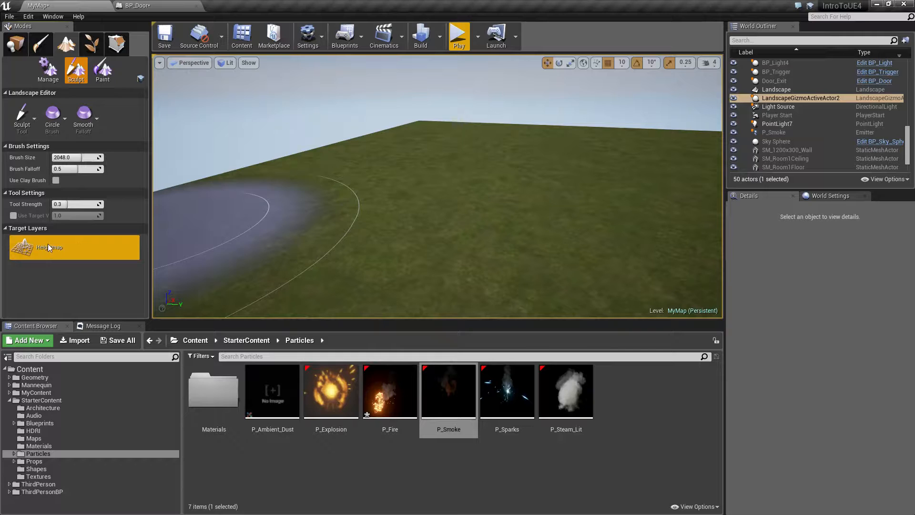
Set the Brush Size to about 742 for sculpting the open ground in front of the building.
mouse_move(452, 202)
right_down()
mouse_move(510, 238)
mouse_move(543, 233)
mouse_move(552, 213)
mouse_move(468, 192)
mouse_move(491, 200)
right_up()
key(s)
key(a)
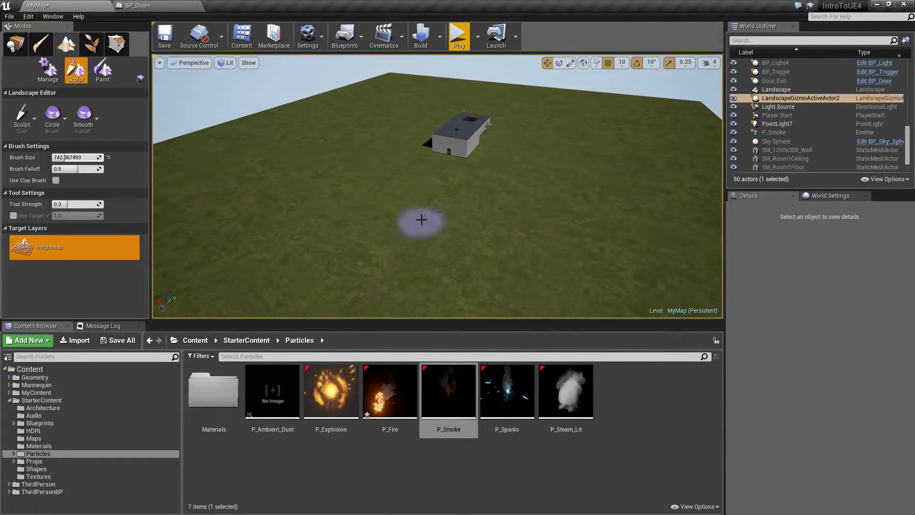
mouse_move(304, 210)
right_down()
mouse_move(290, 210)
mouse_move(298, 208)
right_up()
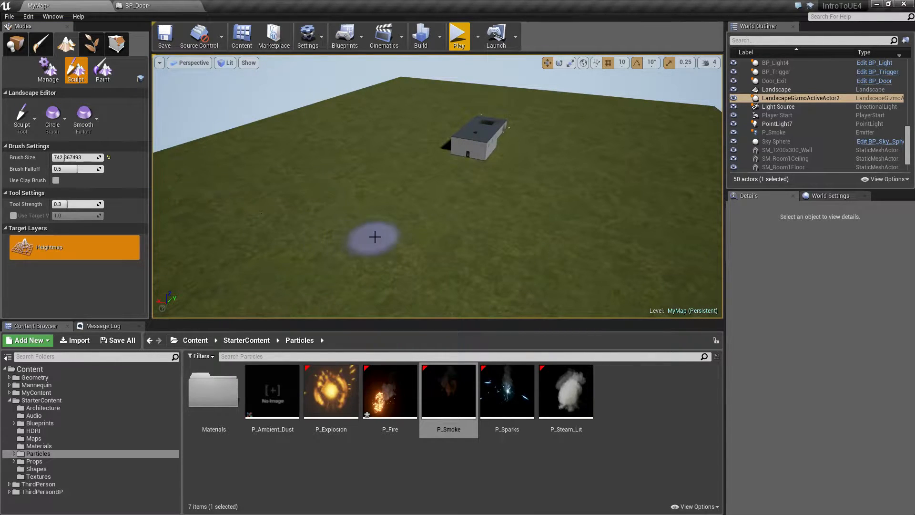
Try sculpting a narrow ridge across the grass in front of the building, and undo the strokes.
mouse_move(372, 241)
mouse_down()
mouse_move(533, 239)
mouse_move(397, 237)
mouse_move(434, 241)
mouse_up()
mouse_move(433, 240)
right_down()
mouse_move(433, 260)
mouse_move(420, 256)
right_up()
right_drag(467, 240, 482, 253)
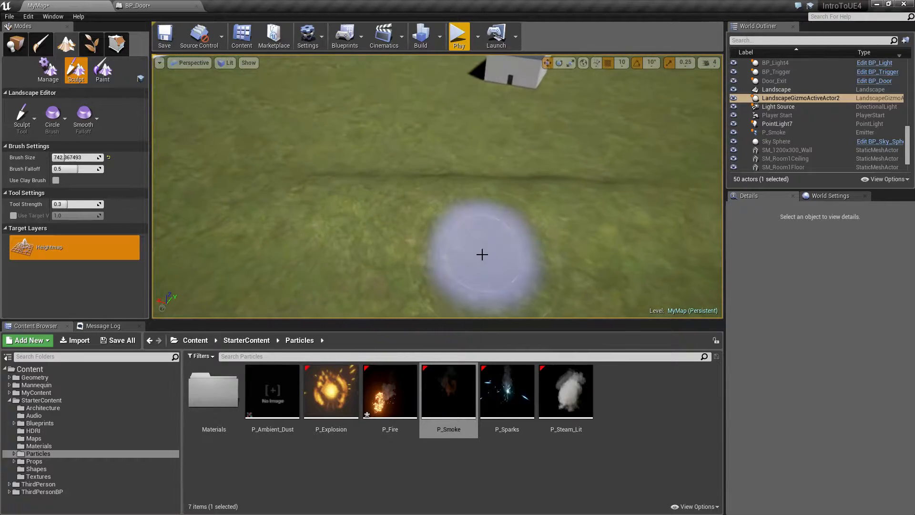
mouse_move(496, 204)
mouse_down()
mouse_move(353, 194)
mouse_move(369, 222)
mouse_move(410, 213)
mouse_up()
key(ctrl+z)
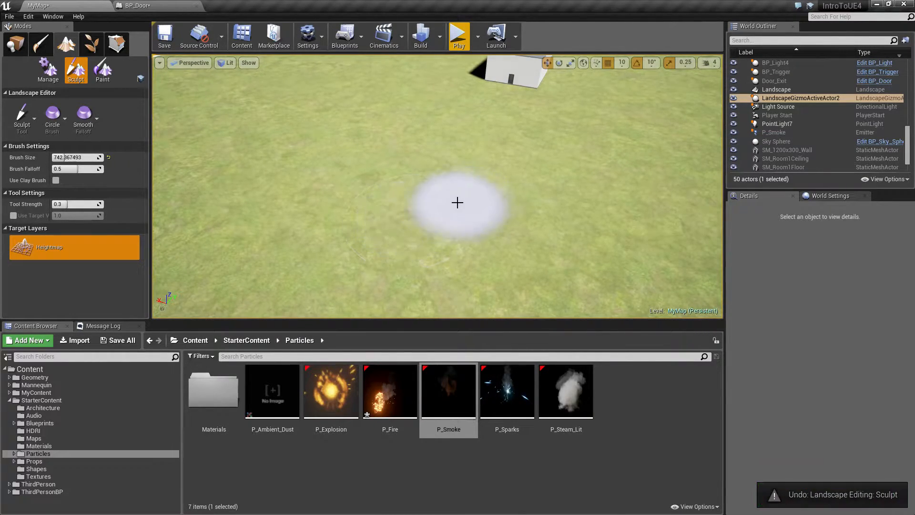
Raise a long ridge across the landscape in front of the building to its edges, and build it up with a Brush Size of about 1442.
mouse_move(490, 202)
mouse_down()
mouse_move(425, 204)
mouse_move(656, 193)
mouse_move(650, 206)
mouse_up()
mouse_move(650, 206)
right_down()
mouse_move(715, 177)
mouse_move(670, 202)
mouse_move(703, 190)
mouse_move(657, 163)
right_up()
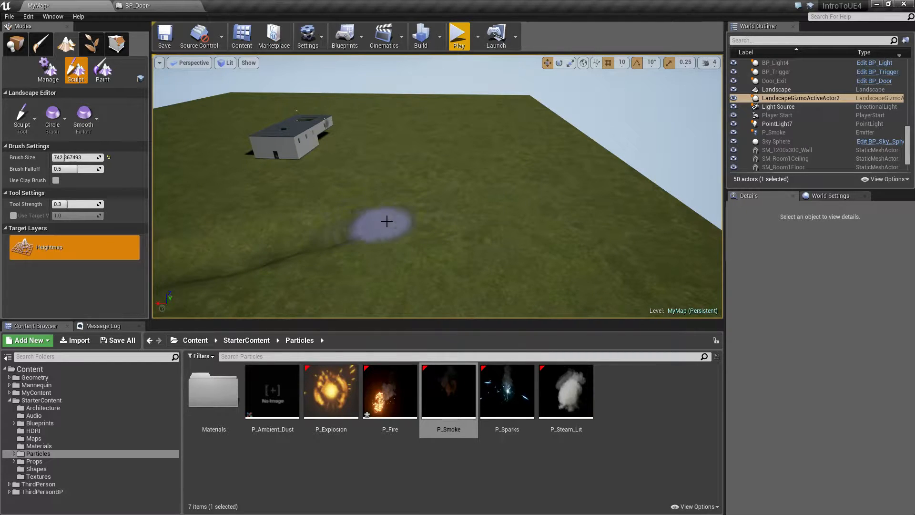
mouse_move(386, 219)
mouse_down()
mouse_move(426, 196)
mouse_move(507, 175)
mouse_up()
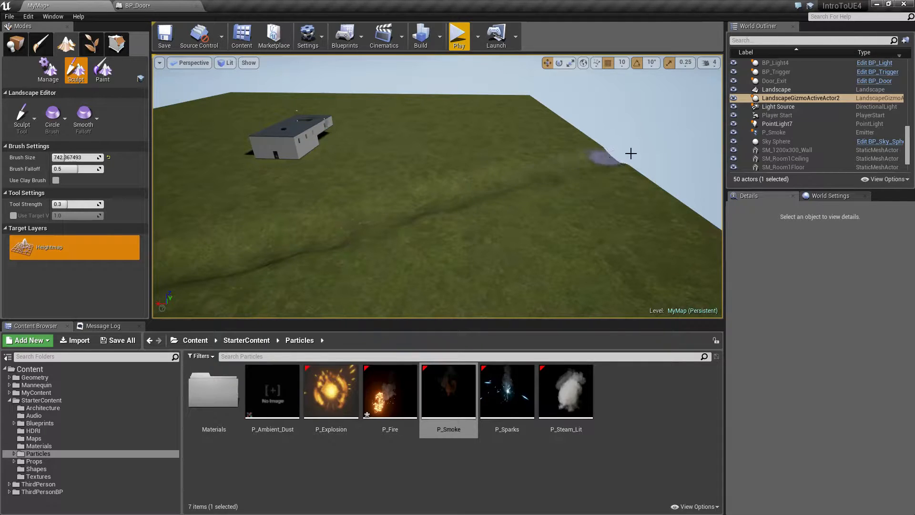
right_drag(388, 220, 418, 219)
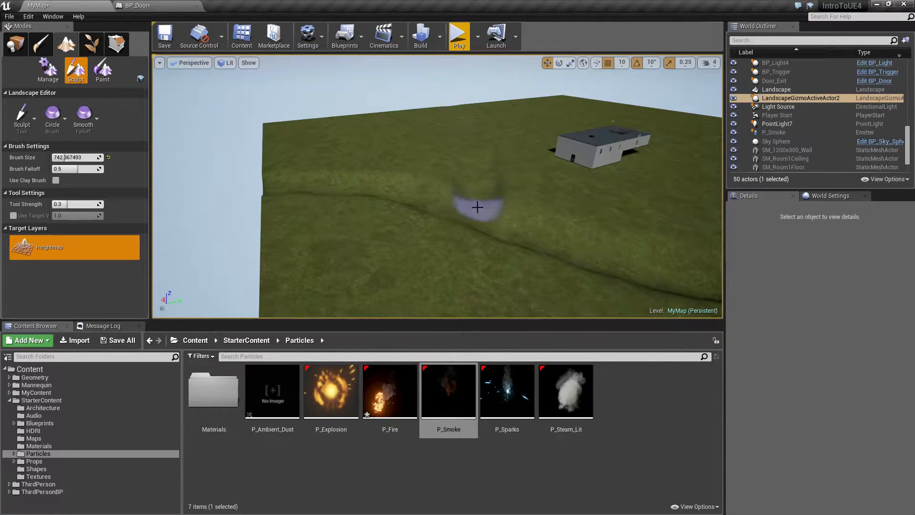
mouse_move(493, 165)
right_down()
mouse_move(515, 162)
mouse_move(519, 205)
mouse_move(505, 198)
mouse_move(496, 169)
mouse_move(494, 222)
right_up()
right_drag(305, 175, 259, 143)
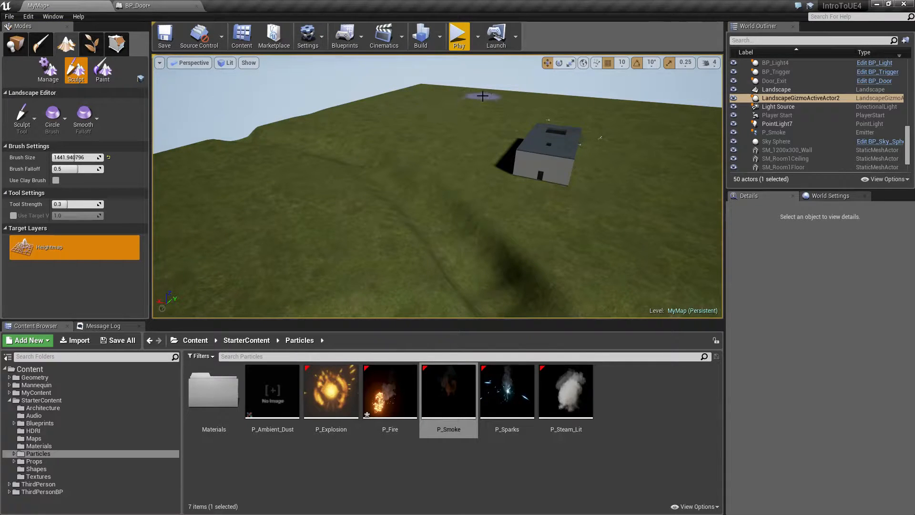
Set the Brush Size to about 2138 and raise broad hills along the landscape's edge beside the front ridge.
drag(75, 158, 83, 158)
mouse_move(415, 226)
right_down()
mouse_move(331, 222)
mouse_move(330, 214)
right_up()
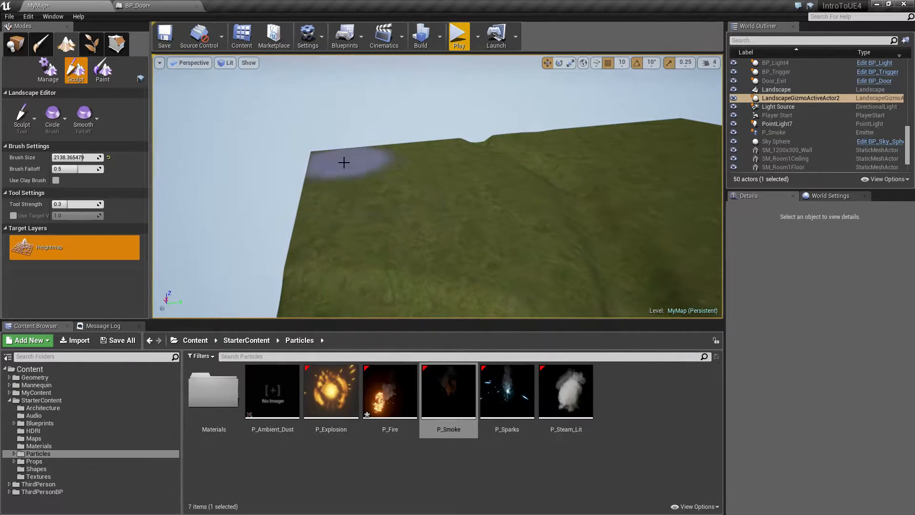
mouse_move(372, 194)
mouse_down()
mouse_move(424, 171)
mouse_move(402, 148)
mouse_move(356, 162)
mouse_move(366, 136)
mouse_up()
right_drag(505, 143, 576, 145)
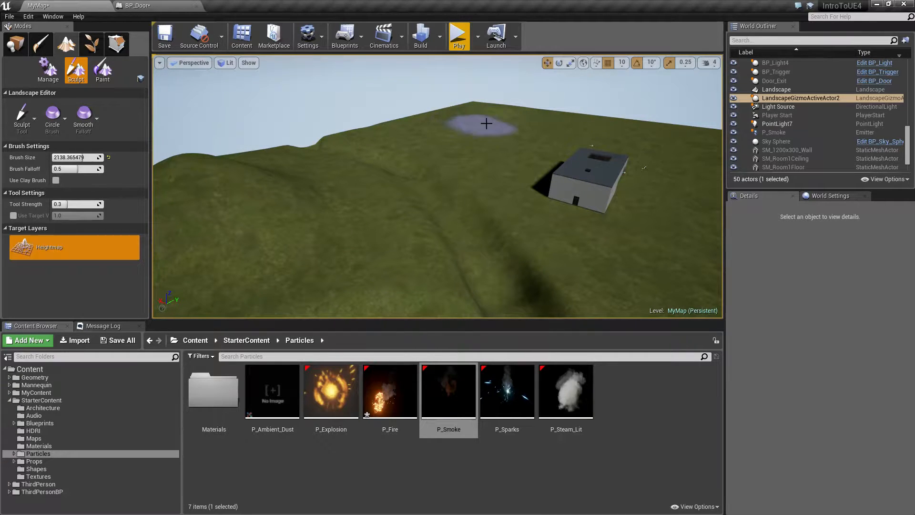
Raise hills along the remaining landscape edges and corners so that they surround the building.
right_drag(716, 155, 543, 100)
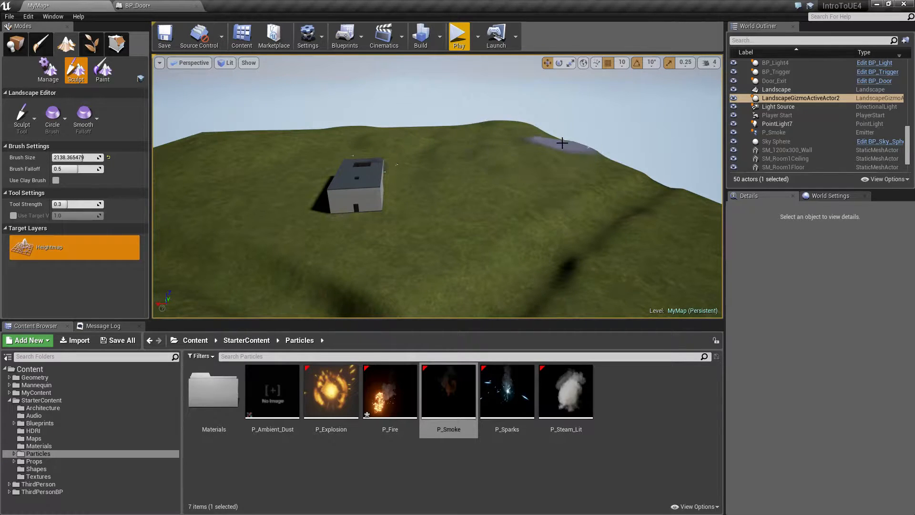
right_drag(610, 222, 677, 224)
right_drag(546, 200, 468, 153)
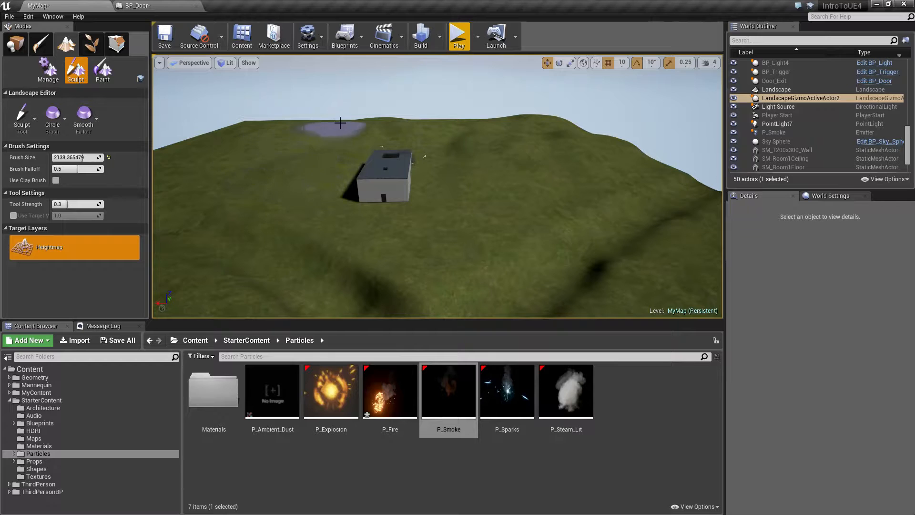
mouse_move(455, 126)
right_down()
mouse_move(536, 190)
mouse_move(524, 194)
right_up()
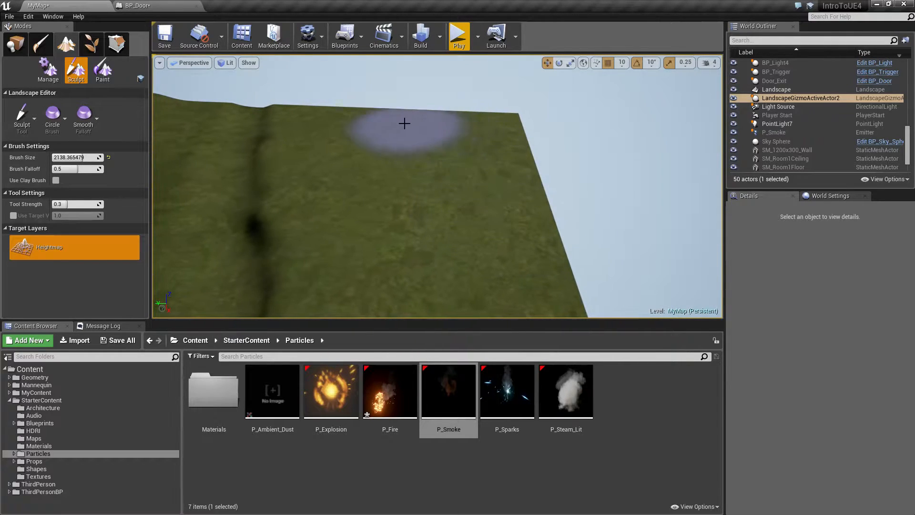
mouse_move(395, 149)
mouse_down()
mouse_move(531, 218)
mouse_move(451, 127)
mouse_move(498, 143)
mouse_move(398, 127)
mouse_move(455, 200)
mouse_move(535, 247)
mouse_up()
mouse_move(535, 248)
right_down()
mouse_move(362, 250)
mouse_move(355, 217)
mouse_move(381, 257)
mouse_move(333, 246)
mouse_move(290, 209)
mouse_move(271, 217)
mouse_move(278, 255)
mouse_move(186, 226)
mouse_move(562, 231)
right_up()
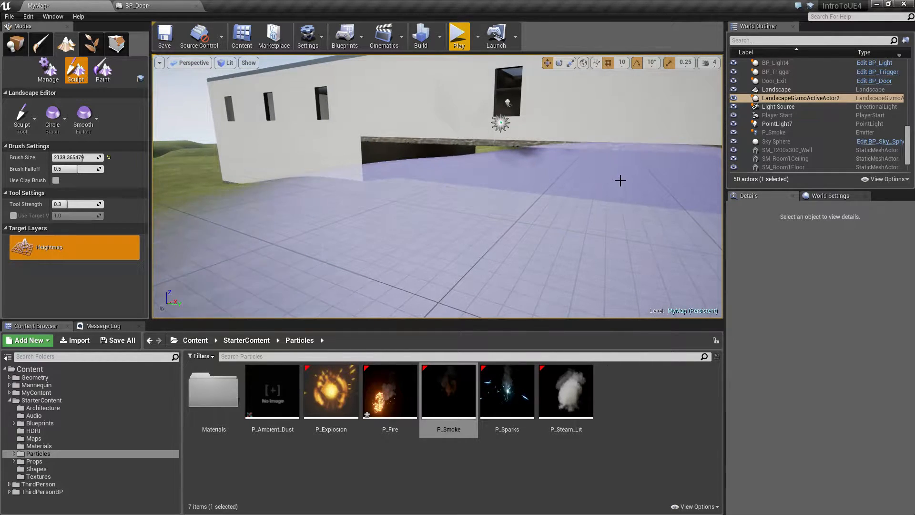
Try raising the ground beside and beneath the overhanging part of the building, and undo the sculpting.
mouse_move(649, 184)
right_down()
mouse_move(686, 195)
mouse_move(650, 184)
right_up()
key(ctrl+z)
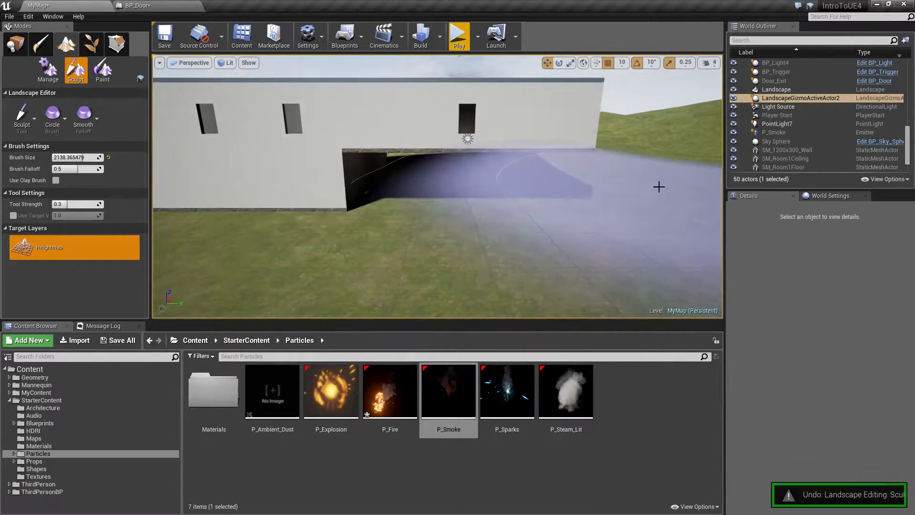
key(ctrl+z)
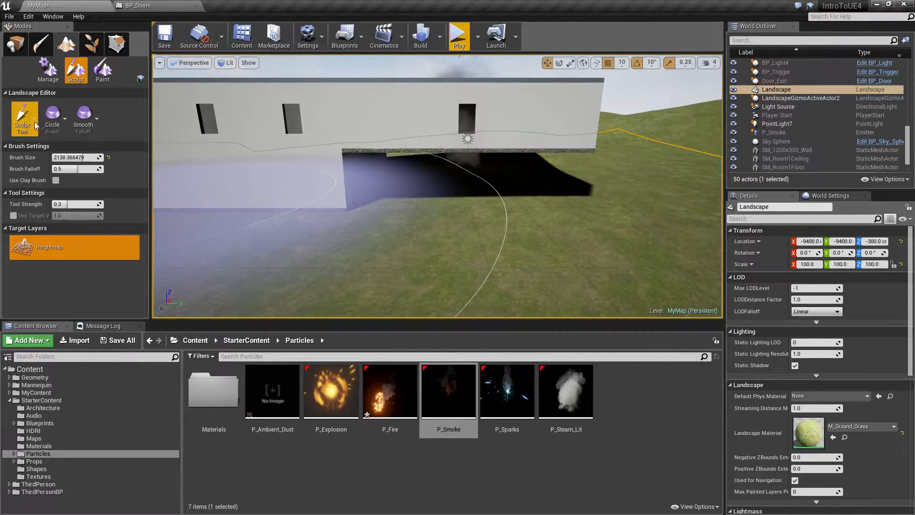
Set the Brush Size to about 961 and the Brush Falloff to 0.0, and raise the ground beneath the building's overhang.
drag(68, 167, 99, 168)
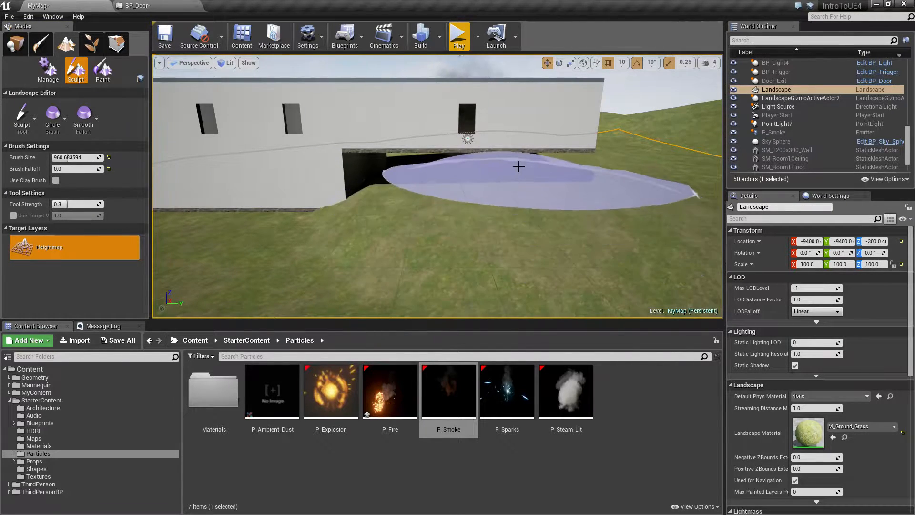
click(519, 165)
mouse_move(502, 147)
right_down()
mouse_move(529, 141)
mouse_move(500, 128)
mouse_move(395, 138)
mouse_move(428, 190)
mouse_move(490, 231)
right_up()
key(w)
key(d)
key(s)
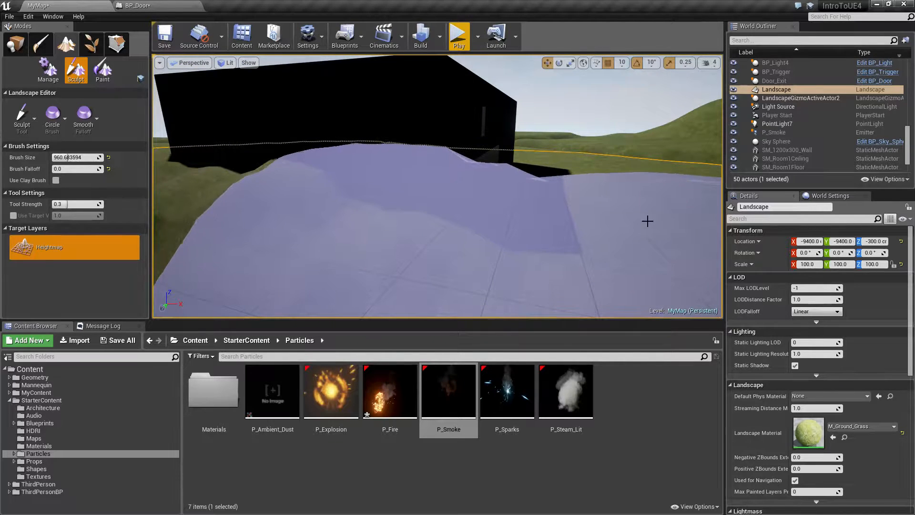
Go inside the room where grass covers the floor, switch the viewport to Unlit and set the Brush Size to 50.
key(w)
mouse_move(547, 200)
right_down()
mouse_move(505, 162)
mouse_move(534, 195)
mouse_move(529, 174)
mouse_move(548, 200)
mouse_move(634, 214)
mouse_move(605, 209)
right_up()
key(w)
key(s)
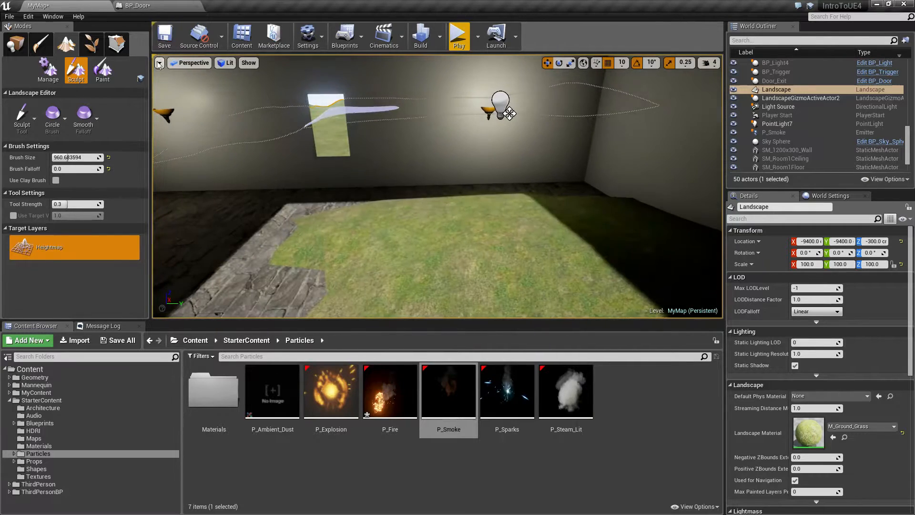
click(230, 63)
click(233, 92)
key(a)
right_drag(362, 205, 401, 205)
drag(67, 159, 58, 159)
mouse_move(321, 225)
right_down()
mouse_move(414, 233)
mouse_move(405, 231)
right_up()
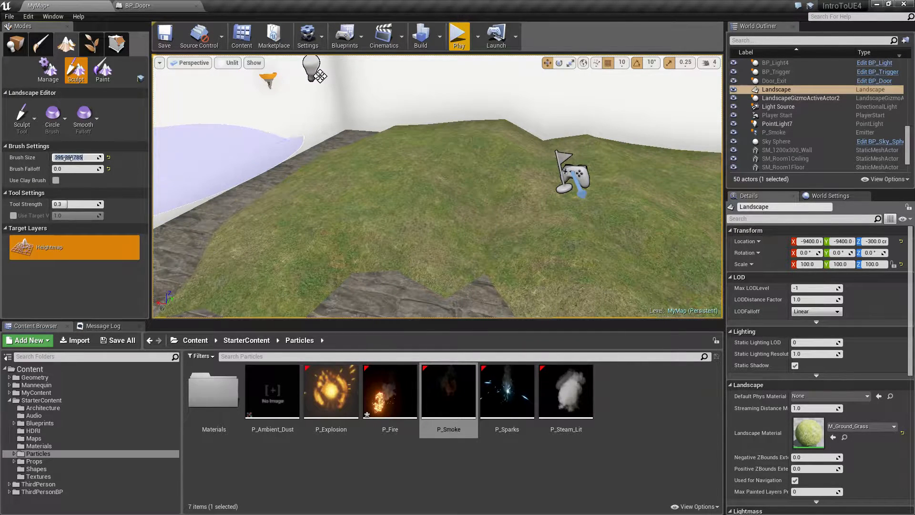
click(69, 159)
text(50)
key(Return)
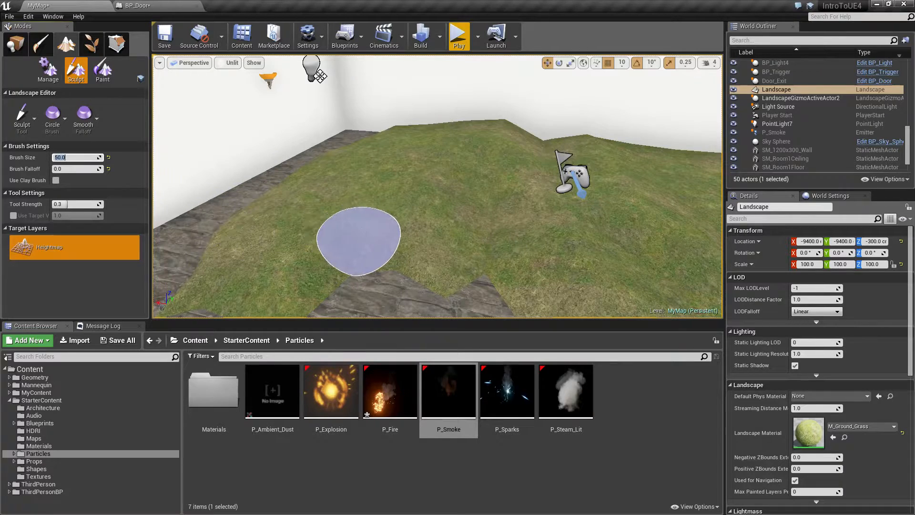
Lower the landscape poking through the room's stone floor, working along the grass edge near the walls with windows.
right_drag(385, 236, 314, 258)
shift+drag(365, 210, 397, 157)
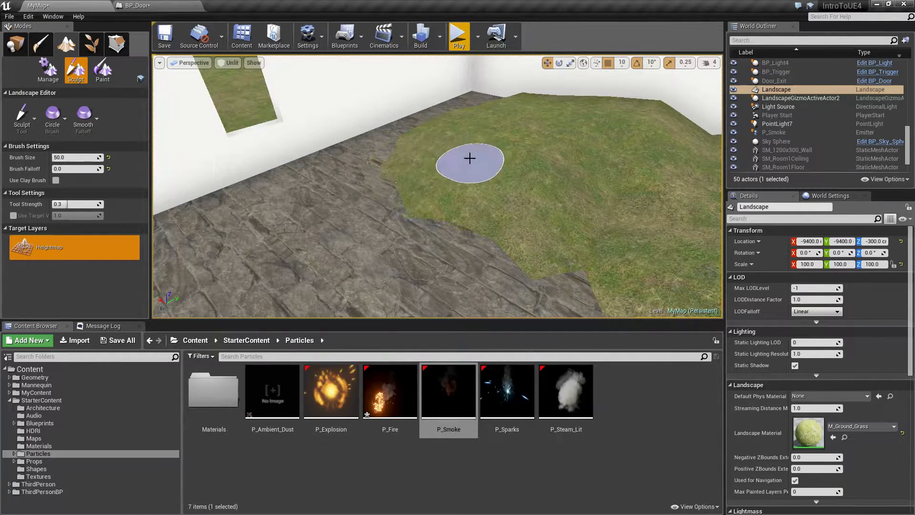
mouse_move(603, 171)
right_down()
mouse_move(590, 215)
mouse_move(466, 199)
right_up()
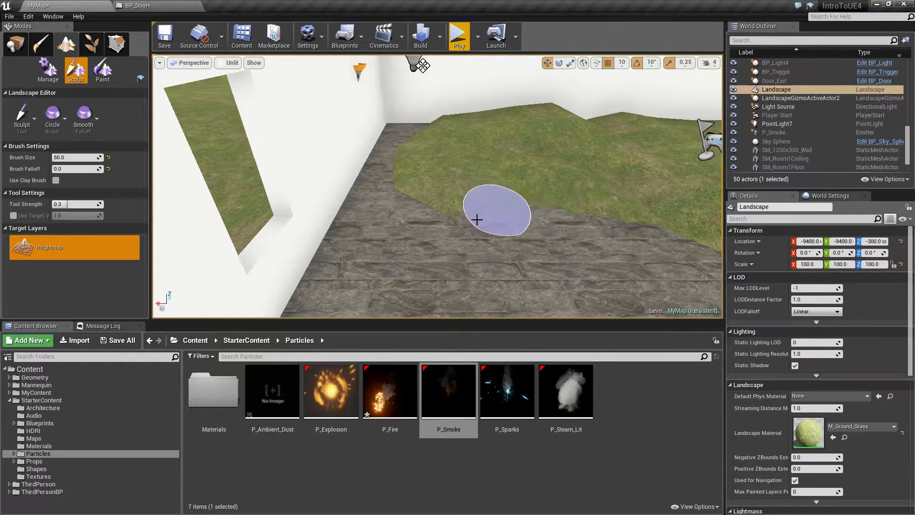
mouse_move(491, 194)
right_down()
mouse_move(585, 195)
mouse_move(502, 256)
right_up()
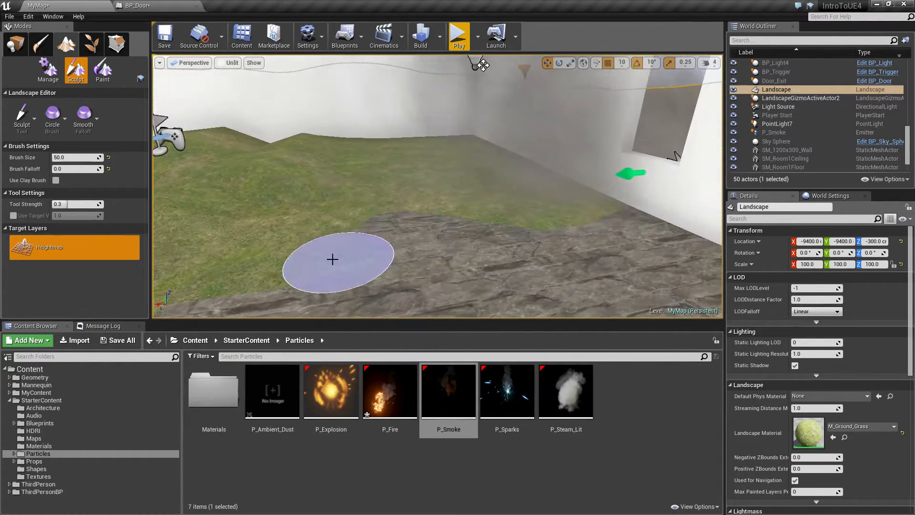
mouse_move(564, 208)
right_down()
mouse_move(615, 219)
mouse_move(633, 205)
right_up()
mouse_move(596, 217)
mouse_down()
mouse_move(435, 155)
mouse_move(445, 172)
mouse_move(442, 156)
mouse_move(427, 174)
mouse_move(579, 243)
mouse_move(562, 245)
mouse_move(550, 281)
mouse_up()
right_drag(550, 281, 445, 259)
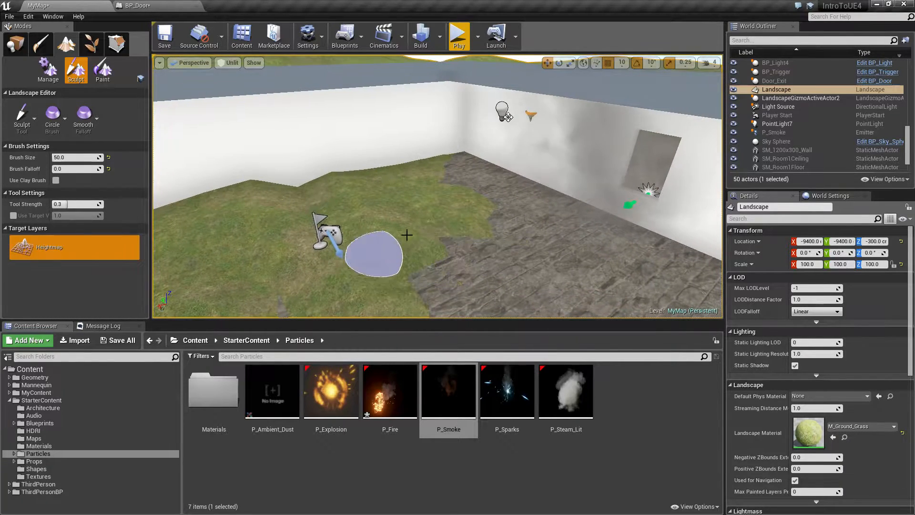
Lower the grass edge over the open stone floor in front of the Player Start.
mouse_move(469, 271)
right_down()
mouse_move(458, 276)
mouse_move(463, 239)
mouse_move(488, 215)
right_up()
mouse_move(488, 216)
shift+mouse_down()
mouse_move(425, 149)
mouse_move(427, 167)
mouse_move(379, 128)
mouse_move(351, 136)
shift+mouse_up()
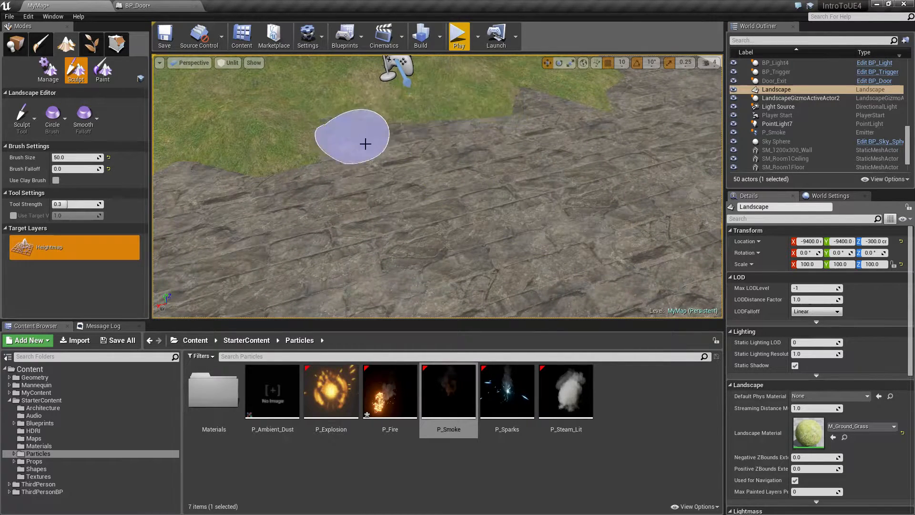
right_drag(352, 137, 445, 168)
shift+drag(364, 144, 318, 131)
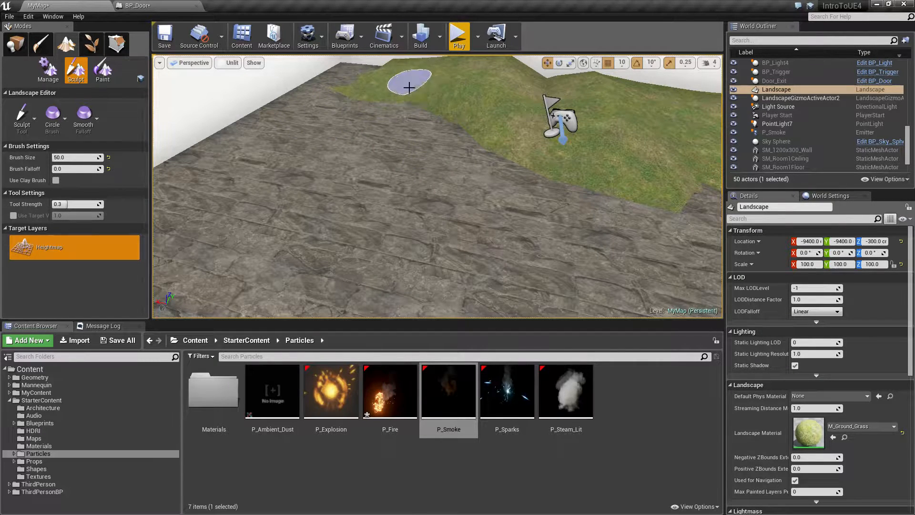
Lower the ground around the Player Start and toward the room's corner so it lies below the stone floor.
mouse_move(574, 111)
shift+mouse_down()
mouse_move(672, 172)
mouse_move(636, 156)
shift+mouse_up()
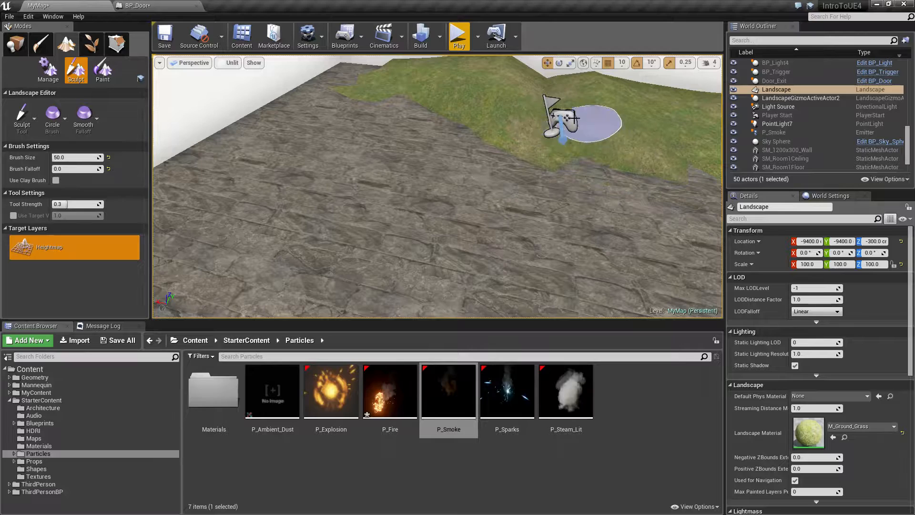
mouse_move(636, 187)
right_down()
mouse_move(656, 210)
mouse_move(656, 233)
mouse_move(600, 229)
right_up()
key(w)
key(s)
mouse_move(600, 228)
shift+mouse_down()
mouse_move(584, 280)
mouse_move(437, 201)
mouse_move(486, 142)
mouse_move(424, 160)
mouse_move(500, 147)
mouse_move(480, 139)
mouse_move(343, 164)
mouse_move(422, 241)
mouse_move(295, 196)
shift+mouse_up()
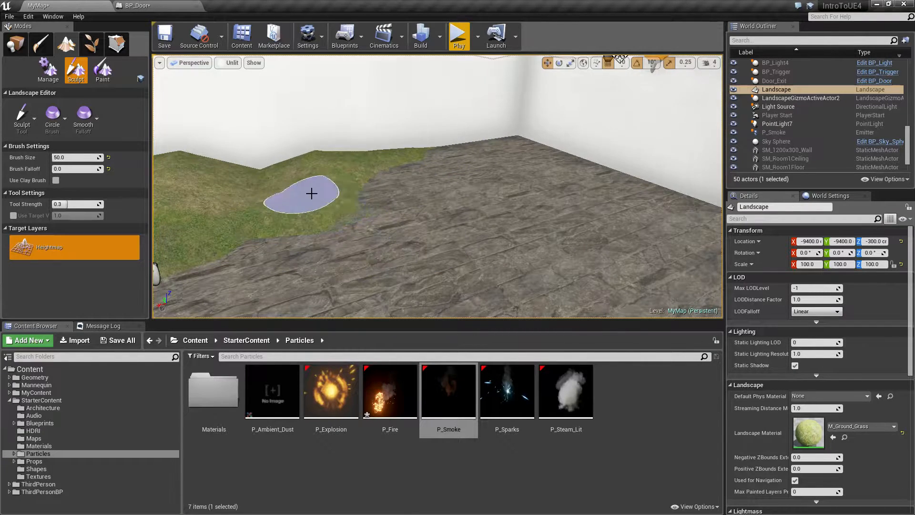
shift+drag(362, 172, 255, 210)
right_drag(376, 198, 310, 198)
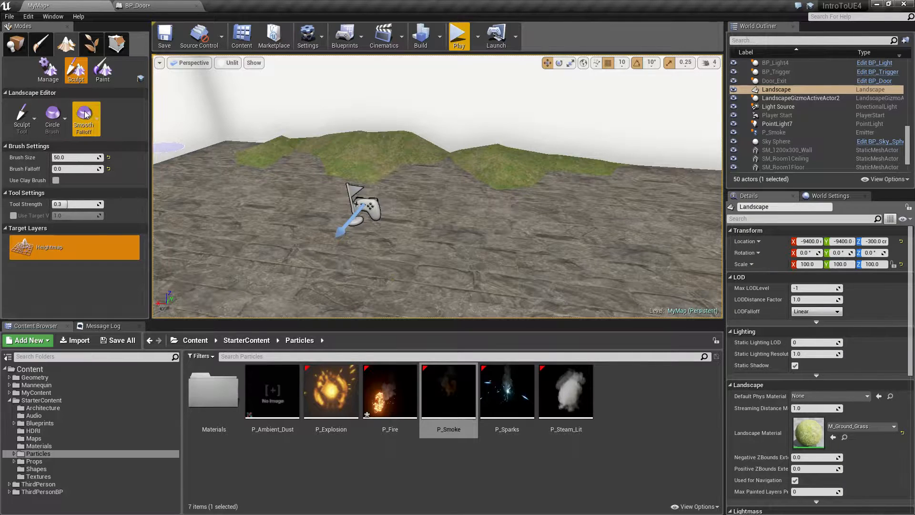
Review the available landscape brushes and sculpting tools, and keep the Sculpt tool selected.
click(52, 114)
click(53, 115)
click(22, 116)
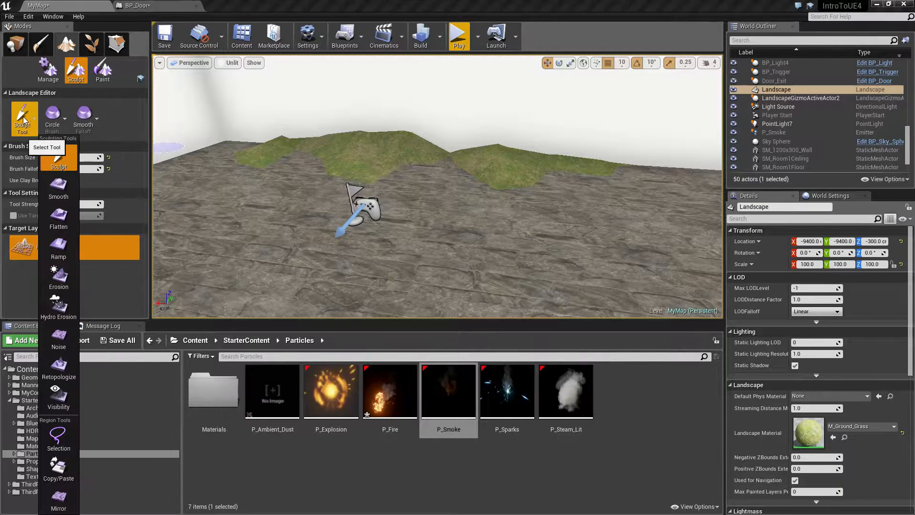
click(27, 114)
click(27, 116)
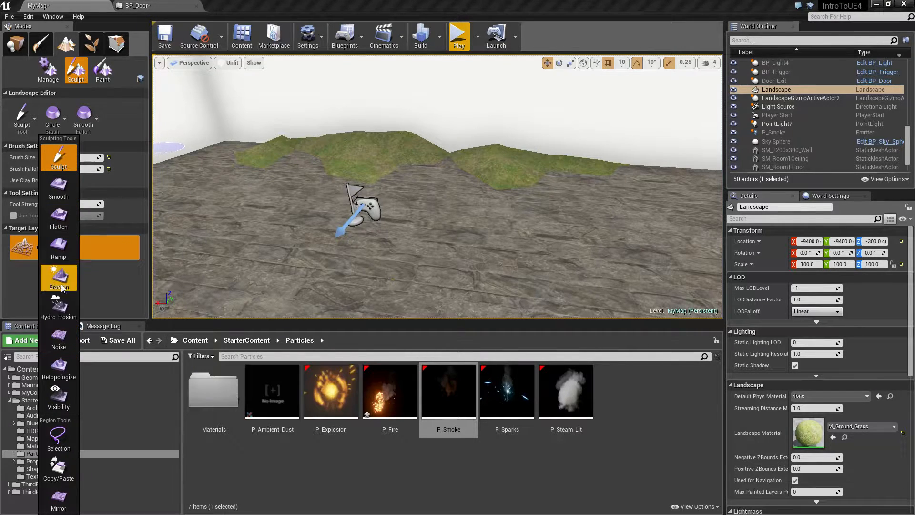
click(58, 162)
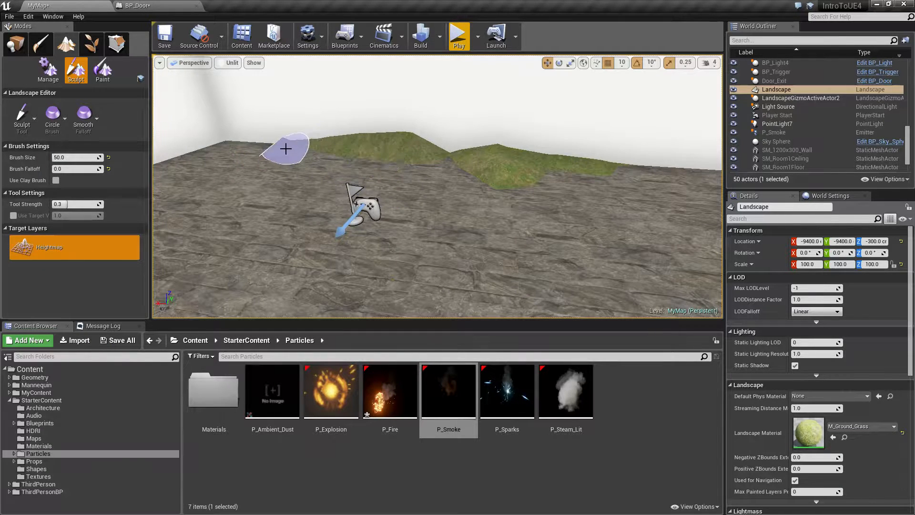
Lower the remaining grass mounds along the room's far walls beneath the stone floor.
key(w)
mouse_move(413, 146)
right_down()
mouse_move(397, 138)
mouse_move(399, 162)
mouse_move(413, 147)
right_up()
mouse_move(403, 174)
shift+mouse_down()
mouse_move(361, 160)
mouse_move(197, 168)
mouse_move(202, 176)
shift+mouse_up()
right_drag(316, 186, 257, 181)
shift+drag(715, 198, 640, 214)
right_drag(639, 214, 705, 214)
mouse_move(535, 208)
shift+mouse_down()
mouse_move(493, 183)
mouse_move(570, 164)
shift+mouse_up()
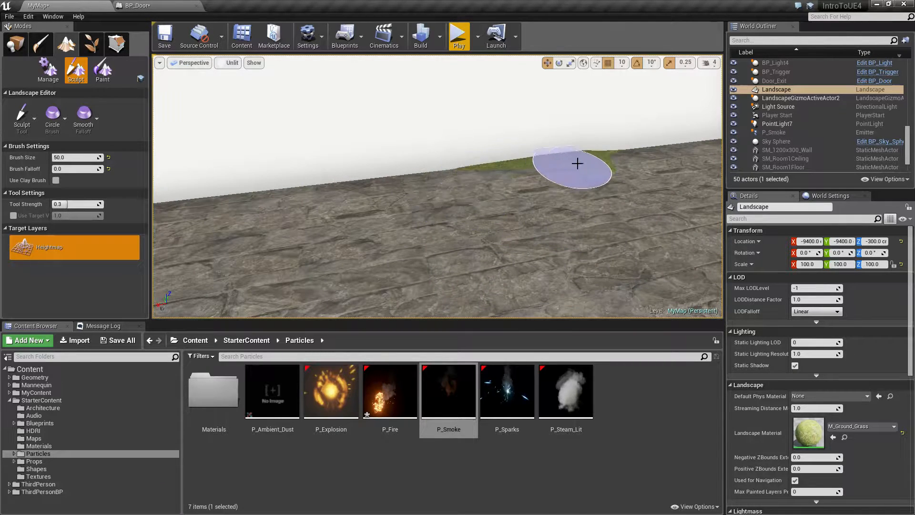
Set the Brush Falloff to about 0.55 outside the building and check the ground along its outer walls.
mouse_move(617, 153)
right_down()
mouse_move(514, 151)
mouse_move(498, 164)
mouse_move(490, 148)
mouse_move(429, 149)
mouse_move(586, 167)
mouse_move(593, 176)
right_up()
key(s)
key(w)
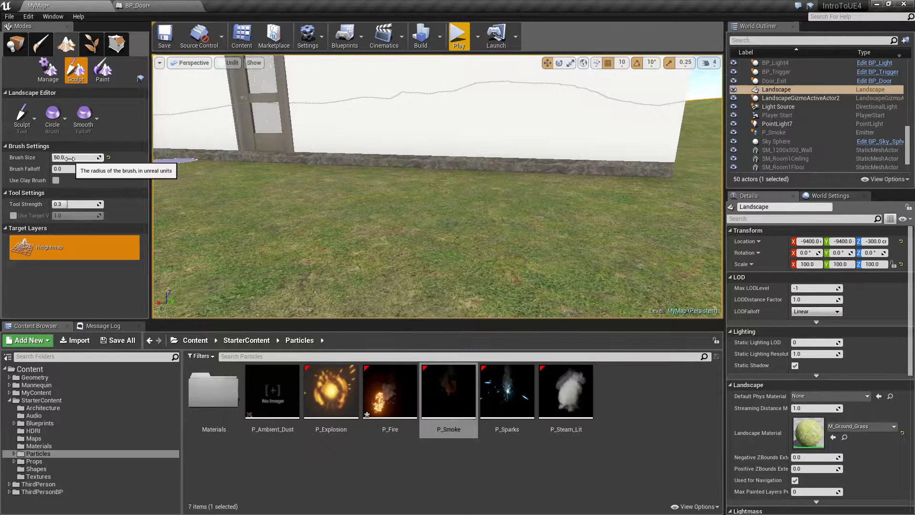
drag(69, 166, 72, 167)
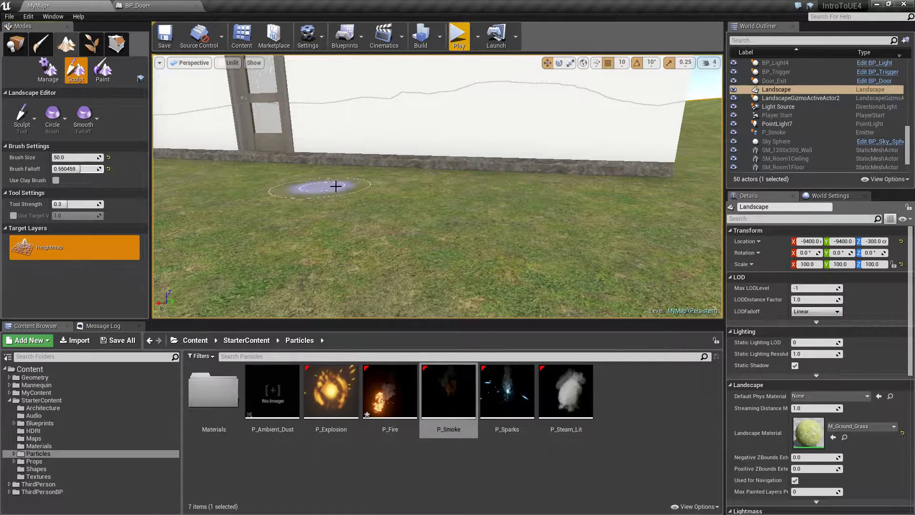
right_drag(632, 177, 551, 193)
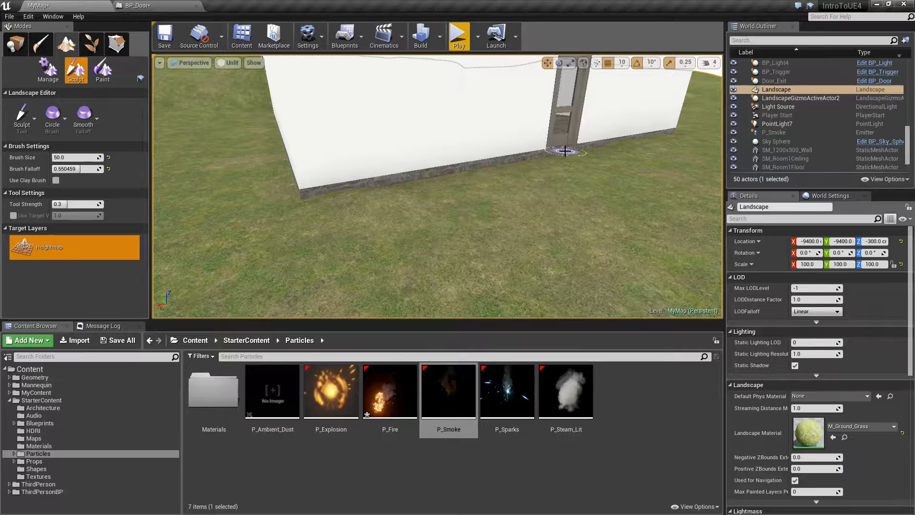
right_drag(587, 151, 516, 173)
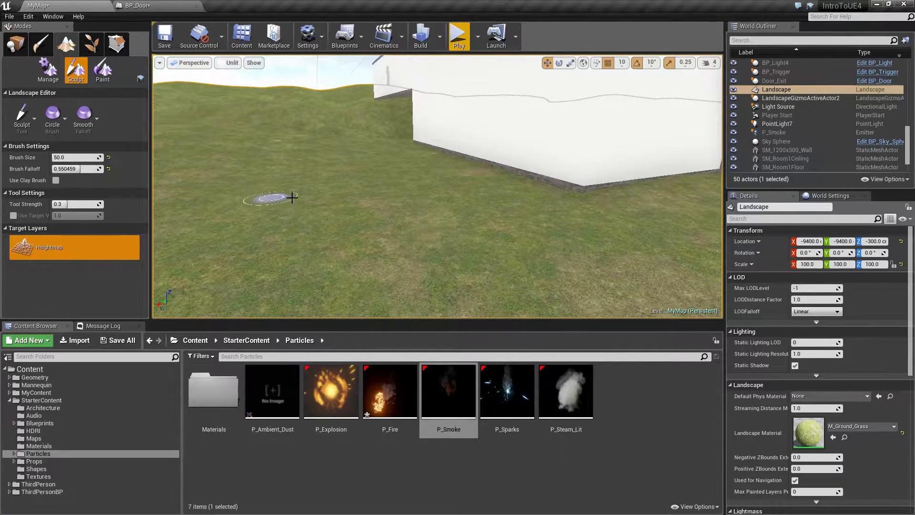
right_drag(372, 209, 481, 224)
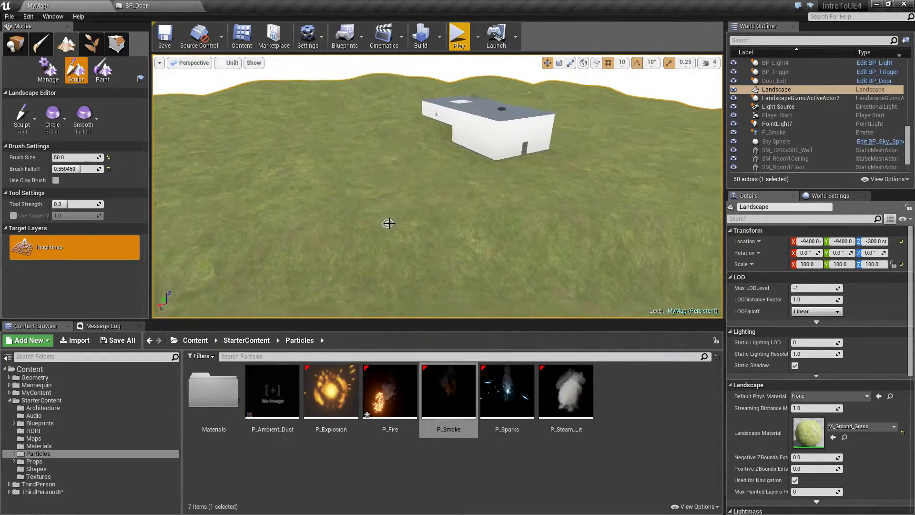
Switch the viewport back to Lit and select the Smooth sculpting tool with a Brush Size of about 478.
click(232, 63)
click(237, 81)
mouse_move(241, 82)
right_down()
mouse_move(334, 94)
mouse_move(291, 98)
right_up()
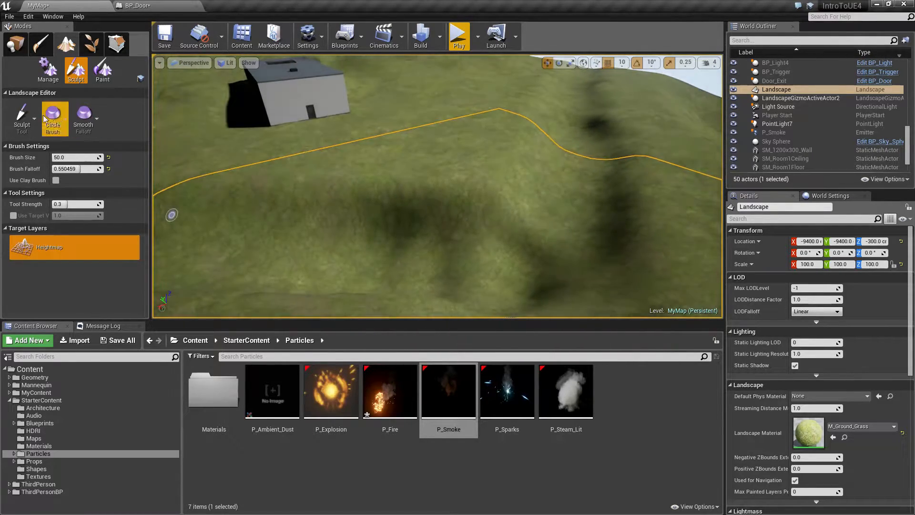
click(22, 115)
click(59, 187)
right_drag(200, 190, 248, 195)
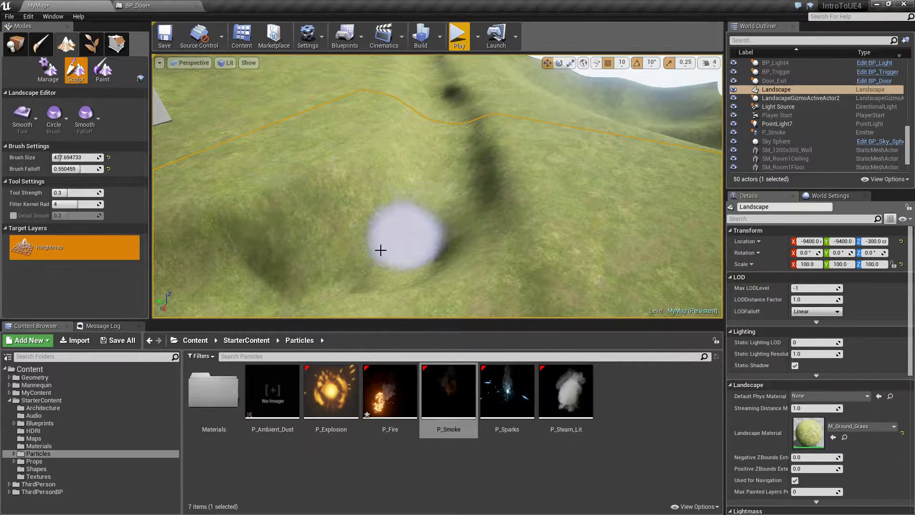
Smooth the steep dips and dark creases in the hills near the landscape's edge.
drag(380, 249, 393, 229)
mouse_move(503, 139)
right_down()
mouse_move(509, 95)
mouse_move(529, 86)
mouse_move(565, 157)
mouse_move(562, 129)
mouse_move(500, 149)
right_up()
mouse_move(343, 201)
mouse_down()
mouse_move(288, 163)
mouse_move(459, 226)
mouse_up()
right_drag(458, 226, 491, 212)
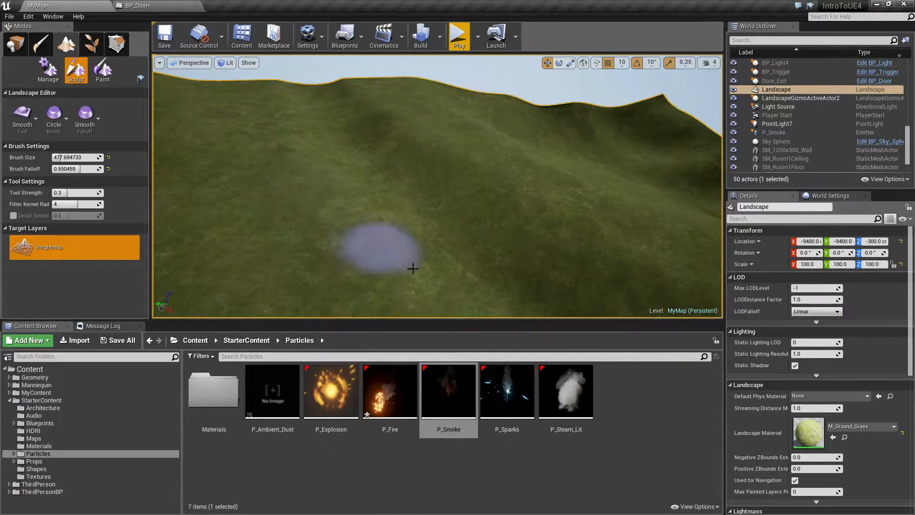
right_drag(599, 154, 543, 214)
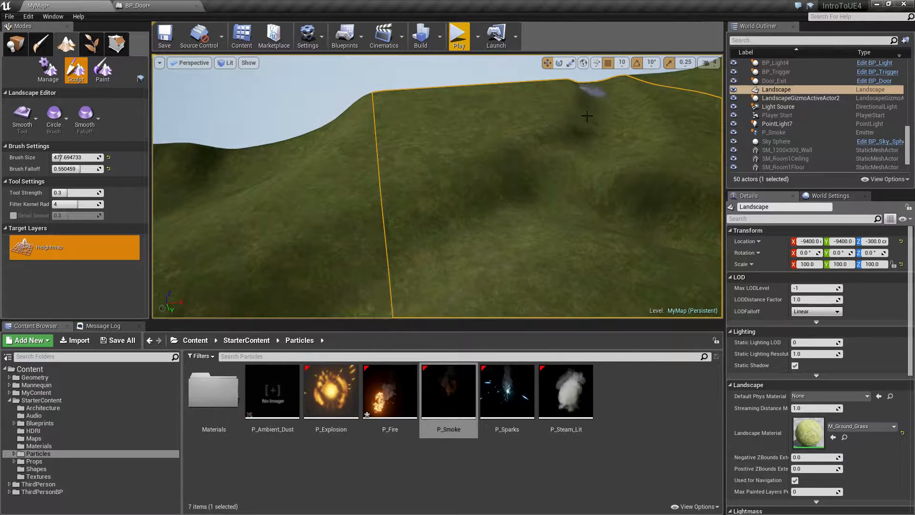
Smooth the hollow in the hillside facing the building's door, and view the surrounding hills.
right_drag(465, 203, 574, 198)
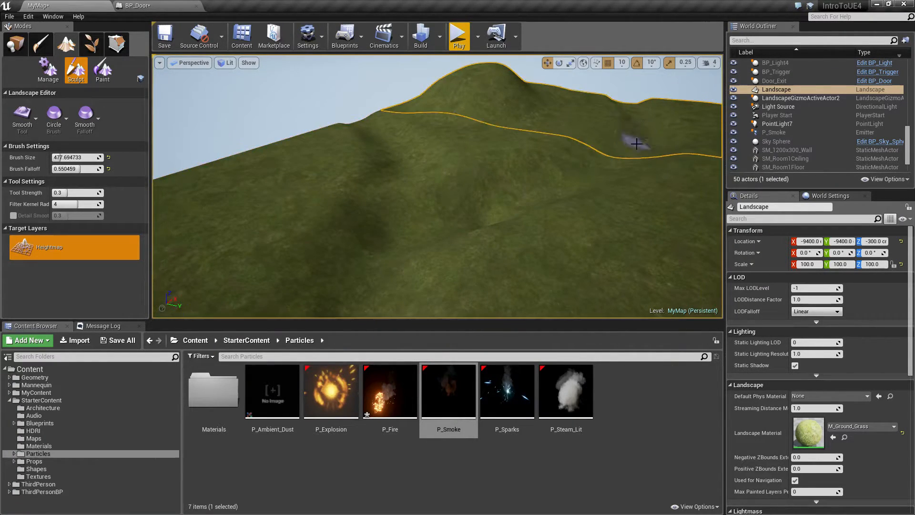
right_drag(639, 138, 445, 219)
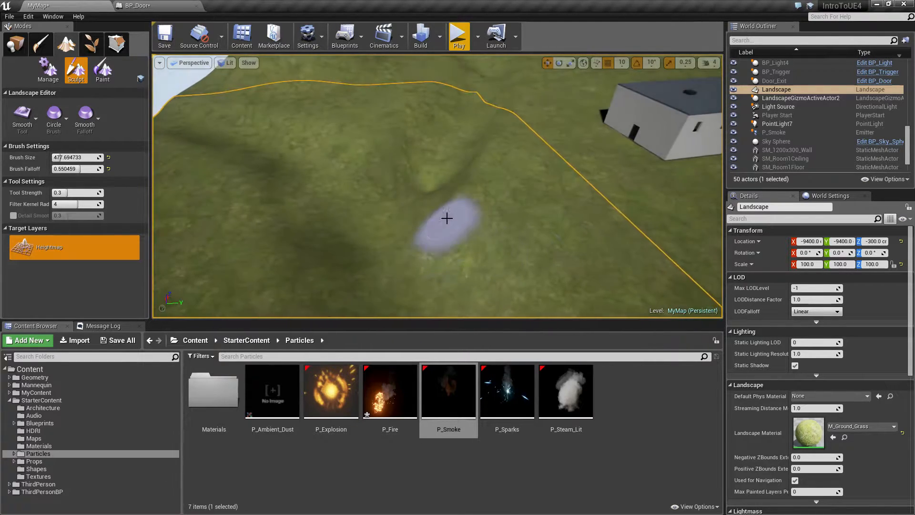
mouse_move(466, 166)
mouse_down()
mouse_move(502, 147)
mouse_move(414, 178)
mouse_move(413, 259)
mouse_move(341, 220)
mouse_up()
mouse_move(435, 185)
right_down()
mouse_move(548, 188)
mouse_move(486, 153)
mouse_move(405, 143)
mouse_move(527, 190)
right_up()
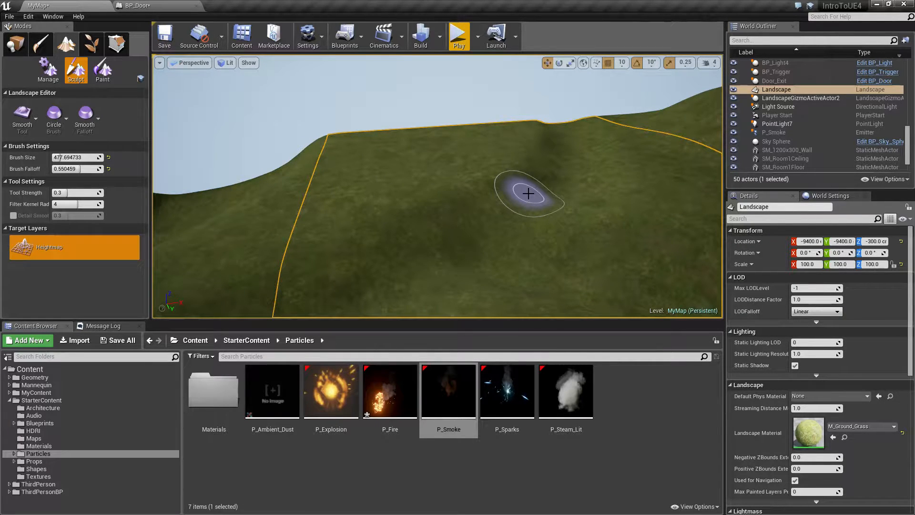
mouse_move(528, 193)
right_down()
mouse_move(505, 162)
mouse_move(495, 200)
mouse_move(514, 167)
mouse_move(524, 176)
mouse_move(272, 188)
mouse_move(382, 176)
mouse_move(286, 167)
mouse_move(590, 81)
right_up()
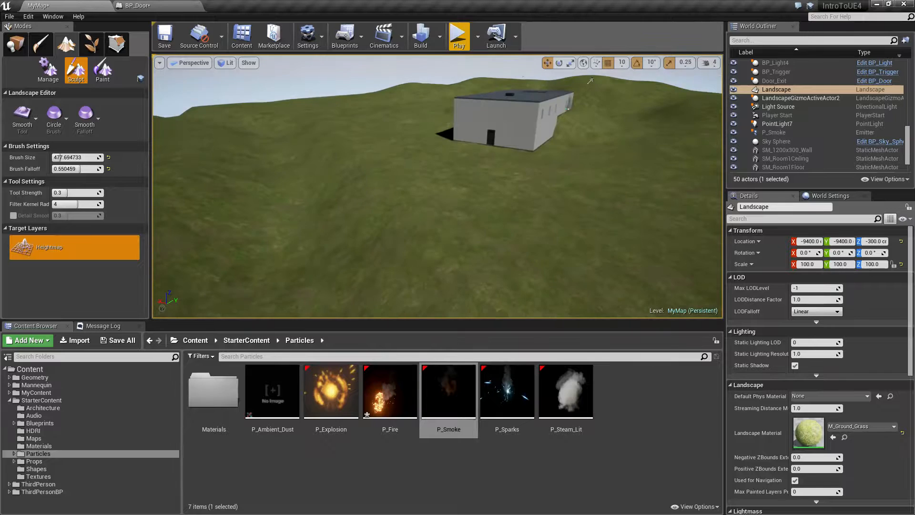
Move the SM_Room2Ceiling mesh from MyContent into its Meshes folder, and open the Blueprints folder in MyContent.
double_click(36, 393)
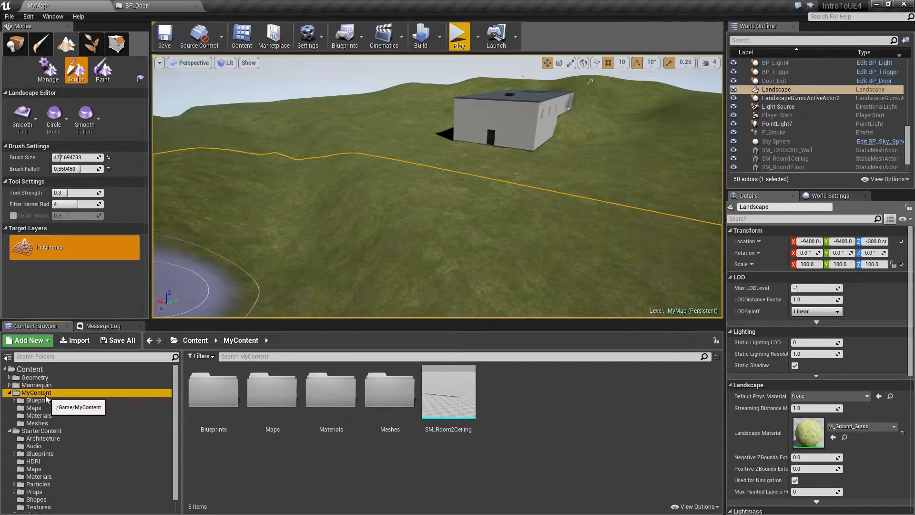
drag(448, 390, 46, 426)
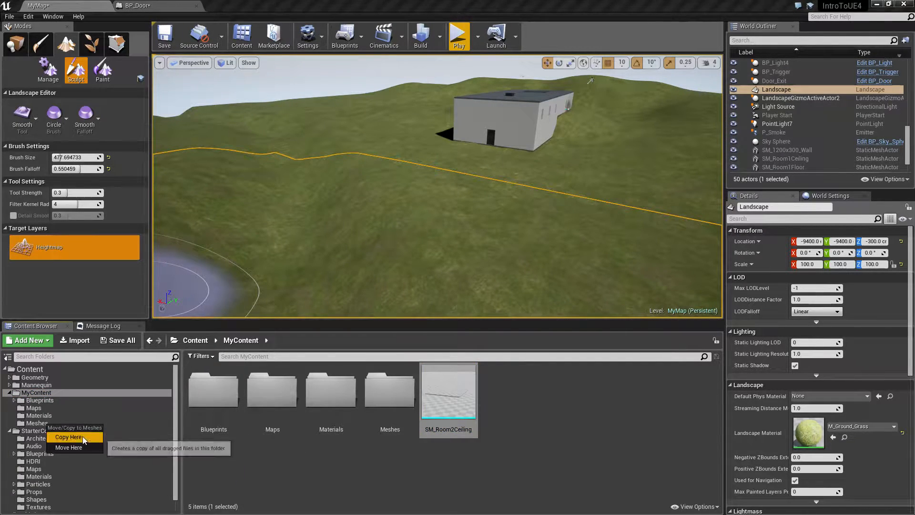
click(69, 447)
click(37, 393)
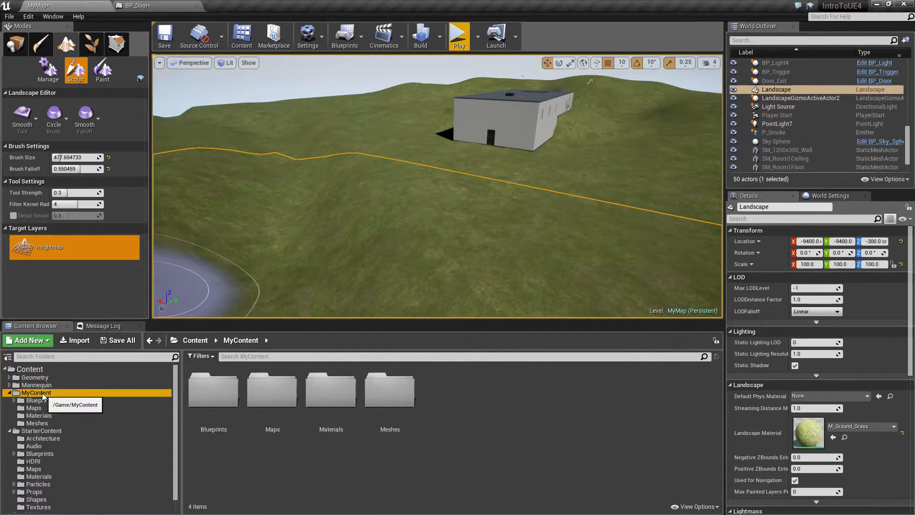
double_click(45, 400)
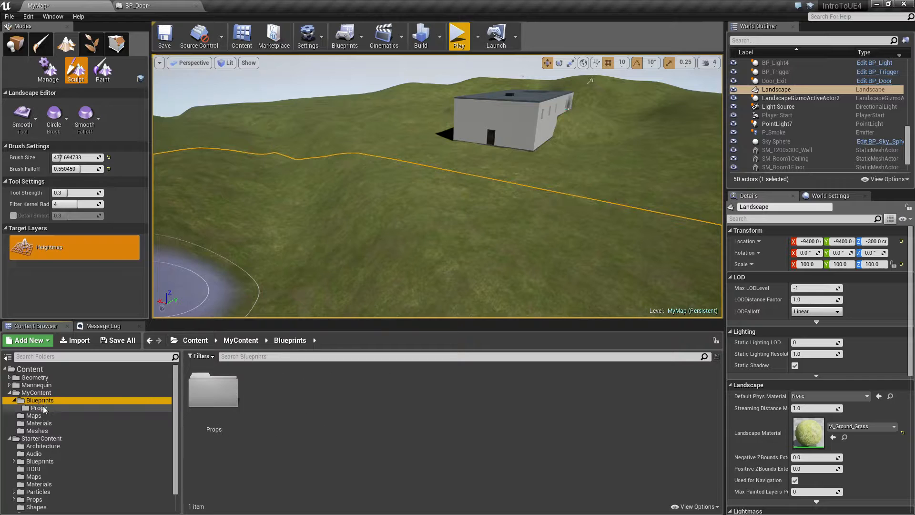
Create a new folder named Props inside the MyContent folder.
double_click(44, 400)
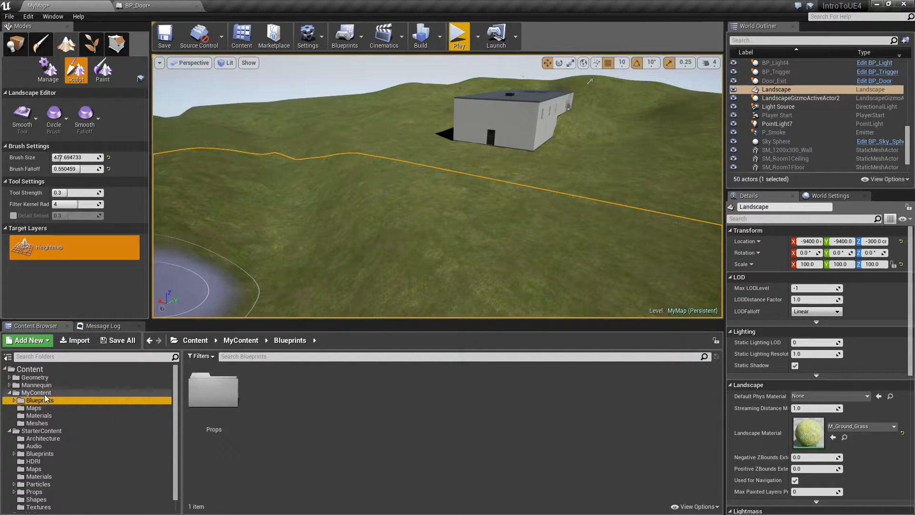
click(45, 394)
right_click(44, 396)
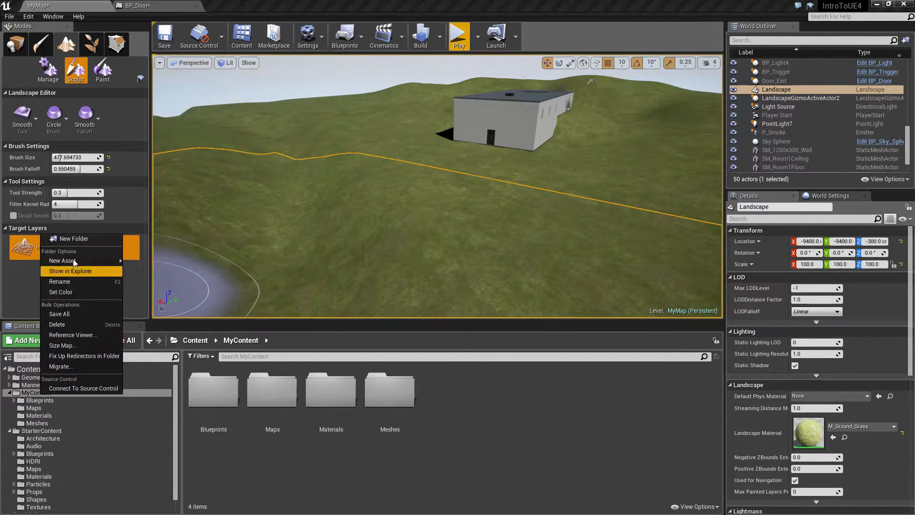
click(73, 238)
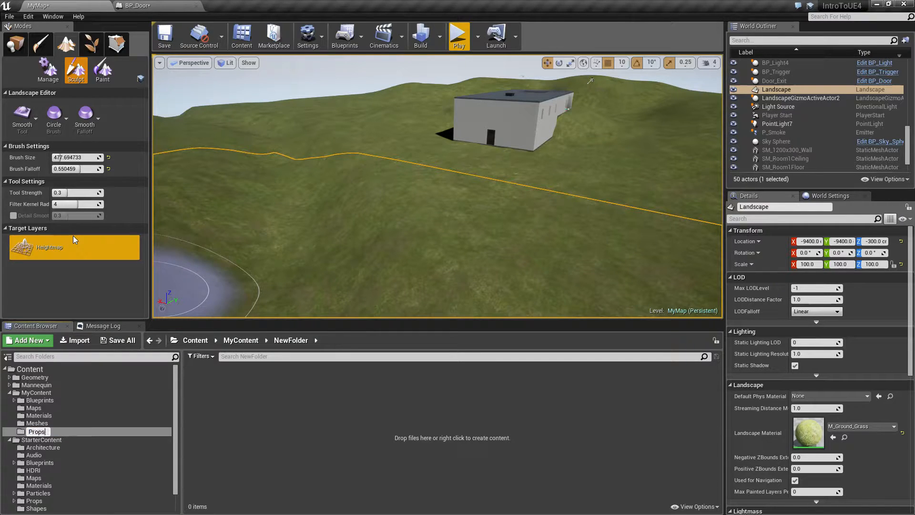
text(Props)
key(Return)
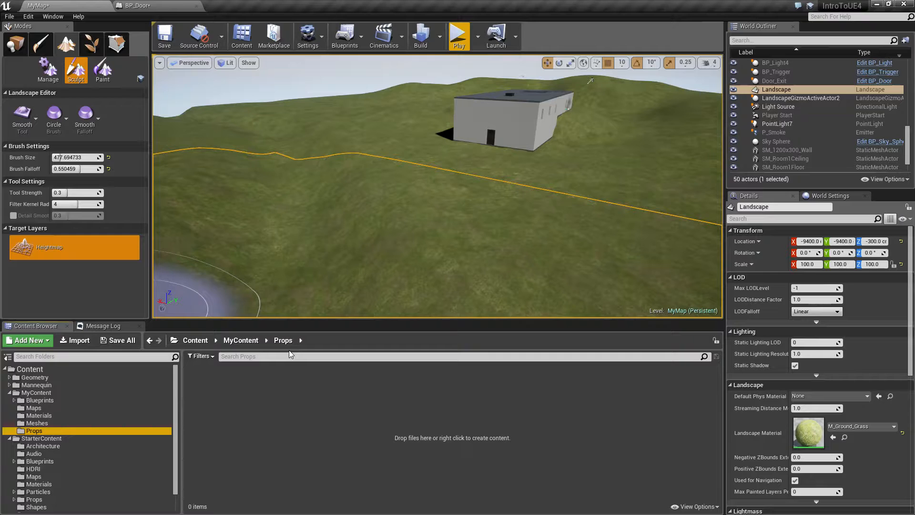
Switch to Place mode, search the whole Content folder for "plane", and copy Shape_Plane into MyContent's Props folder.
click(16, 44)
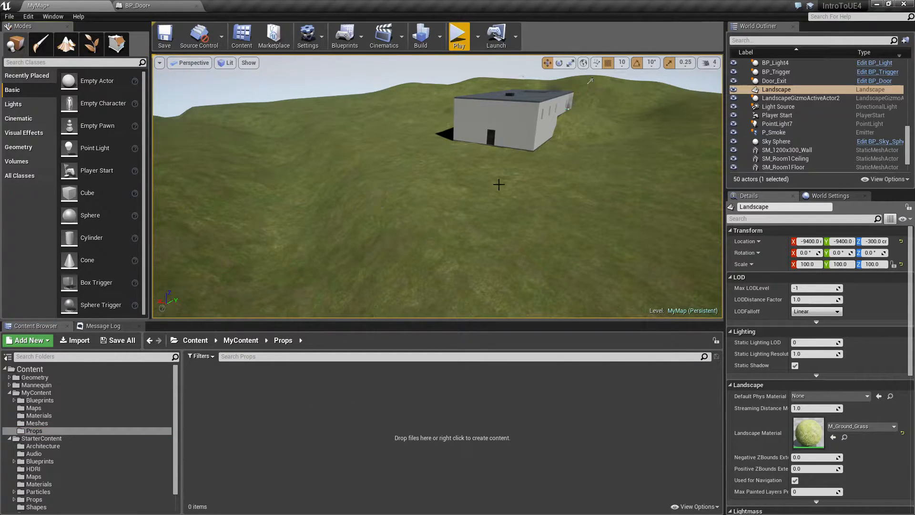
scroll(40, 423, down, 2)
scroll(49, 431, up, 2)
click(56, 357)
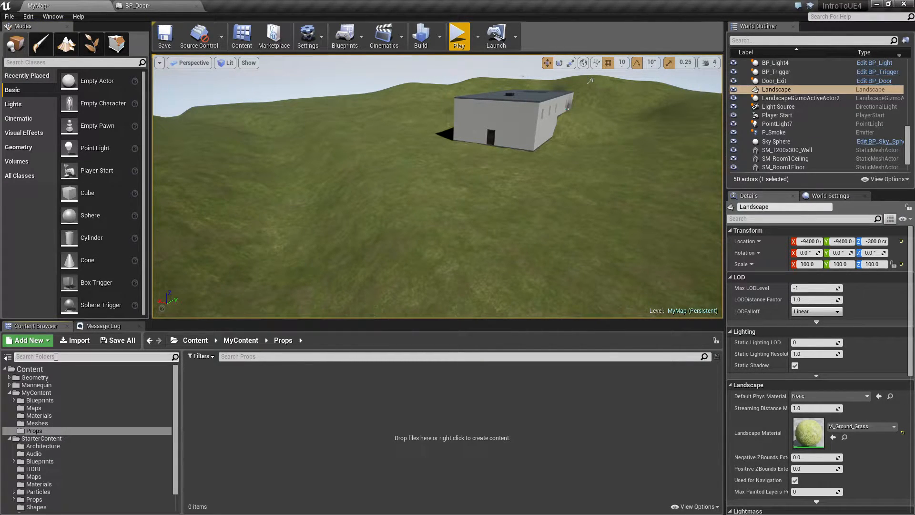
click(249, 359)
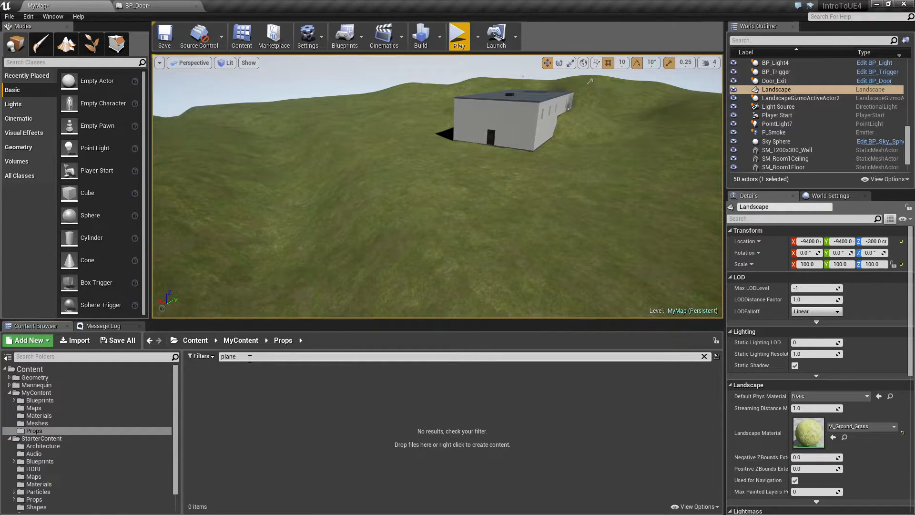
click(49, 369)
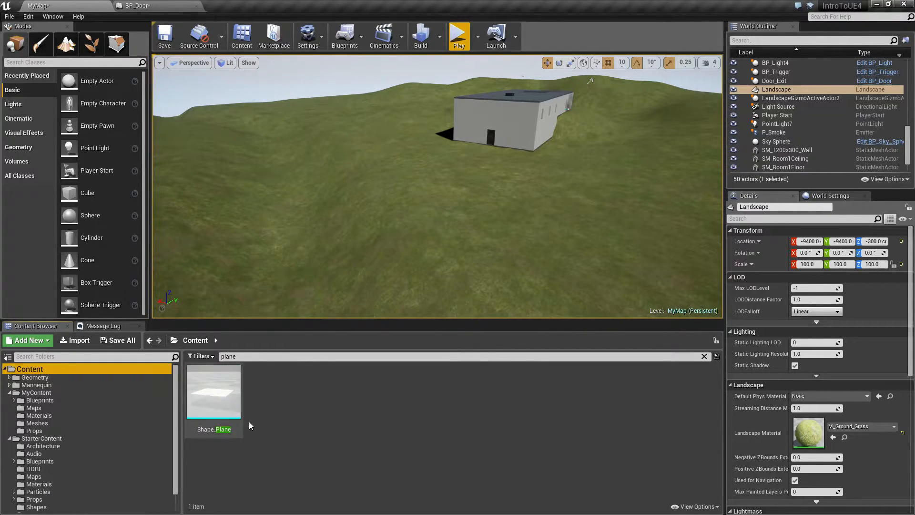
drag(212, 397, 38, 431)
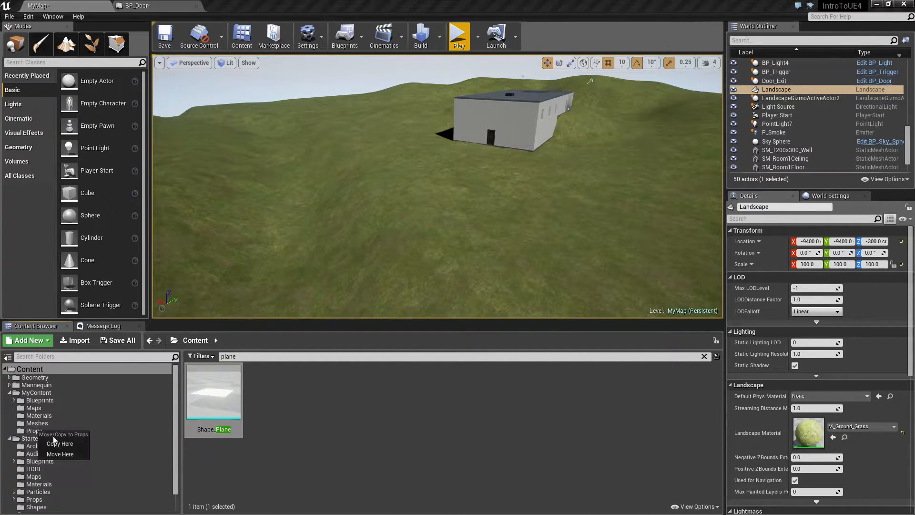
click(57, 448)
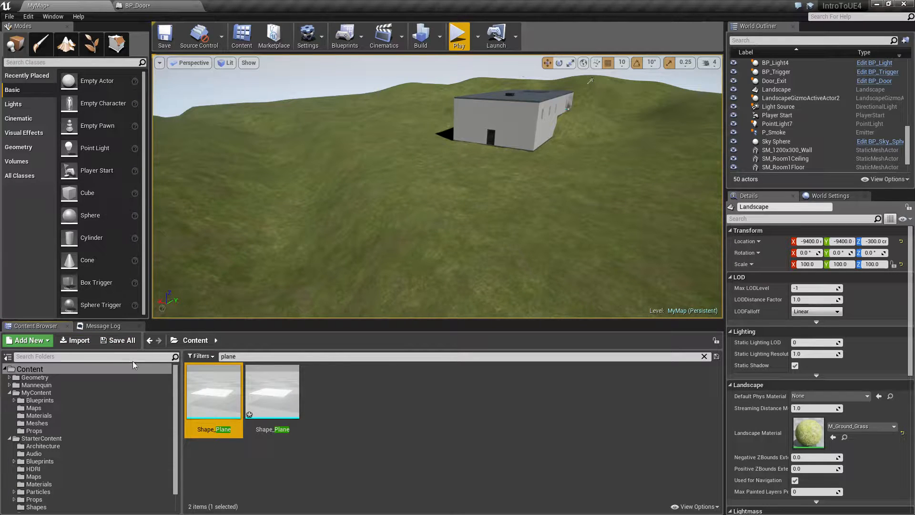
Clear the asset search and rename the copied plane in MyContent's Props folder as SM_Water.
click(23, 370)
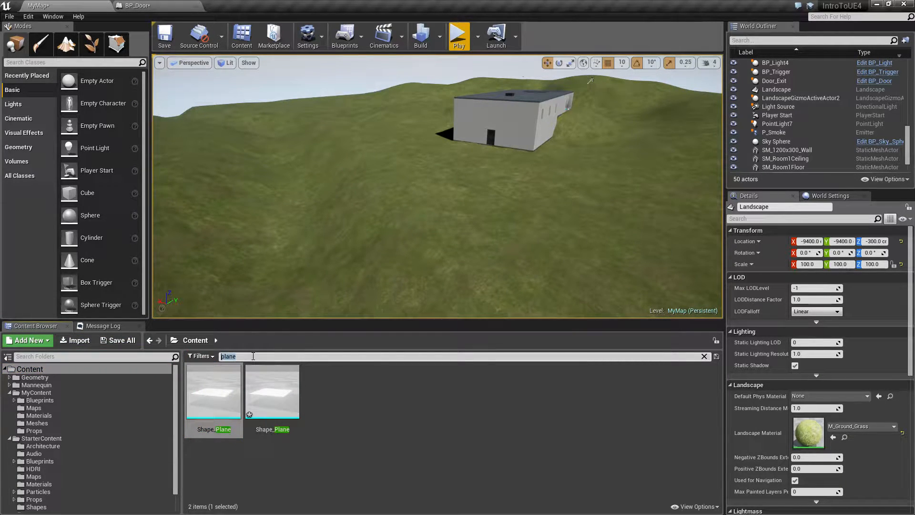
key(BackSpace)
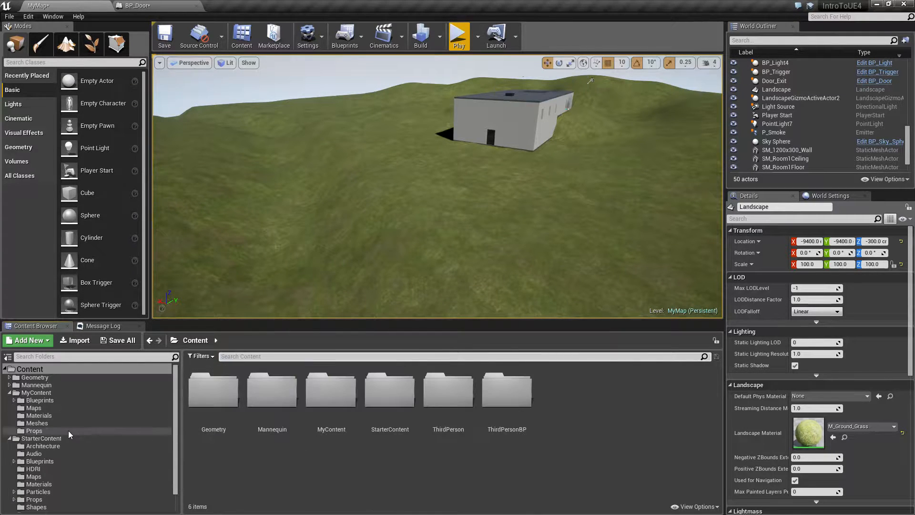
click(35, 430)
click(209, 404)
key(F2)
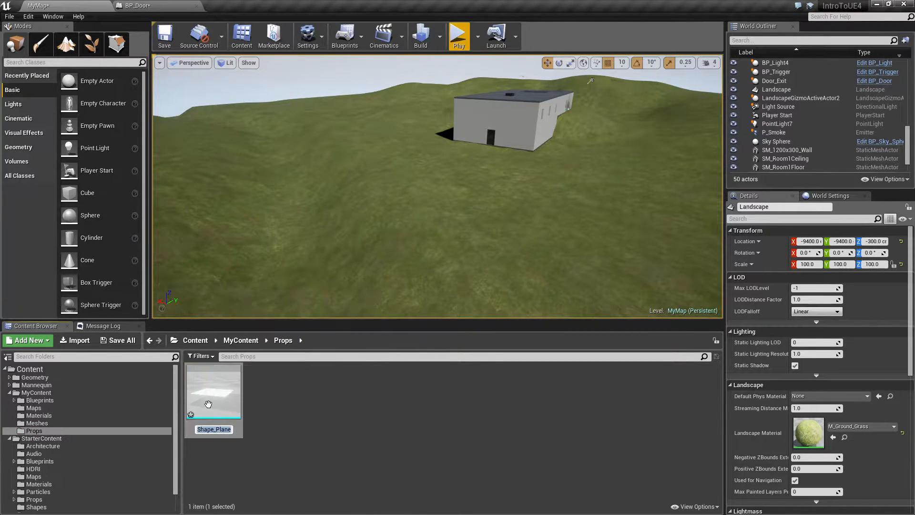
text(SM_Water)
key(Return)
Place SM_Water on the landscape in front of the building and set its X and Y scale to 50.
right_drag(355, 255, 339, 277)
drag(222, 387, 437, 260)
key(e)
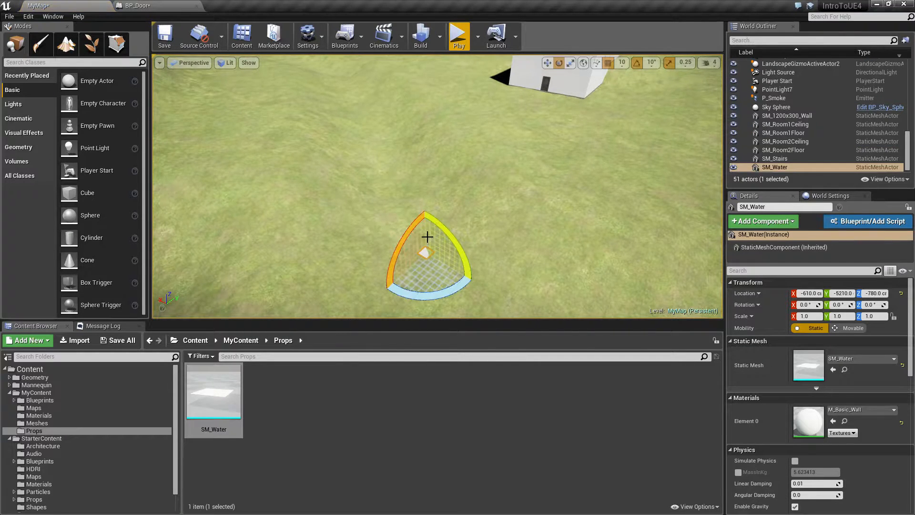
key(r)
key(a)
right_drag(436, 259, 472, 255)
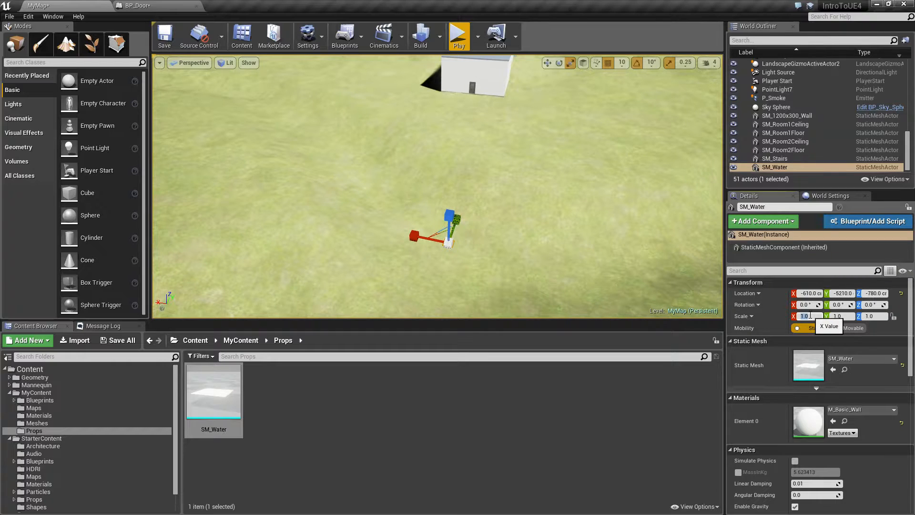
key(Tab)
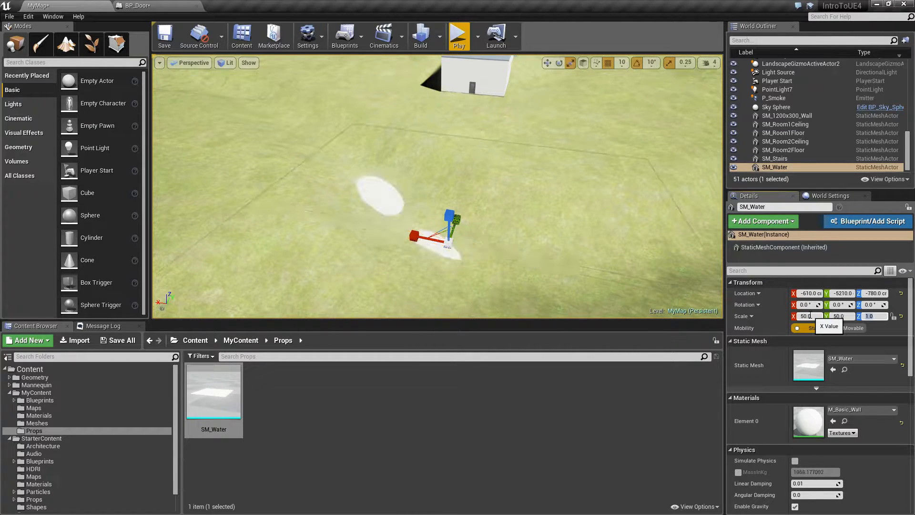
Set SM_Water's X and Y scale to 300 and move it along Y to 2270 cm.
right_drag(560, 246, 548, 211)
key(s)
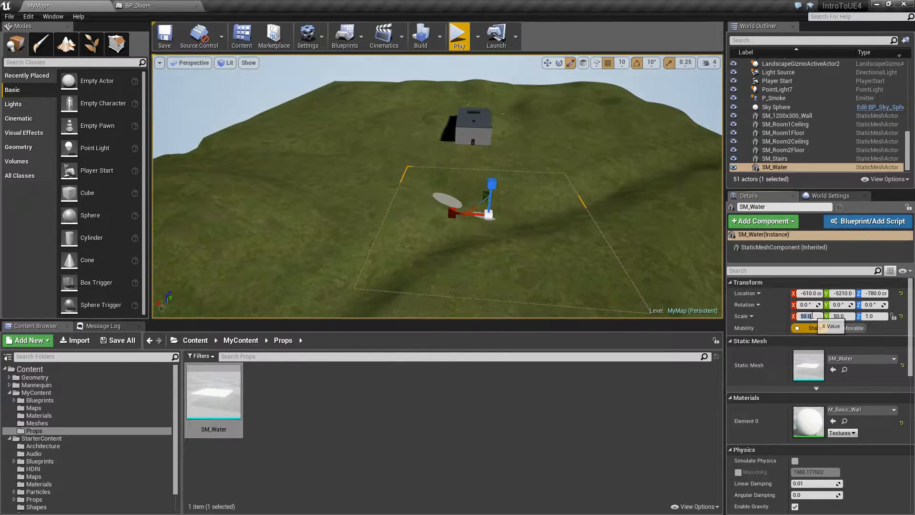
text(300)
key(Tab)
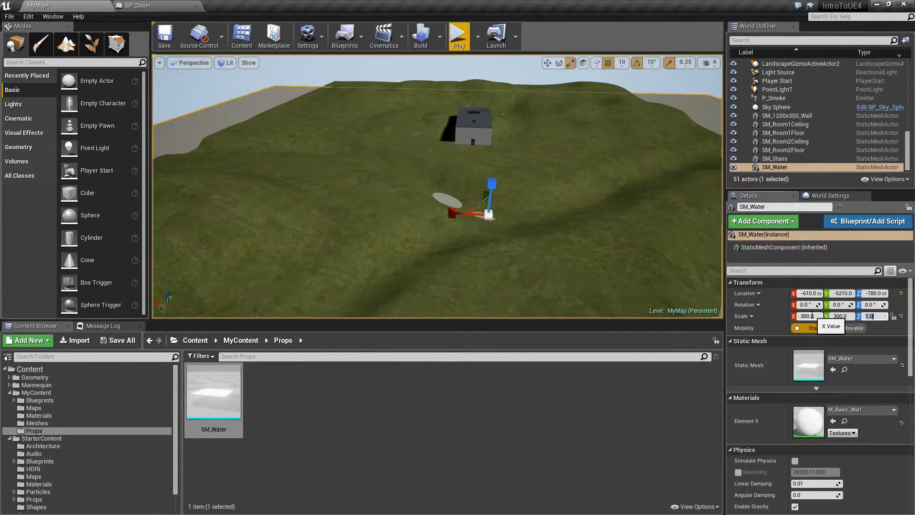
mouse_move(598, 227)
right_down()
mouse_move(581, 209)
mouse_move(572, 224)
mouse_move(586, 233)
mouse_move(636, 220)
mouse_move(590, 223)
mouse_move(601, 223)
right_up()
drag(538, 215, 617, 191)
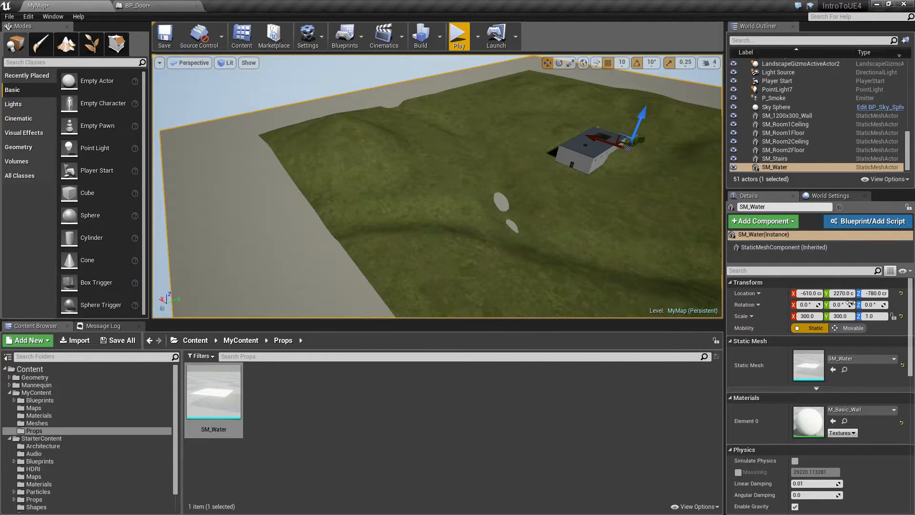
Set SM_Water's X and Y scale to 250.
right_drag(616, 237, 665, 228)
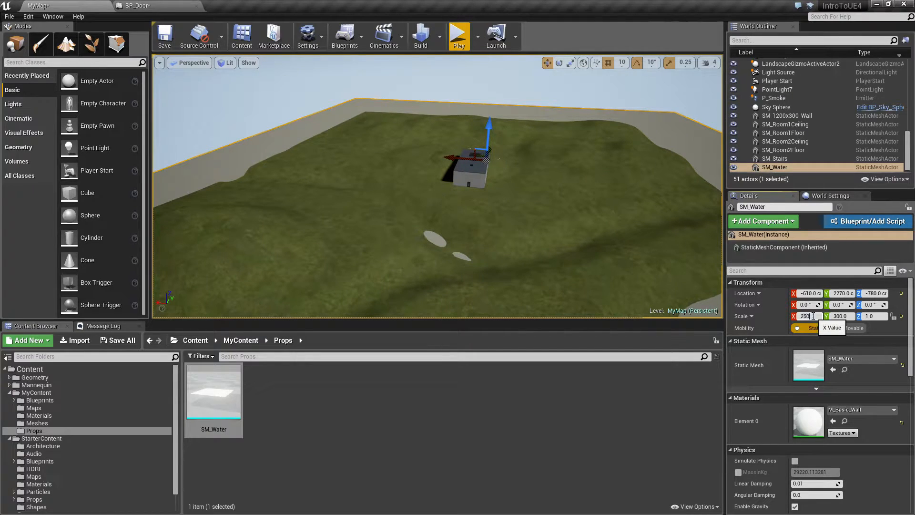
click(814, 316)
text(250)
key(Tab)
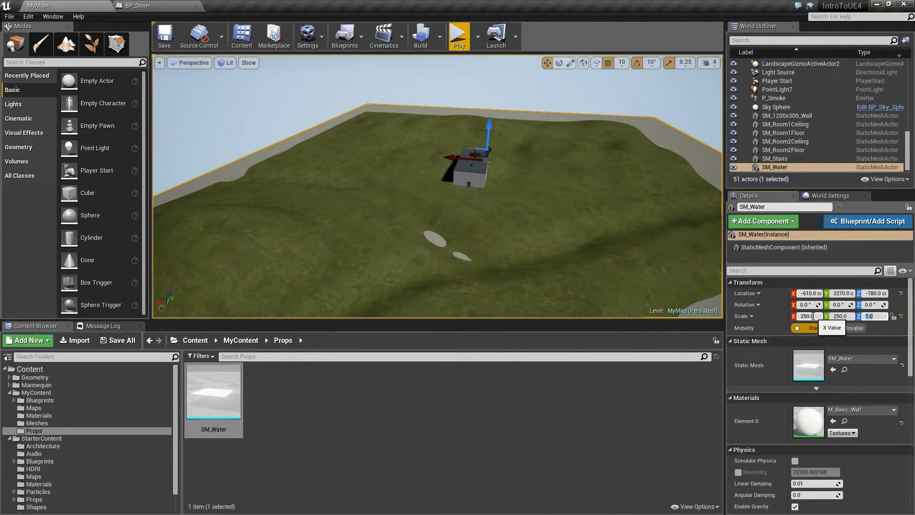
Raise the SM_Water plane to a Z location of -580 cm.
right_drag(614, 261, 644, 243)
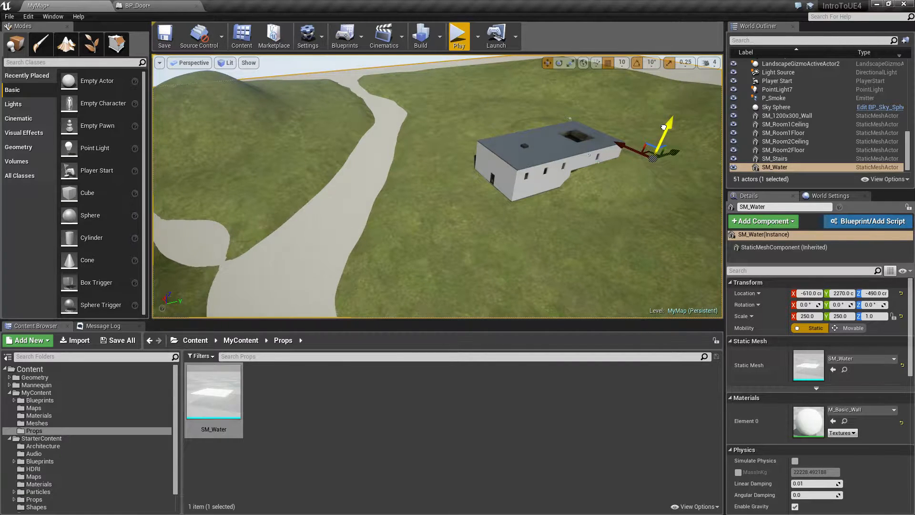
right_drag(546, 231, 524, 209)
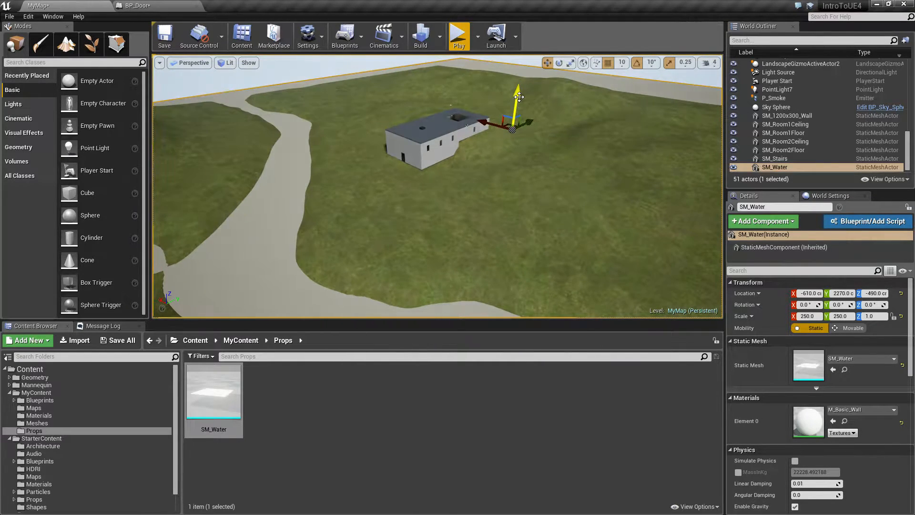
right_drag(523, 163, 179, 177)
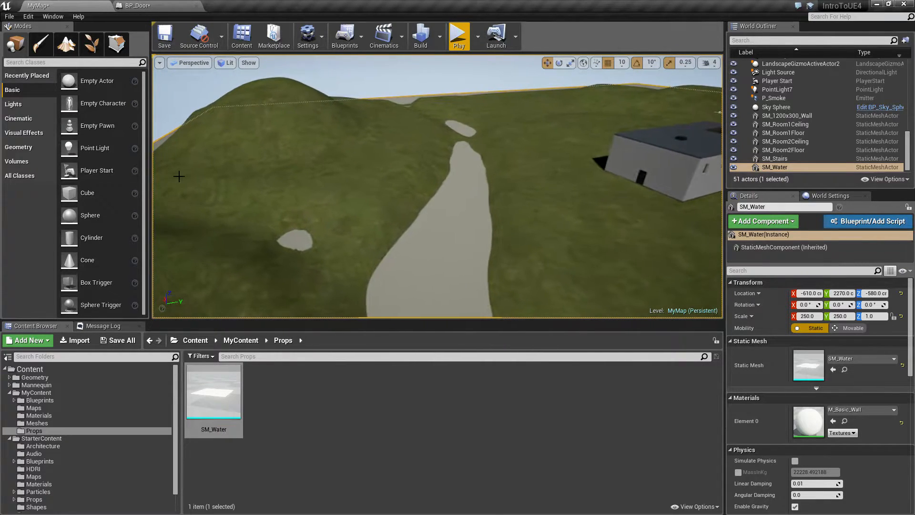
Switch to landscape sculpting with the Sculpt tool and lower a channel beside the tall hill out to the landscape's edge.
click(65, 46)
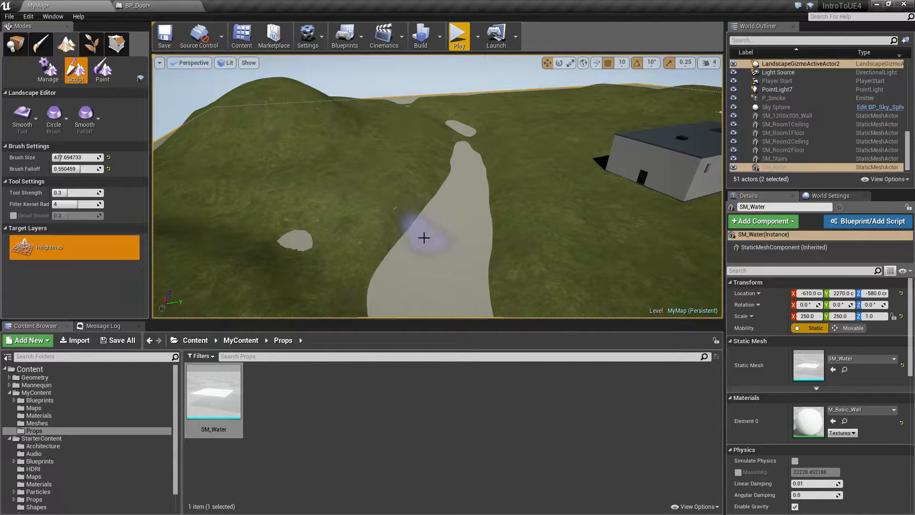
scroll(427, 233, up, 5)
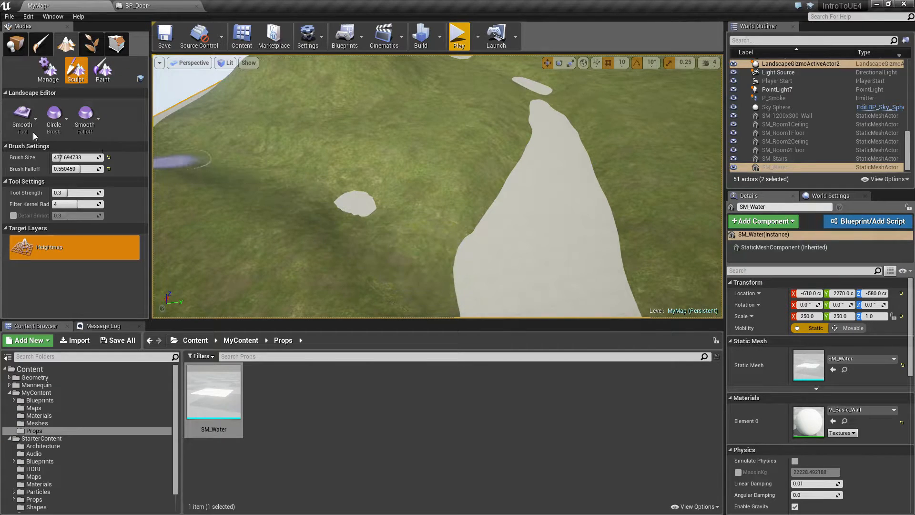
click(22, 117)
click(51, 157)
mouse_move(483, 270)
shift+mouse_down()
mouse_move(291, 182)
mouse_move(242, 170)
shift+mouse_up()
scroll(267, 170, down, 3)
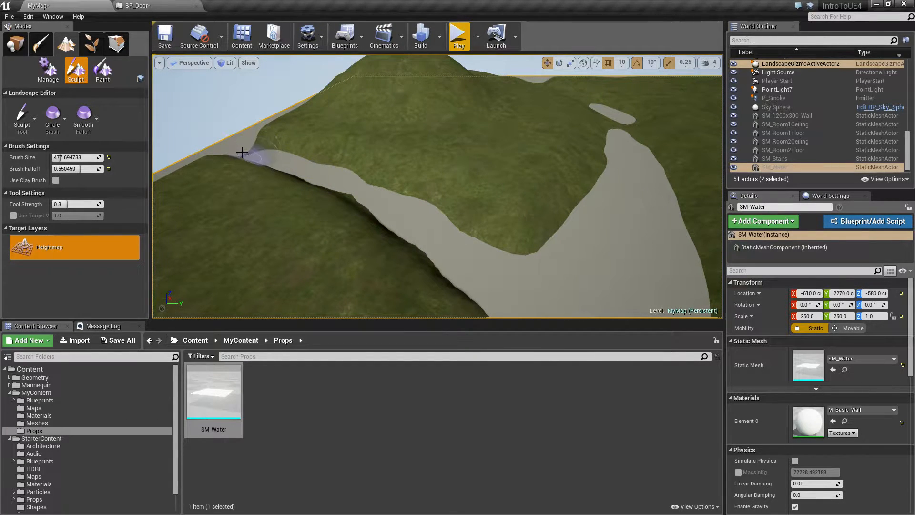
Lower the terrain along the foot of the hill to continue the water channel.
mouse_move(509, 241)
right_down()
mouse_move(596, 190)
mouse_move(534, 196)
mouse_move(571, 171)
mouse_move(490, 205)
mouse_move(405, 266)
mouse_move(446, 235)
mouse_move(462, 246)
right_up()
mouse_move(462, 246)
shift+mouse_down()
mouse_move(490, 218)
mouse_move(574, 222)
shift+mouse_up()
right_drag(574, 223, 592, 195)
shift+drag(592, 195, 645, 159)
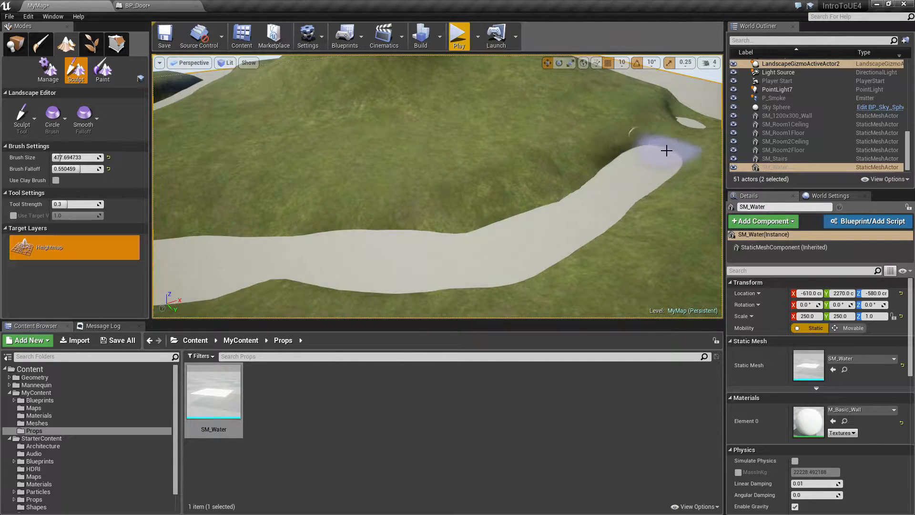
Extend the channel through the isolated water patch to the landscape's edge and lower the ground between the remaining channel sections.
mouse_move(679, 125)
right_down()
mouse_move(662, 114)
mouse_move(658, 61)
mouse_move(677, 148)
mouse_move(665, 174)
mouse_move(670, 143)
mouse_move(610, 190)
mouse_move(557, 214)
mouse_move(504, 216)
right_up()
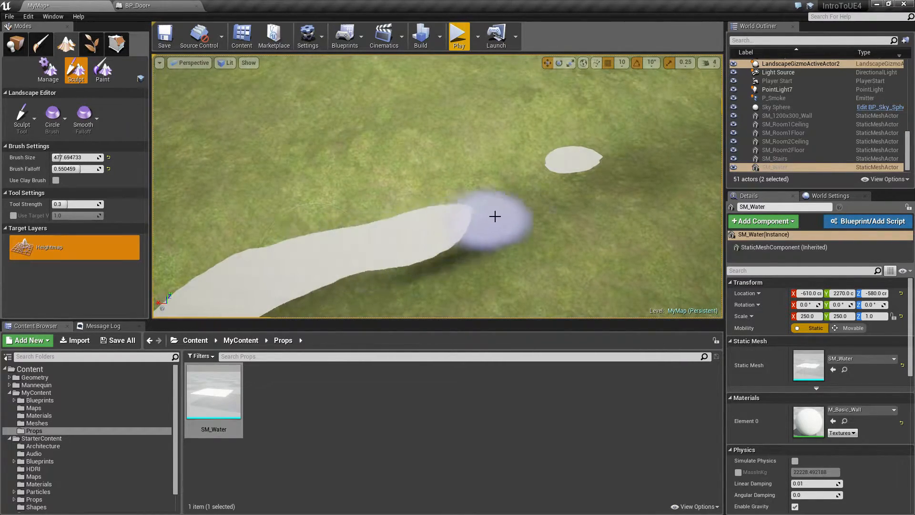
right_drag(573, 168, 508, 216)
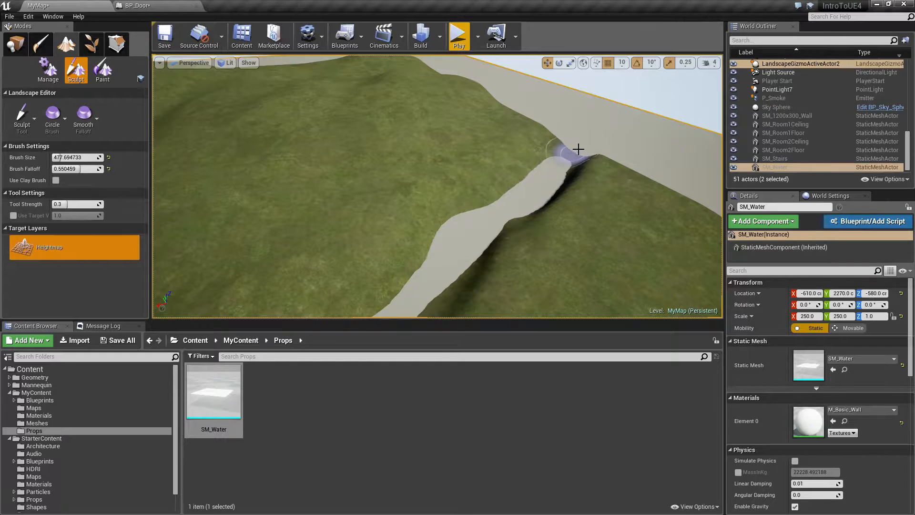
mouse_move(603, 196)
right_down()
mouse_move(629, 204)
mouse_move(636, 229)
mouse_move(595, 229)
mouse_move(631, 208)
mouse_move(645, 163)
right_up()
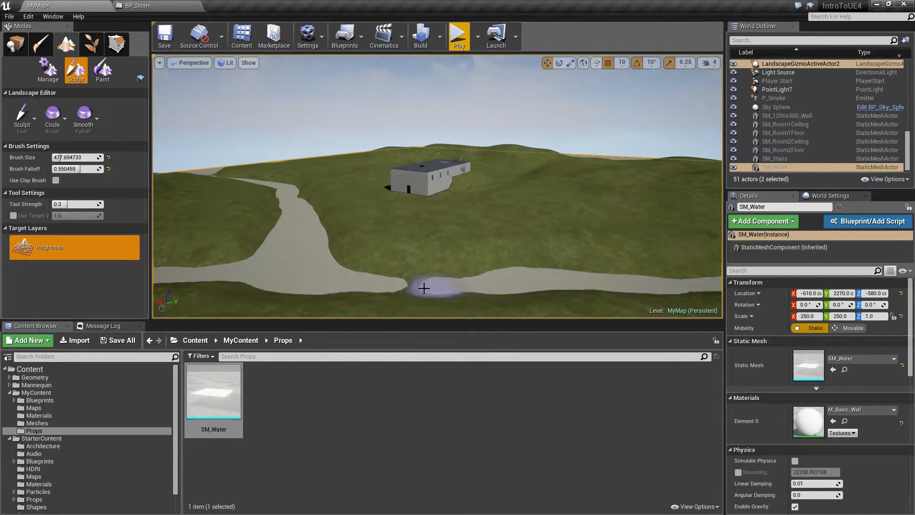
mouse_move(486, 290)
right_down()
mouse_move(453, 274)
mouse_move(448, 309)
mouse_move(429, 310)
right_up()
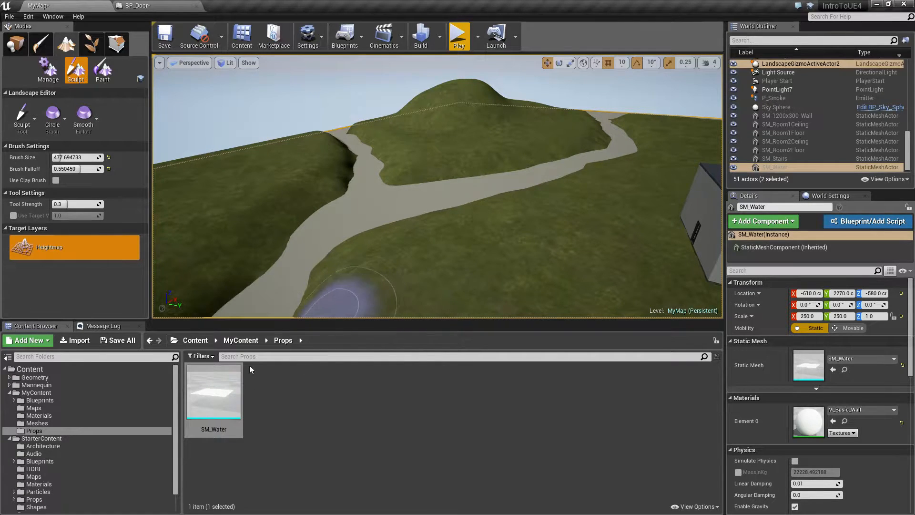
Copy the M_Water_Lake material from the StarterContent Materials folder into the MyContent Materials folder.
click(78, 482)
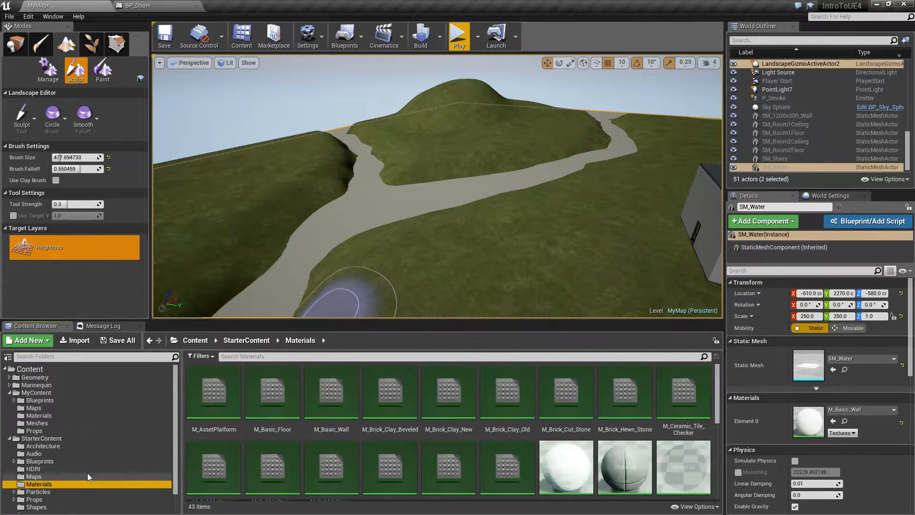
scroll(533, 448, down, 5)
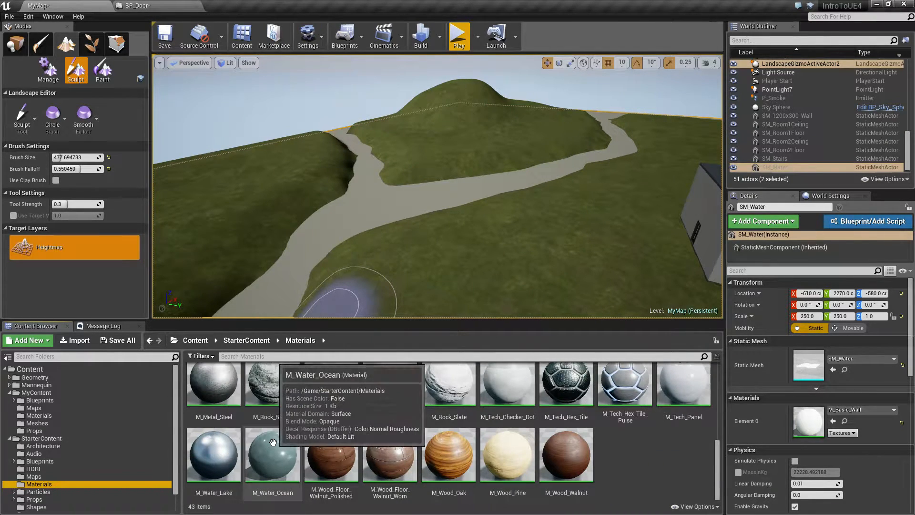
drag(213, 452, 47, 414)
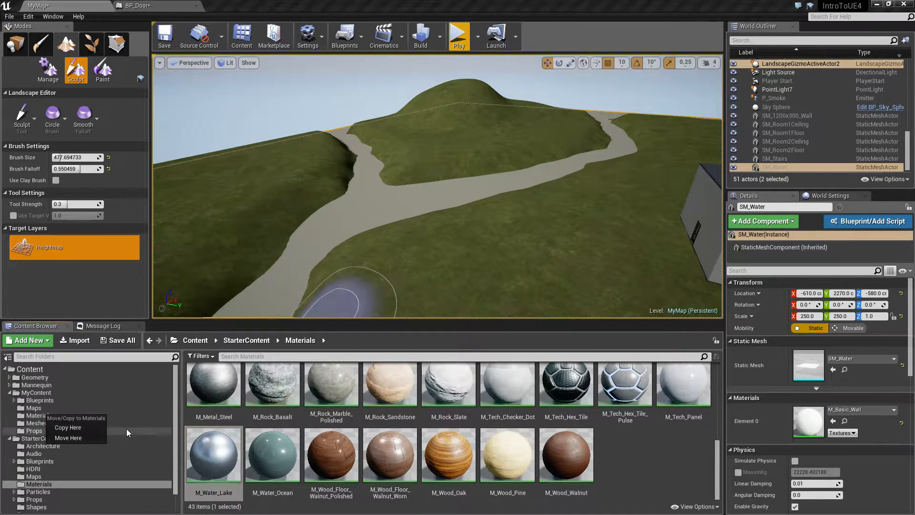
click(76, 427)
Rename the copied M_Water_Lake material in MyContent/Materials as M_River.
click(40, 415)
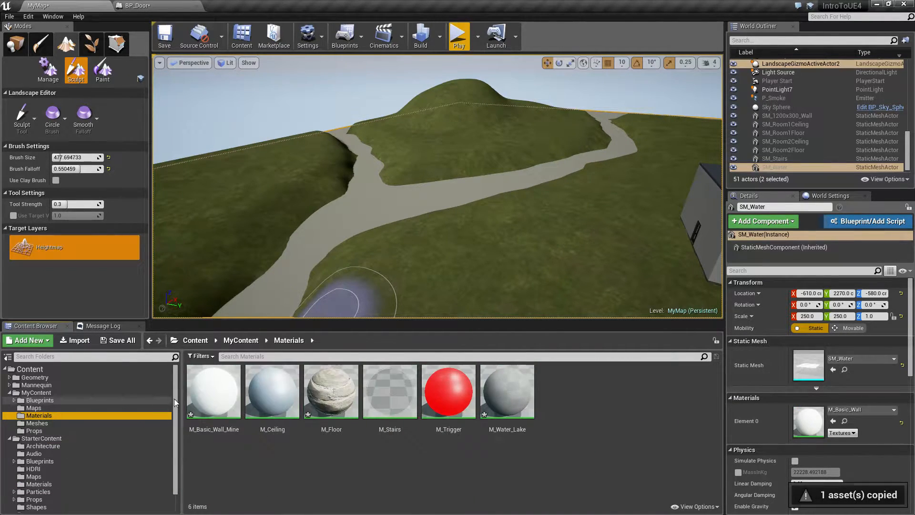
click(524, 391)
key(F2)
text(M_River)
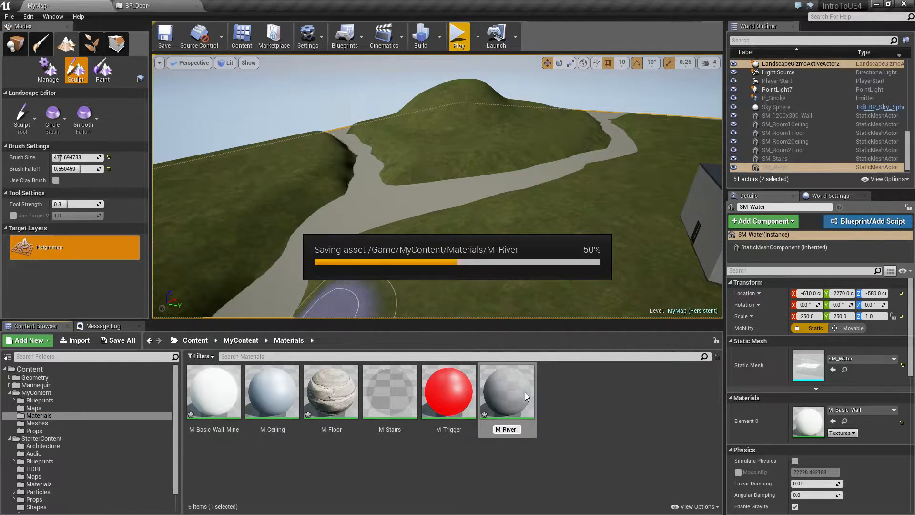
key(Return)
Apply the M_River material to the SM_Water plane and inspect the river surface.
drag(373, 397, 300, 254)
mouse_move(486, 269)
right_down()
mouse_move(229, 290)
mouse_move(183, 262)
right_up()
mouse_move(484, 274)
right_down()
mouse_move(505, 264)
mouse_move(509, 273)
mouse_move(457, 303)
mouse_move(538, 289)
mouse_move(636, 307)
mouse_move(484, 255)
mouse_move(372, 244)
mouse_move(350, 245)
mouse_move(310, 281)
mouse_move(267, 291)
right_up()
mouse_move(473, 231)
right_down()
mouse_move(453, 188)
mouse_move(410, 257)
mouse_move(367, 262)
mouse_move(343, 245)
mouse_move(462, 269)
right_up()
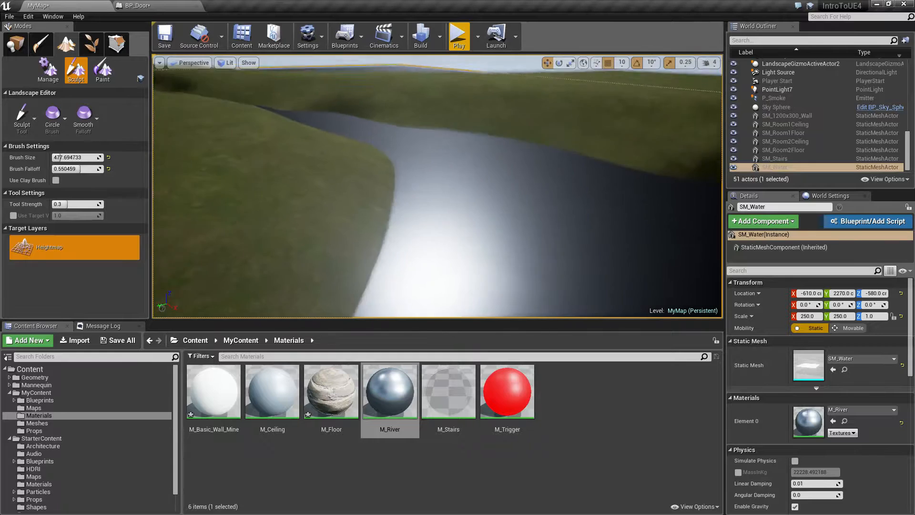
Open the M_River material graph and disconnect the constant 1 from the Metallic input.
click(376, 398)
double_click(376, 399)
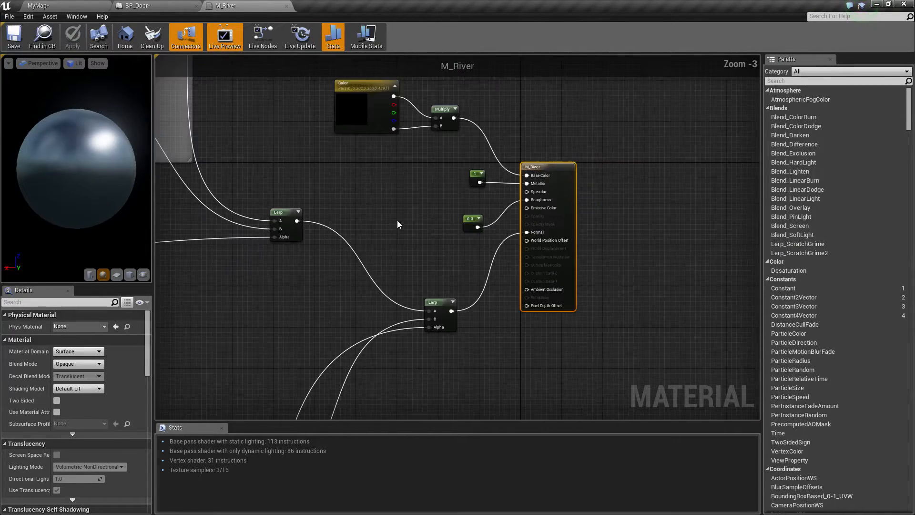
scroll(397, 220, down, 2)
right_drag(308, 292, 397, 300)
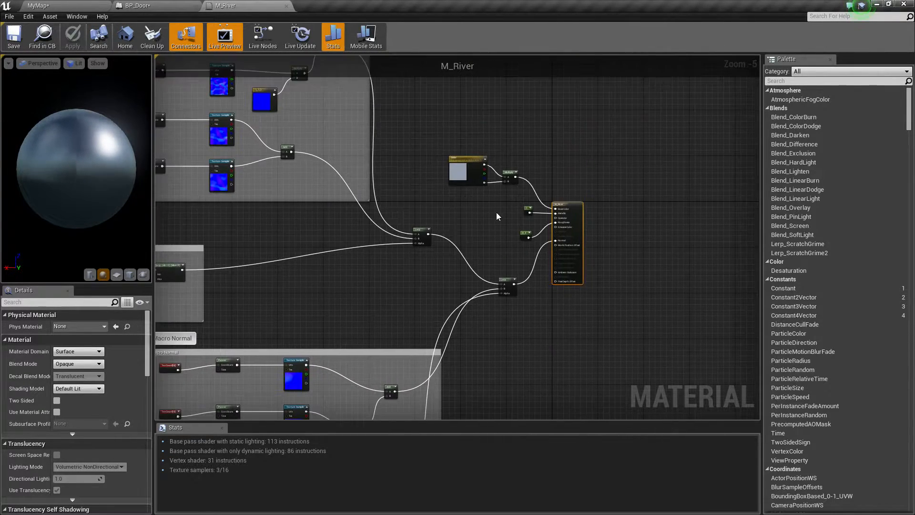
scroll(495, 212, up, 5)
right_drag(516, 245, 380, 244)
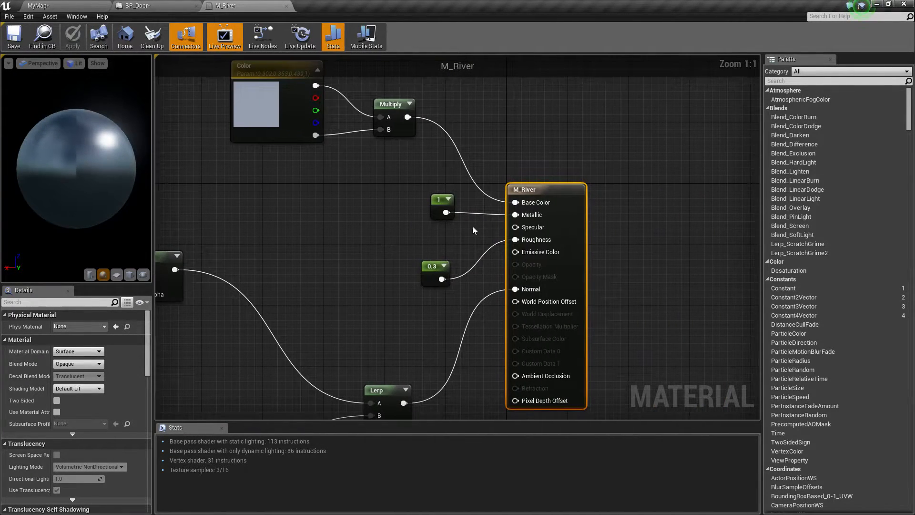
click(445, 213)
alt+click(445, 212)
right_drag(468, 249, 451, 217)
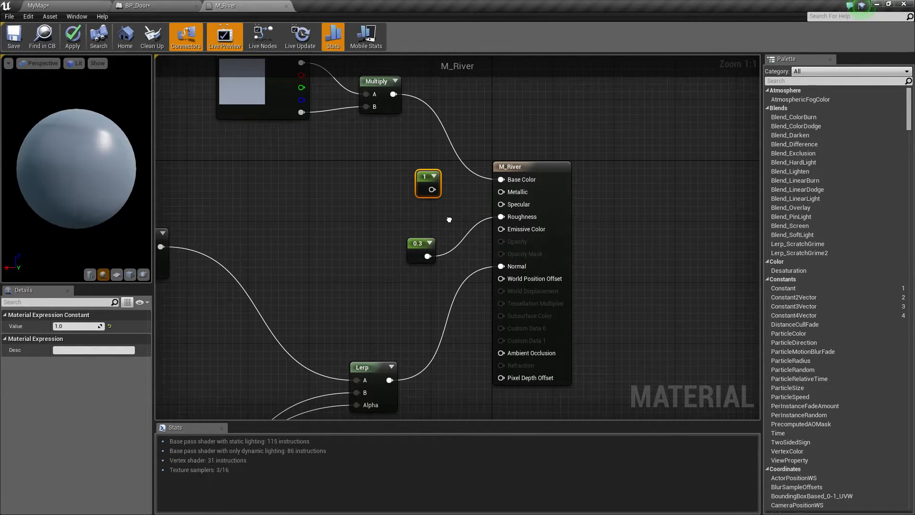
Apply the M_River material change and check the river's appearance in the level.
click(72, 36)
click(65, 4)
mouse_move(439, 208)
right_down()
mouse_move(427, 208)
mouse_move(480, 232)
mouse_move(482, 218)
mouse_move(464, 220)
right_up()
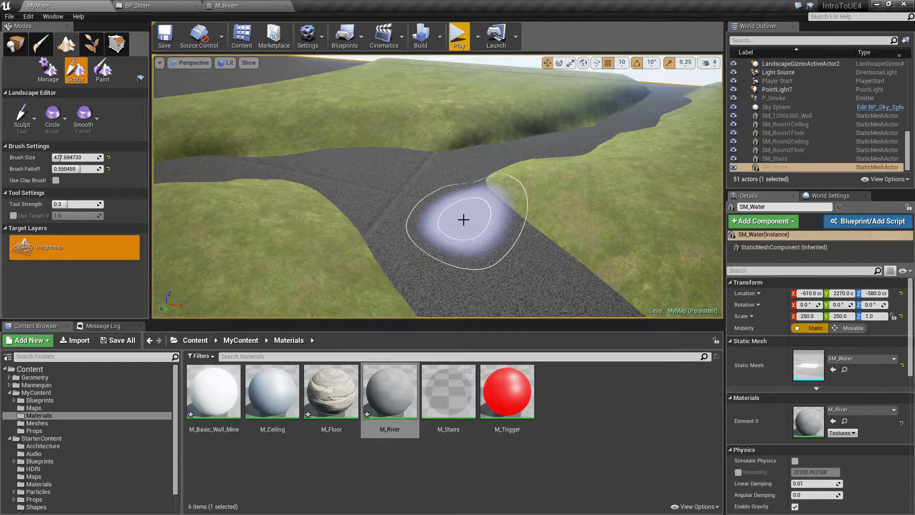
mouse_move(453, 181)
right_down()
mouse_move(493, 176)
mouse_move(436, 193)
mouse_move(410, 165)
mouse_move(462, 175)
right_up()
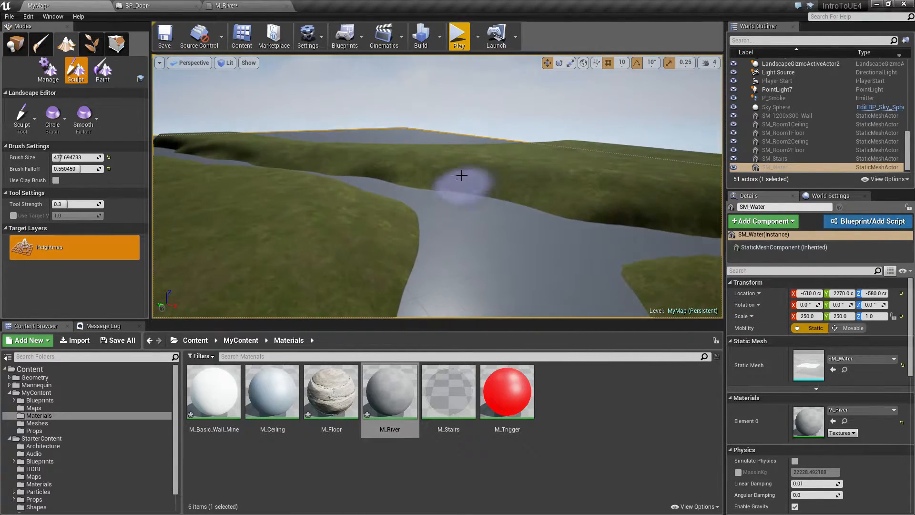
Set M_River's blend mode to Translucent and move the 0.3 constant node up closer to the 1 constant.
click(226, 5)
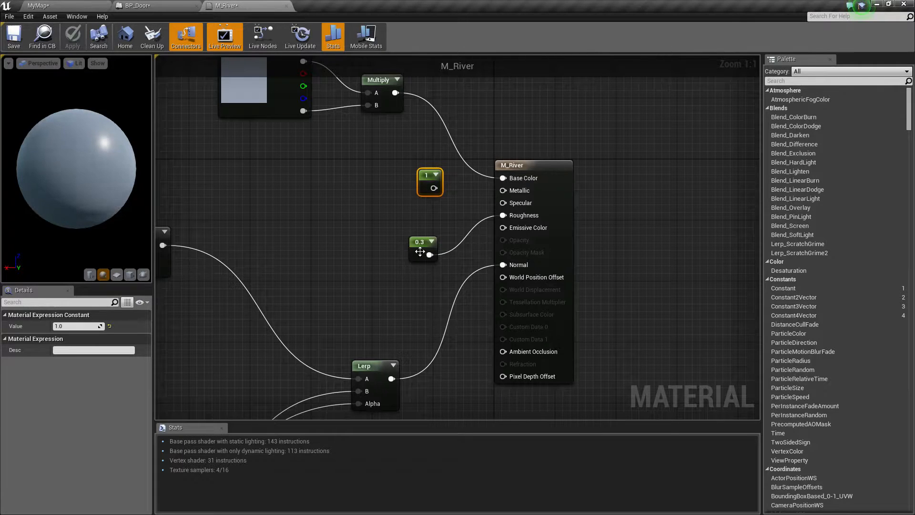
click(529, 166)
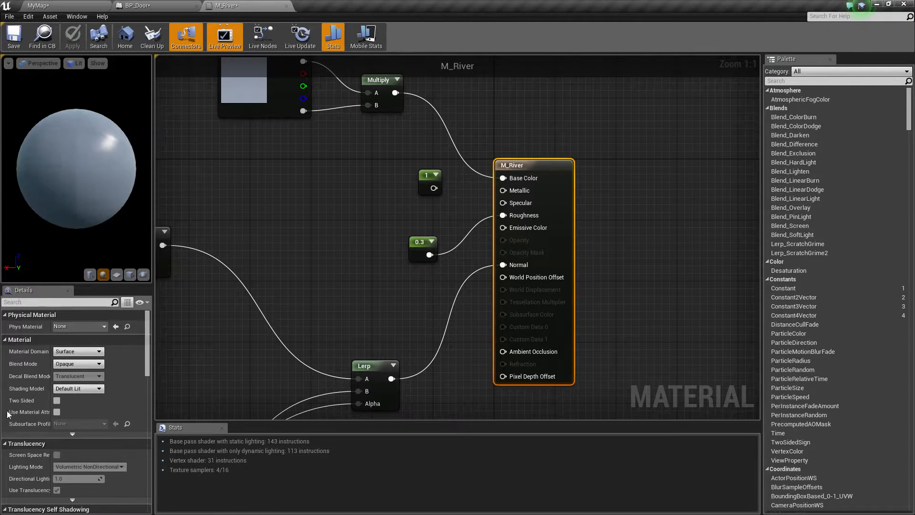
click(72, 364)
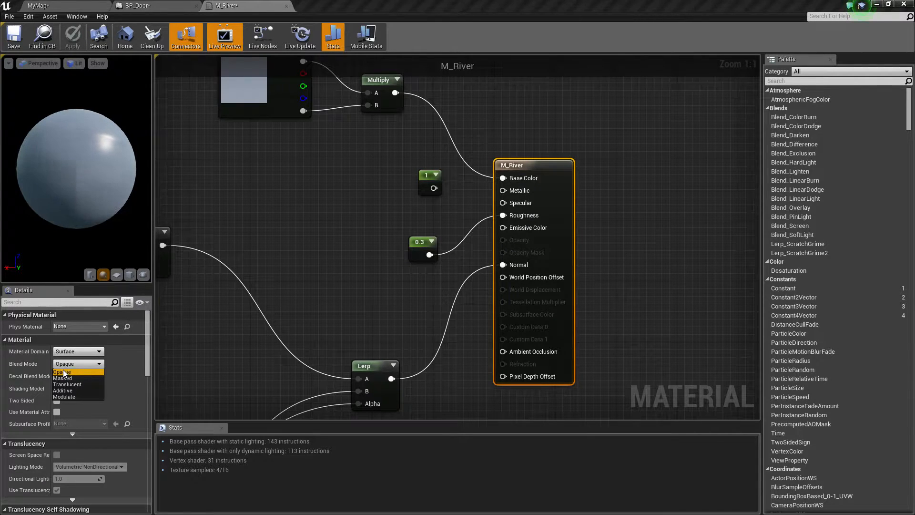
click(70, 384)
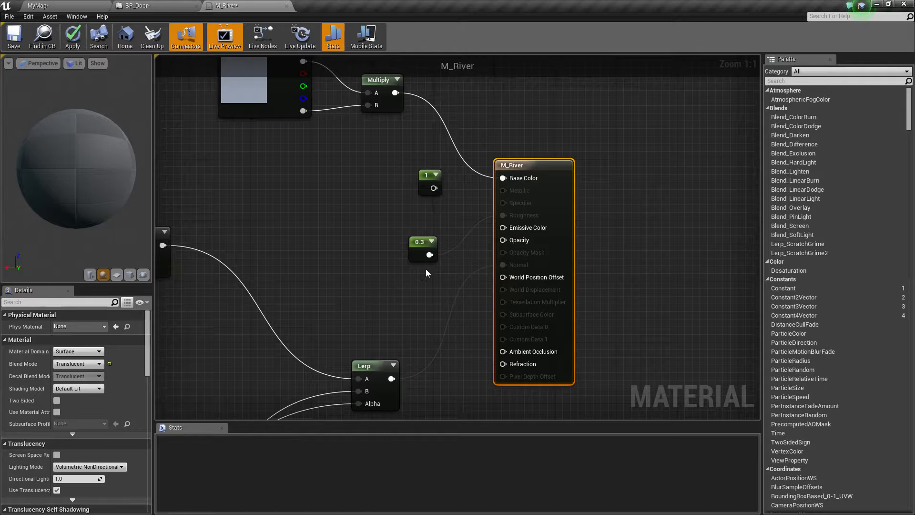
drag(420, 242, 420, 219)
right_drag(424, 263, 435, 255)
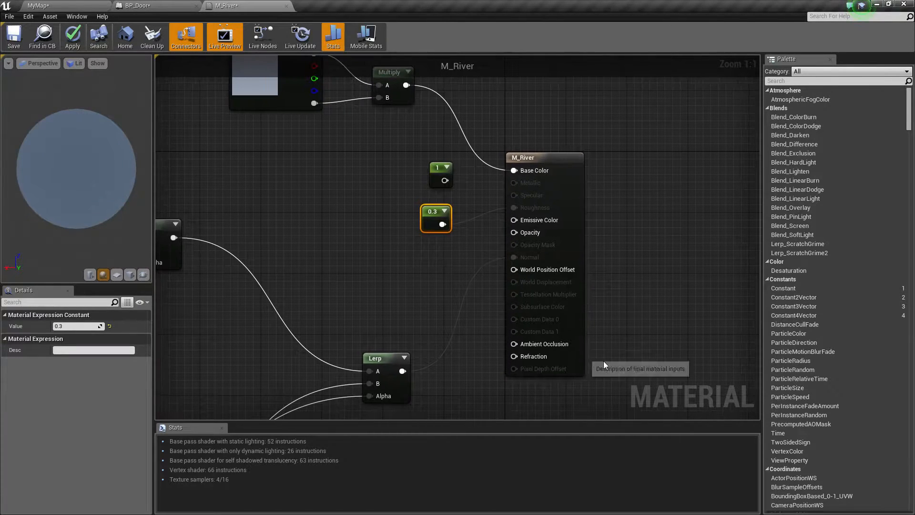
Set M_River's translucency lighting mode to Surface TranslucencyVolume and apply the material.
click(524, 158)
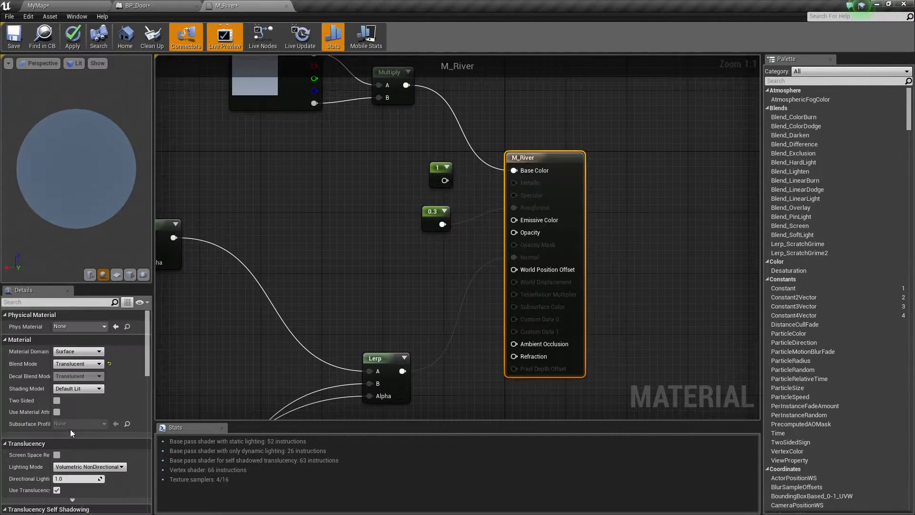
click(73, 468)
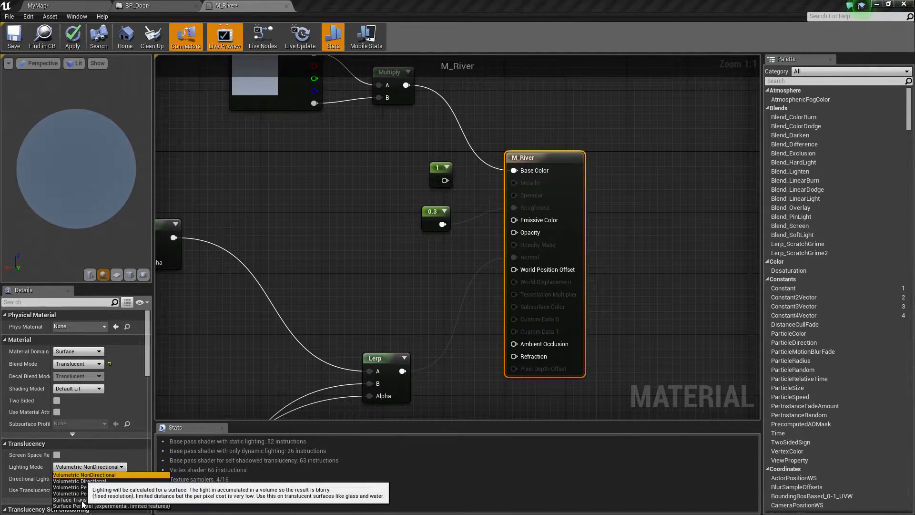
click(113, 499)
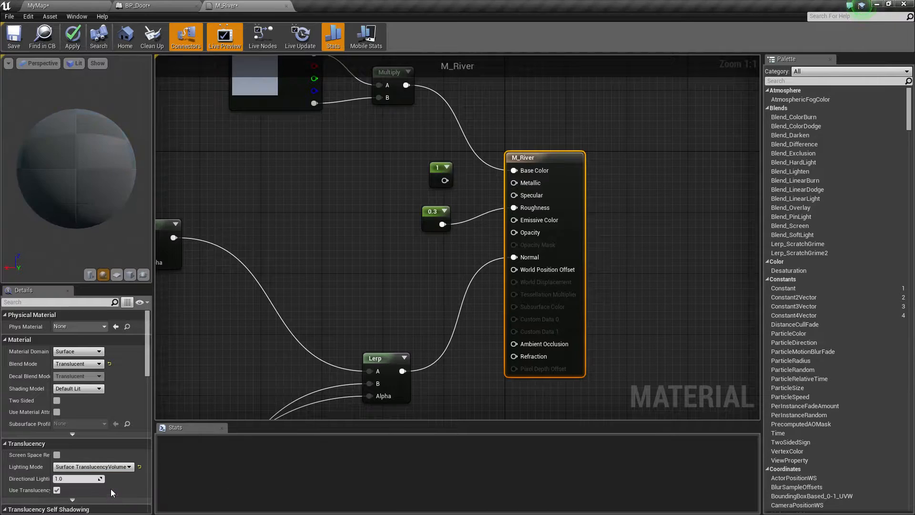
click(76, 41)
right_drag(313, 260, 285, 243)
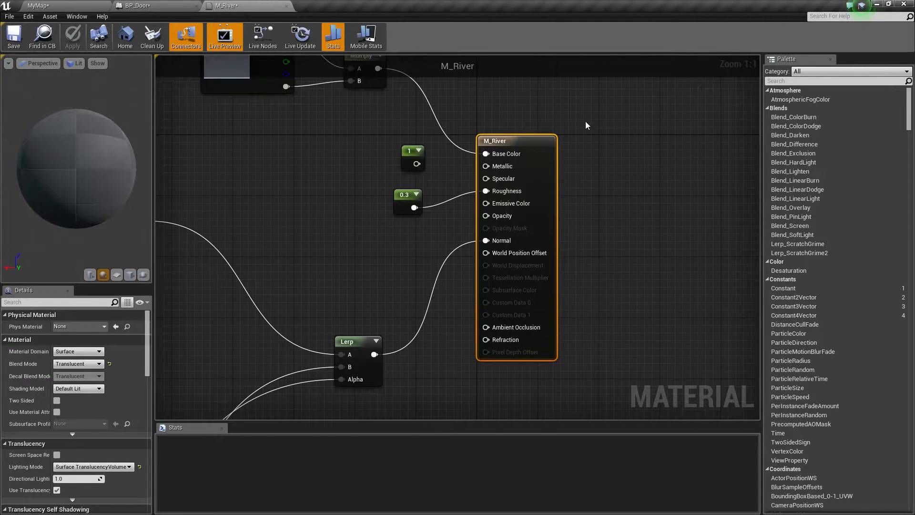
Review M_River's blend mode and lighting mode options, and inspect the river in the level.
click(78, 365)
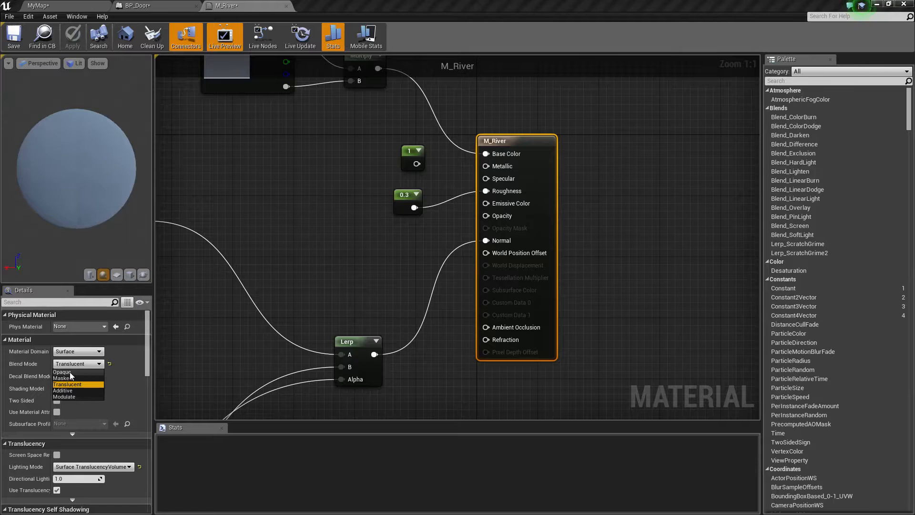
click(190, 382)
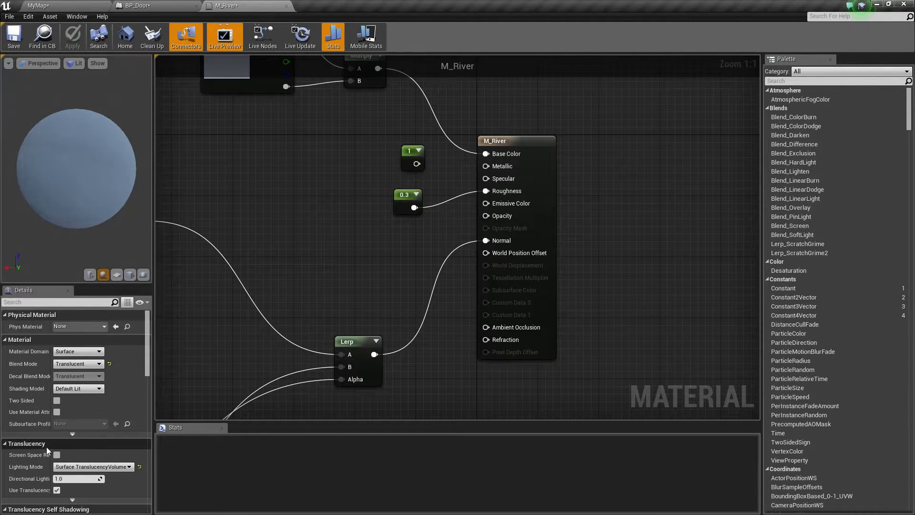
click(88, 466)
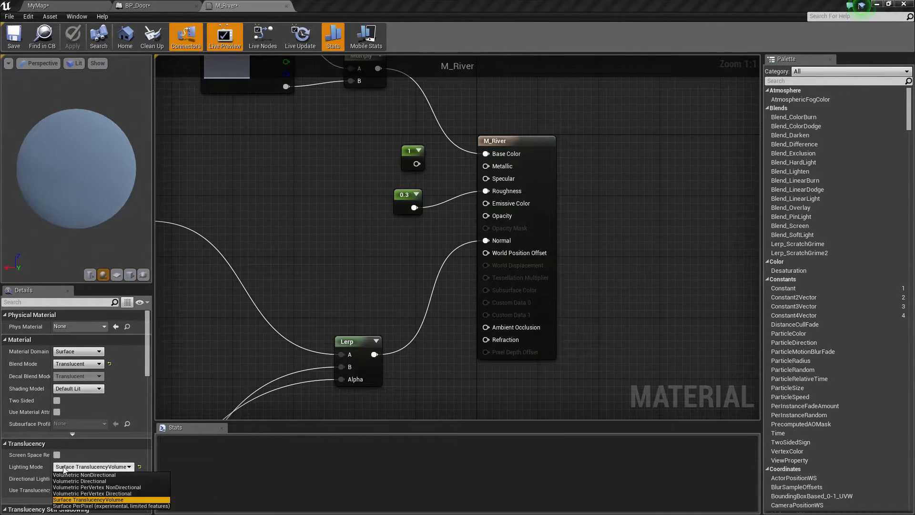
click(121, 500)
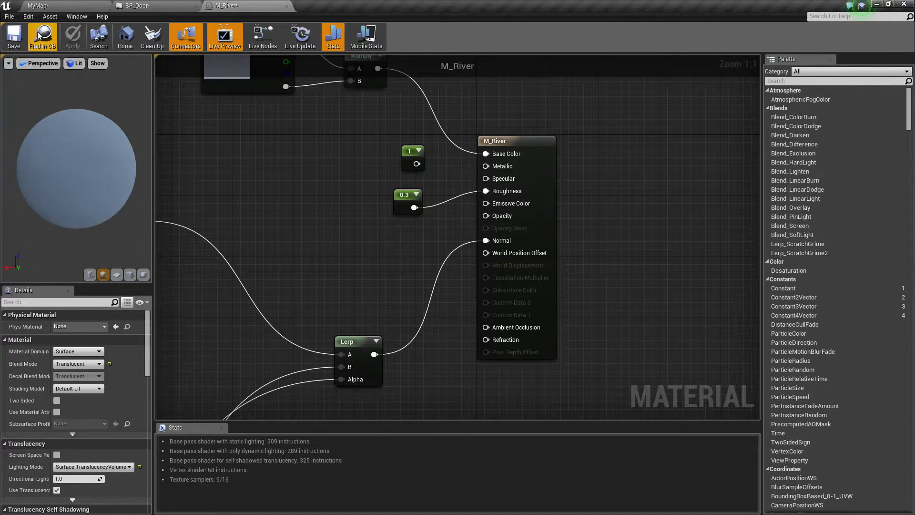
click(79, 4)
mouse_move(433, 227)
right_down()
mouse_move(453, 229)
mouse_move(457, 266)
mouse_move(438, 295)
mouse_move(477, 286)
mouse_move(481, 214)
mouse_move(453, 214)
mouse_move(434, 234)
mouse_move(490, 253)
mouse_move(543, 229)
mouse_move(491, 226)
mouse_move(505, 185)
mouse_move(490, 181)
mouse_move(430, 214)
right_up()
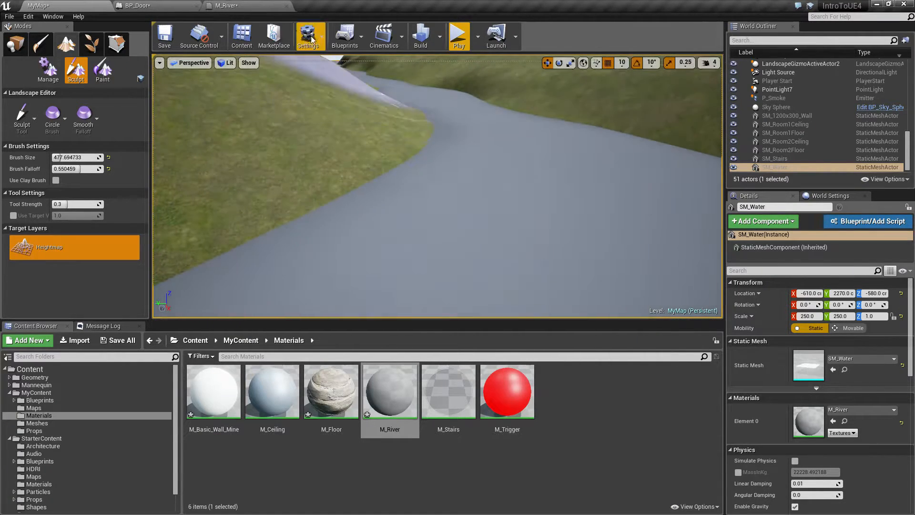
Add a constant of 0.4 to the M_River graph, connect it to Opacity, and apply the material.
click(226, 5)
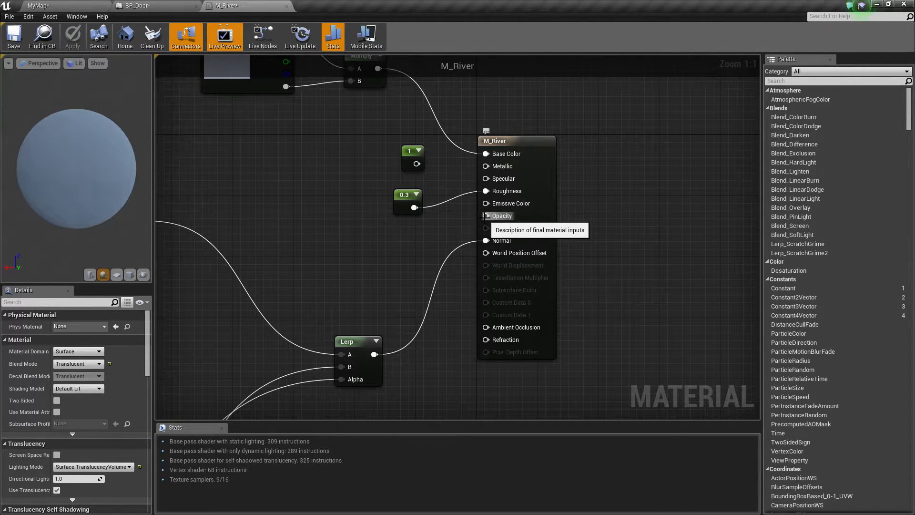
click(386, 244)
drag(394, 246, 421, 245)
drag(496, 215, 495, 213)
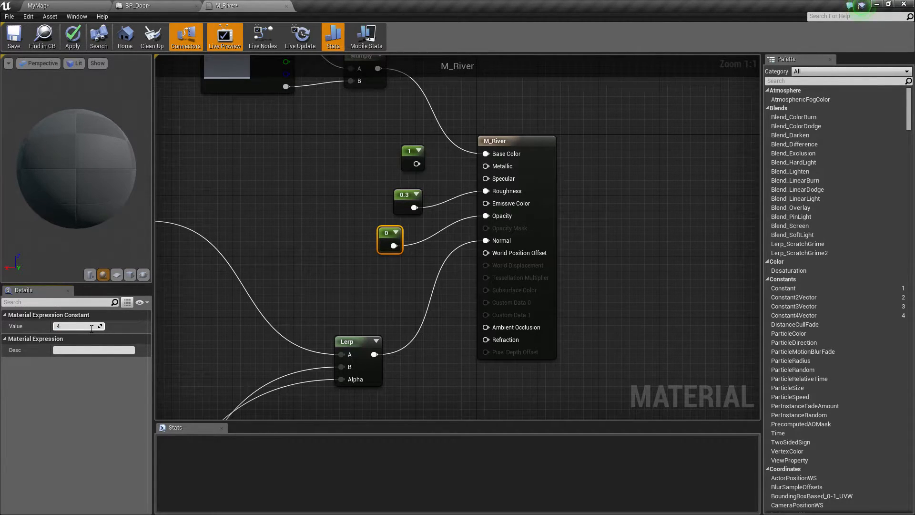
click(70, 43)
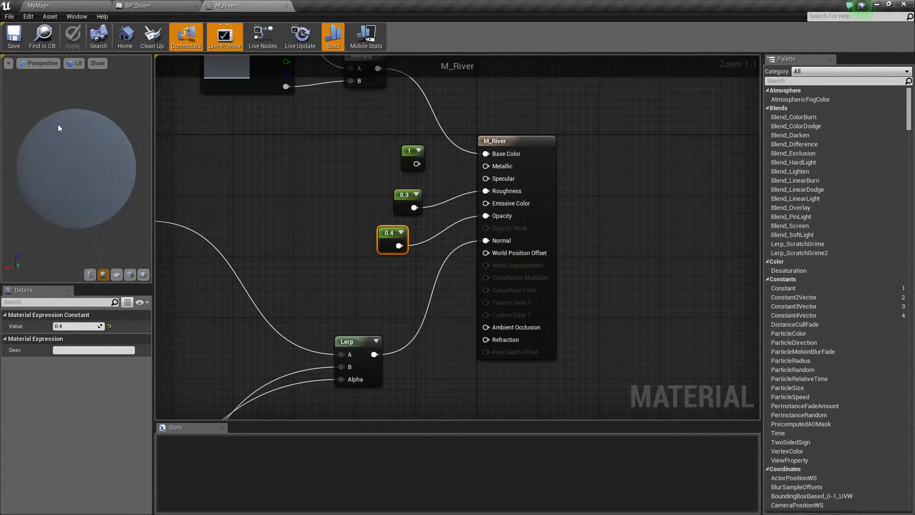
Return to the level, switch from landscape sculpting to Place mode, and look along the river.
click(44, 6)
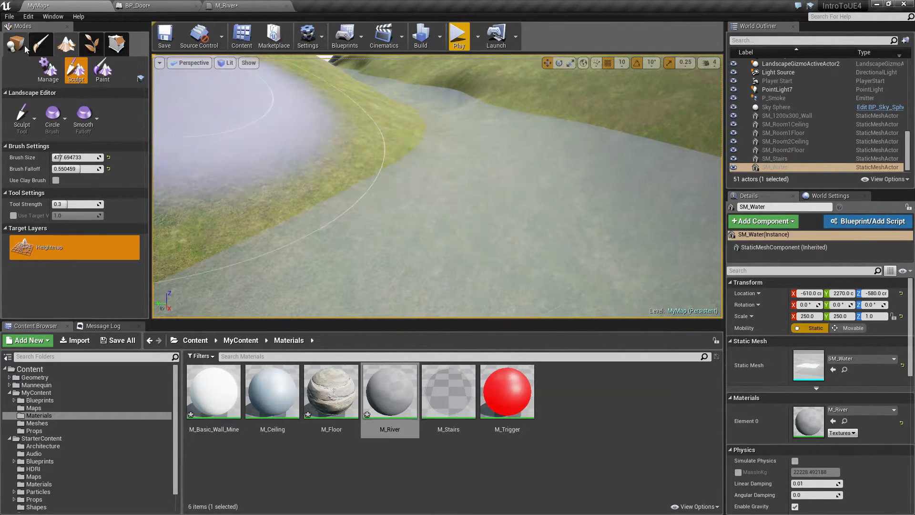
click(18, 45)
right_drag(511, 262, 372, 272)
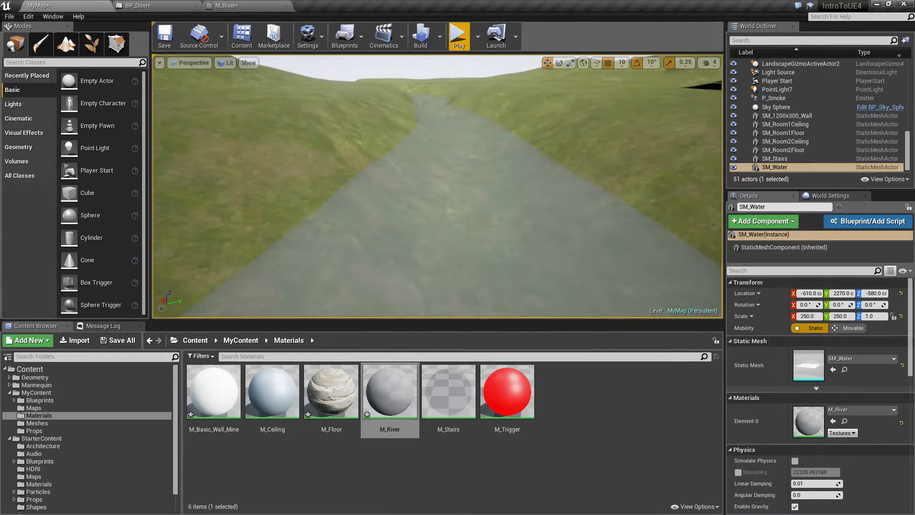
Play the level and run the character through the building and outside along the river to examine the translucent water.
click(457, 35)
key(w)
key(w)
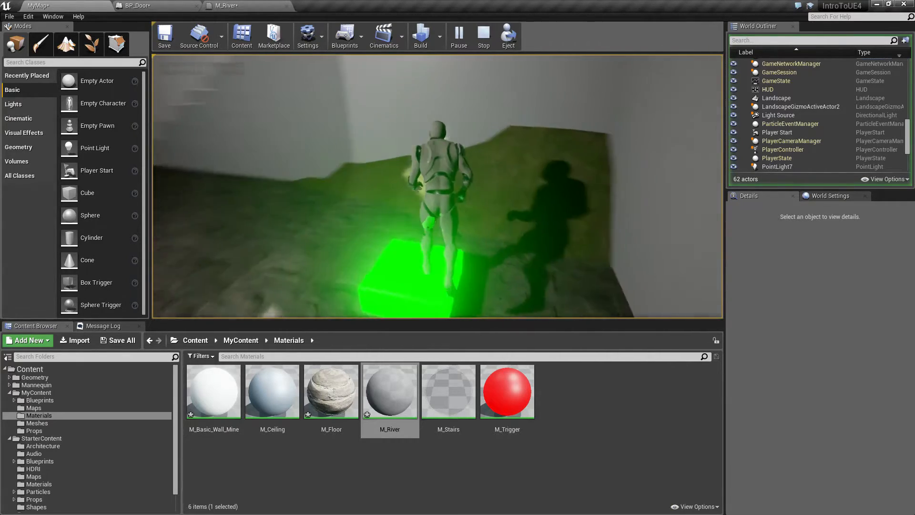
key(w)
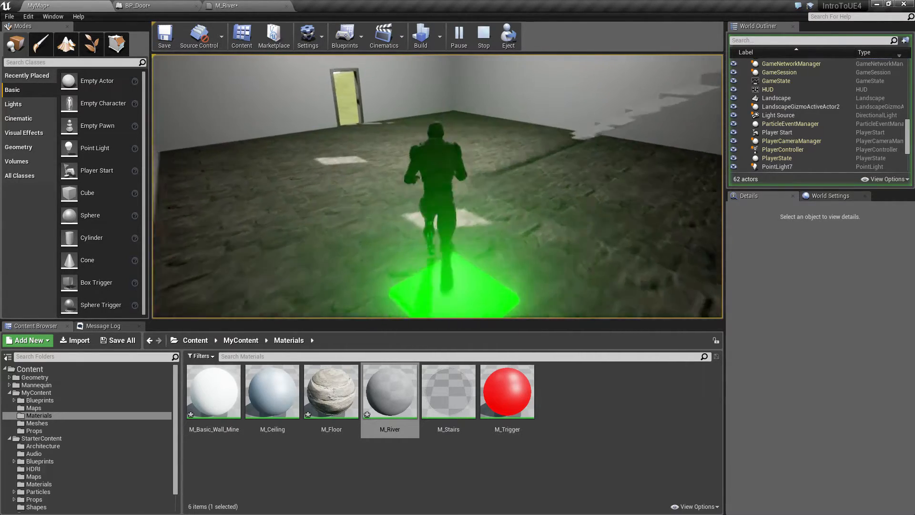
key(w)
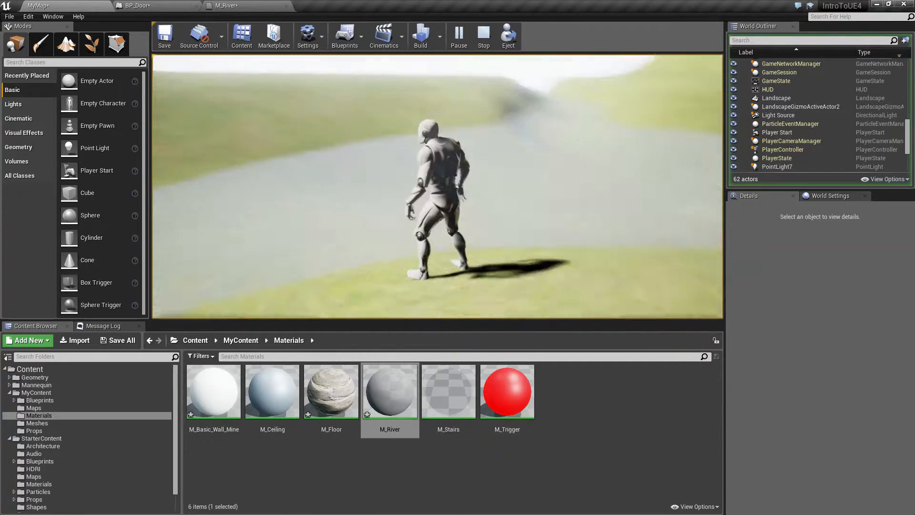
key(w)
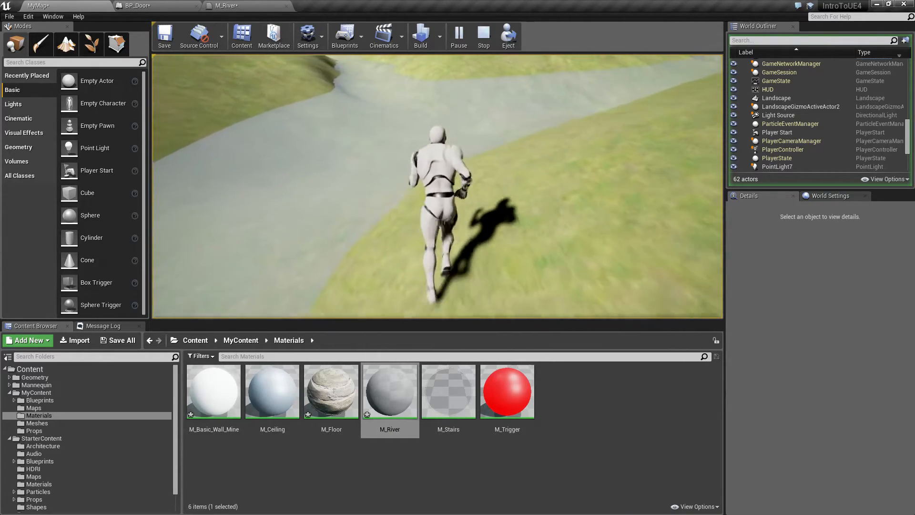
Run the character along the riverbank and onto the water to check how the surface behaves, and stop playing.
key(a)
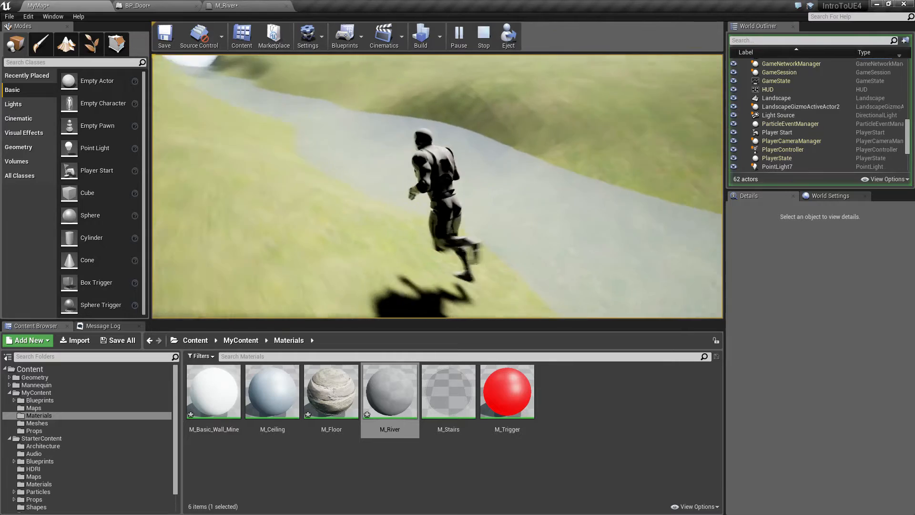
key(d)
key(a)
key(a)
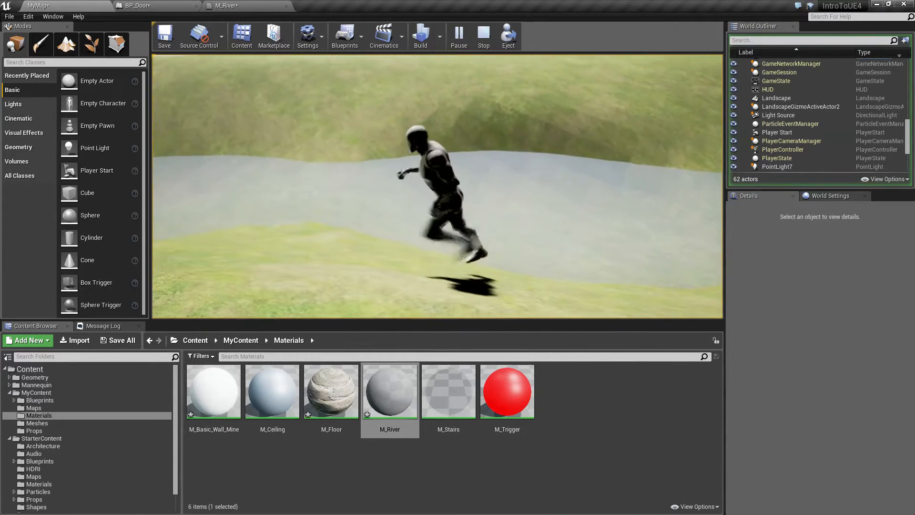
key(a)
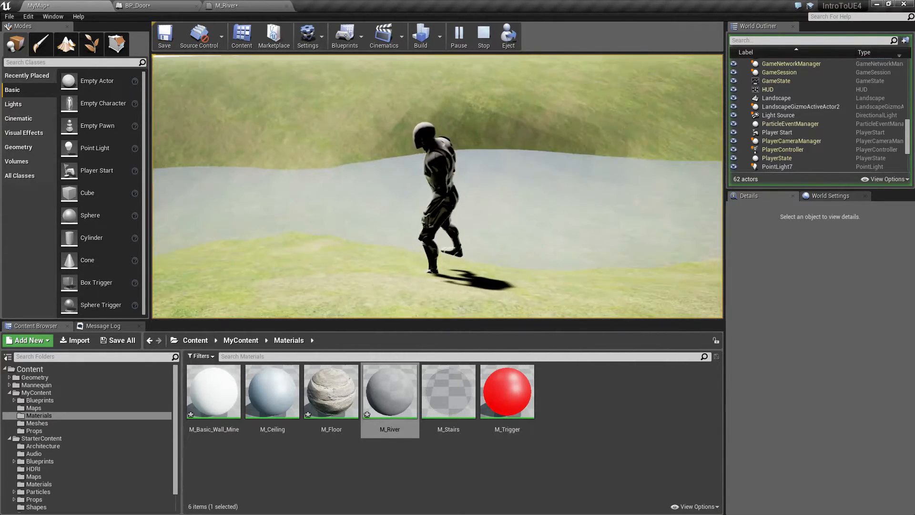
key(w)
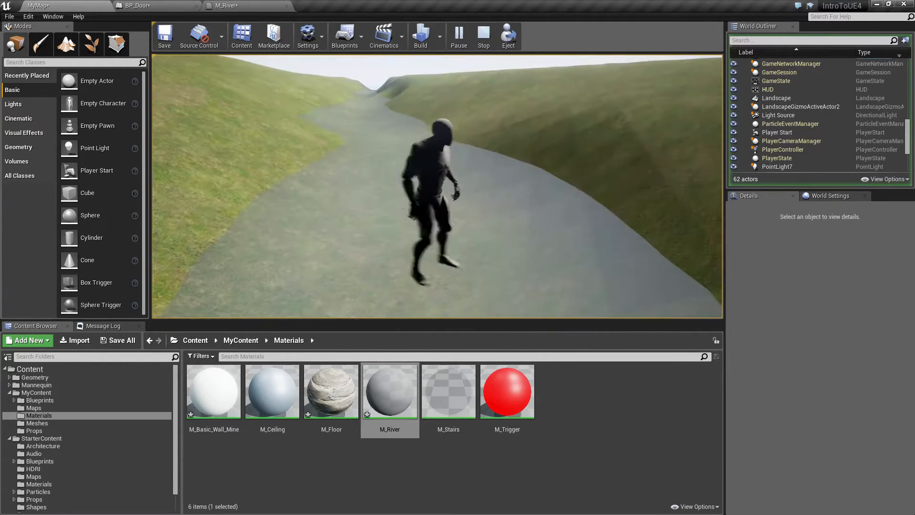
key(w)
key(a)
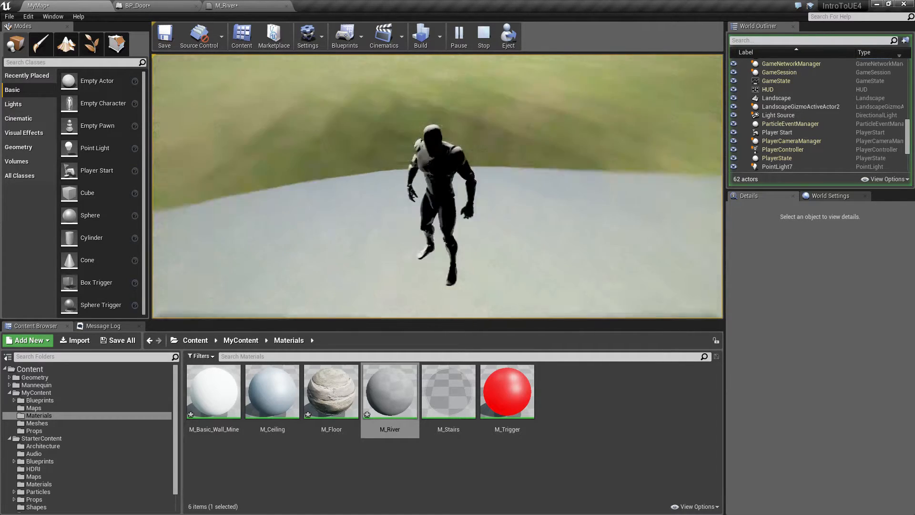
key(s)
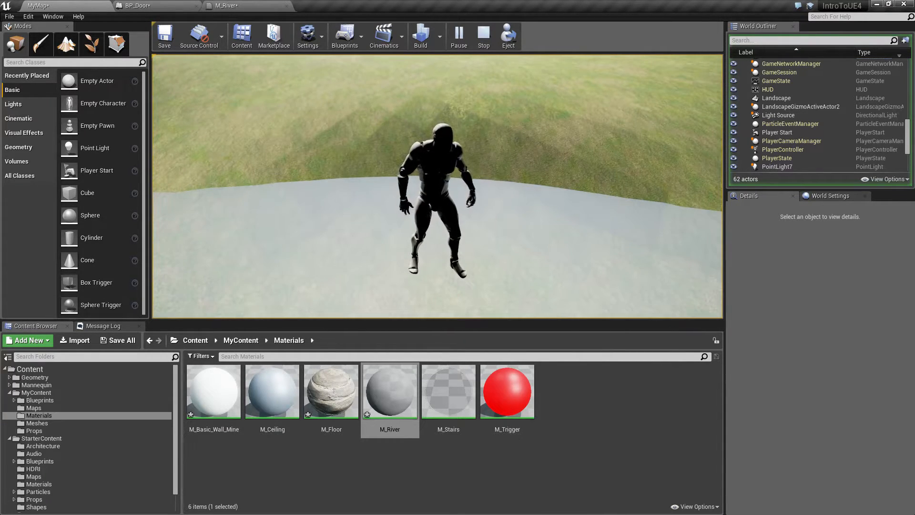
key(Escape)
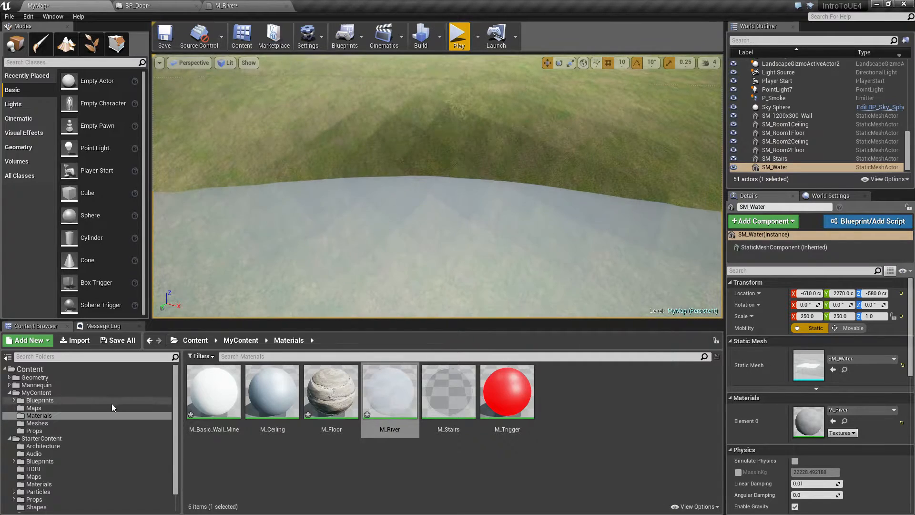
Open SM_Water from the Props folder, display and remove its collision, save the mesh, and return to the level.
click(43, 431)
double_click(237, 396)
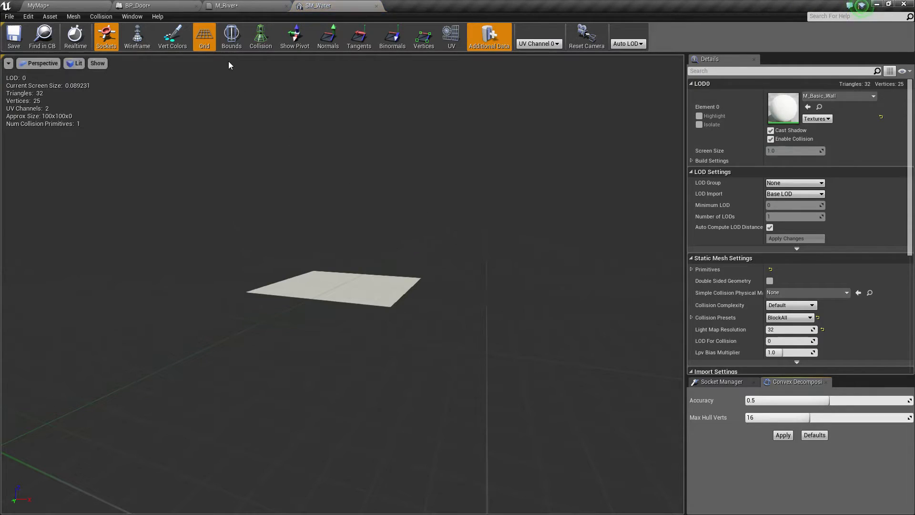
click(265, 41)
drag(375, 184, 355, 127)
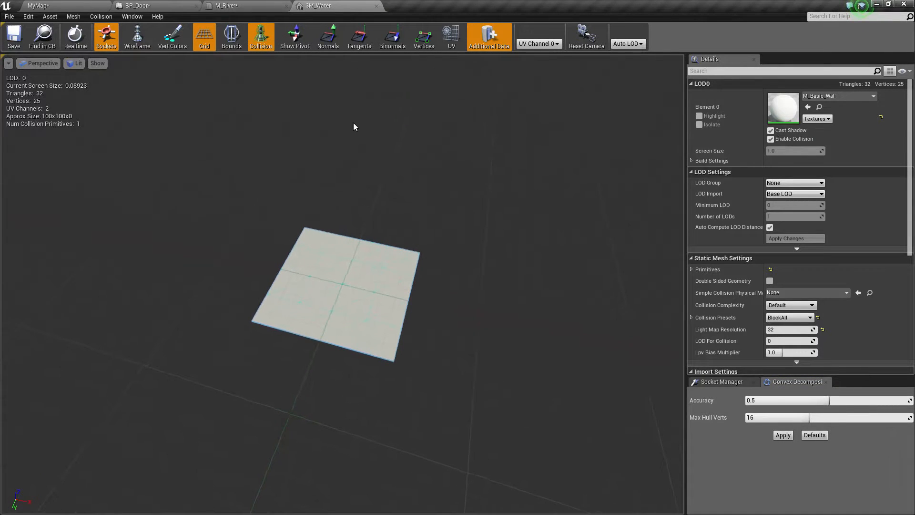
click(101, 16)
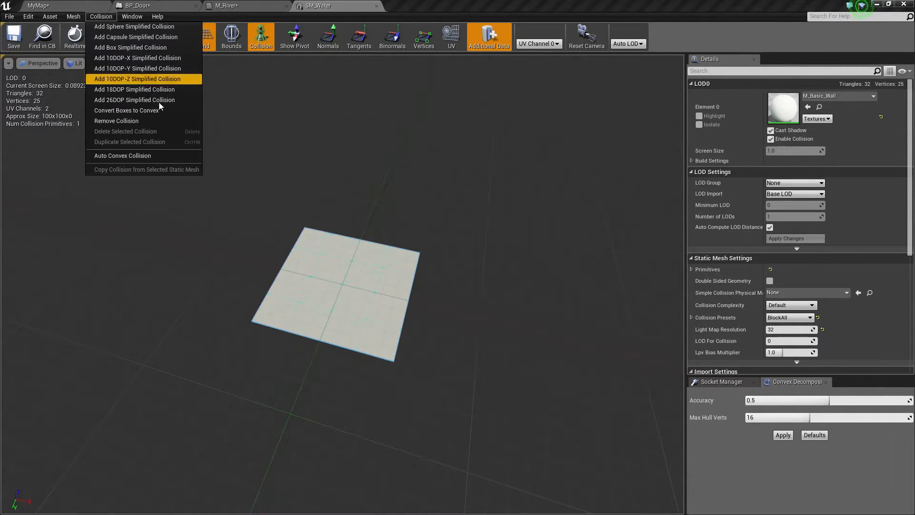
click(141, 121)
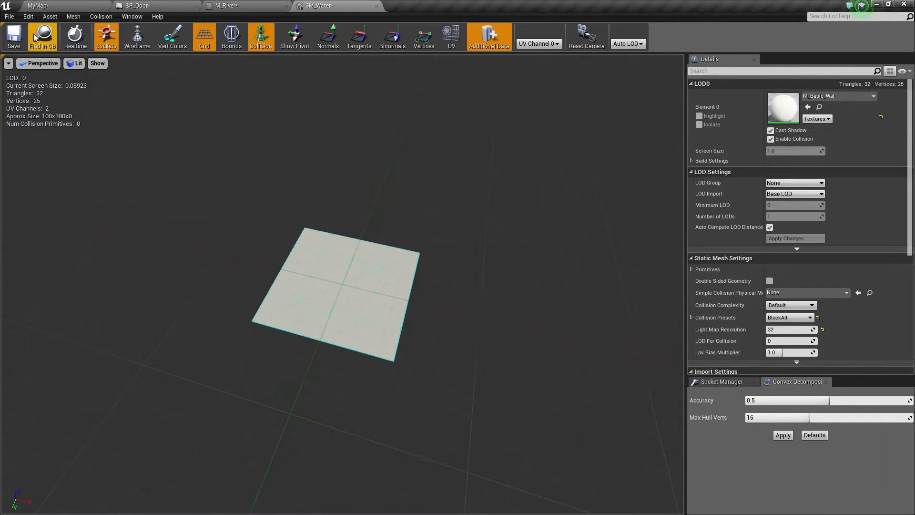
click(52, 5)
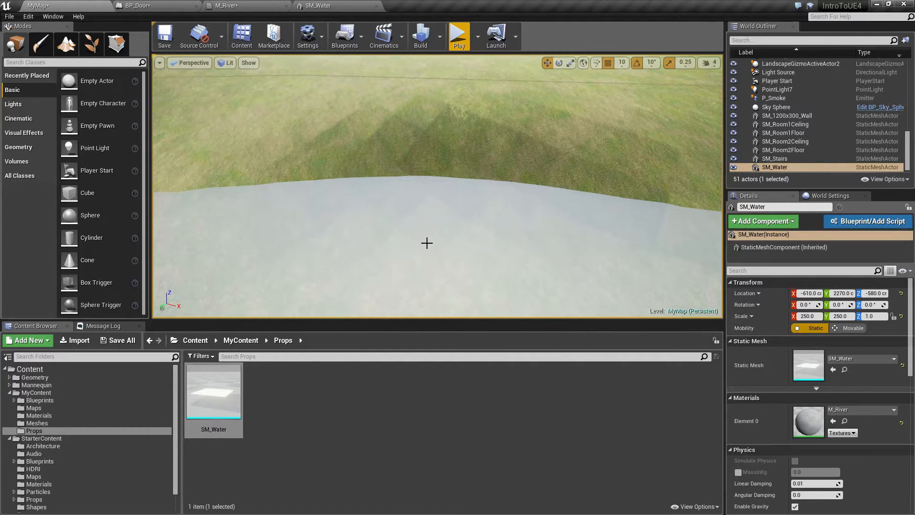
Examine the New Landscape settings in landscape mode, trying a section size of 255x255 quads, and switch to the Selection tool.
right_drag(469, 252, 312, 191)
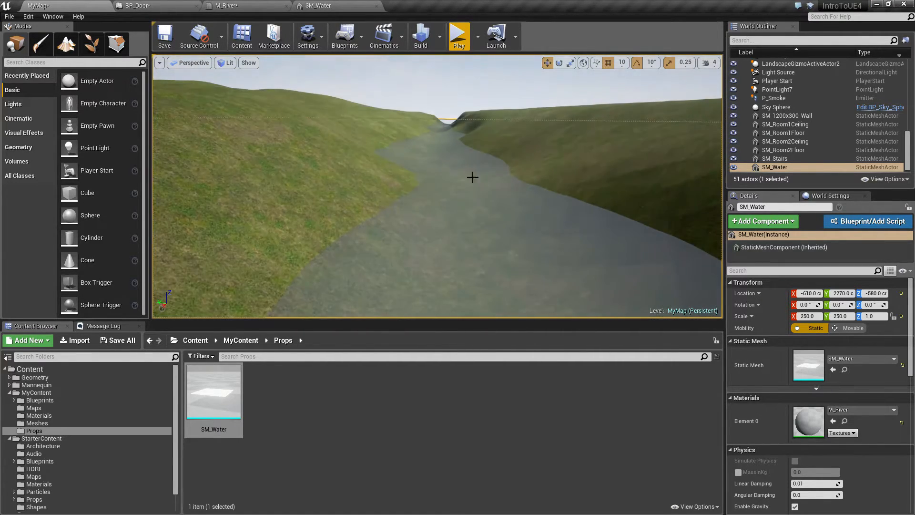
right_drag(469, 216, 673, 239)
right_drag(456, 200, 476, 193)
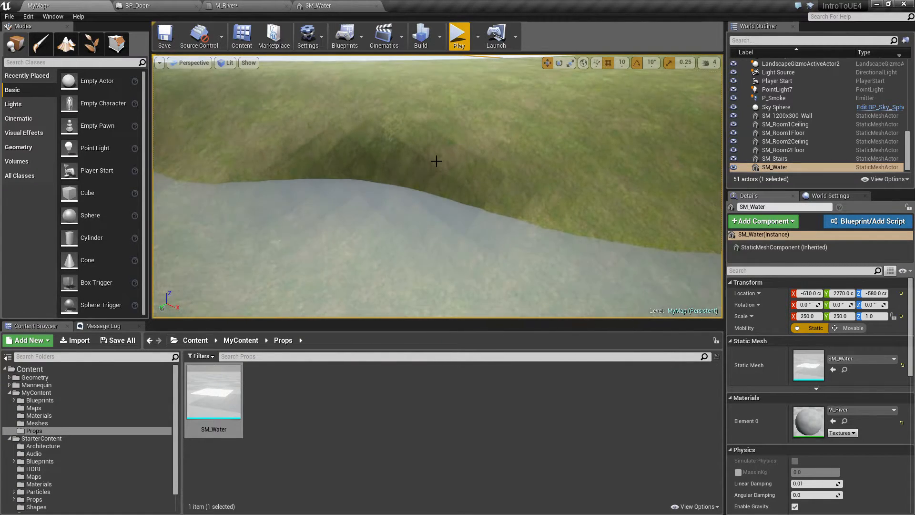
click(66, 43)
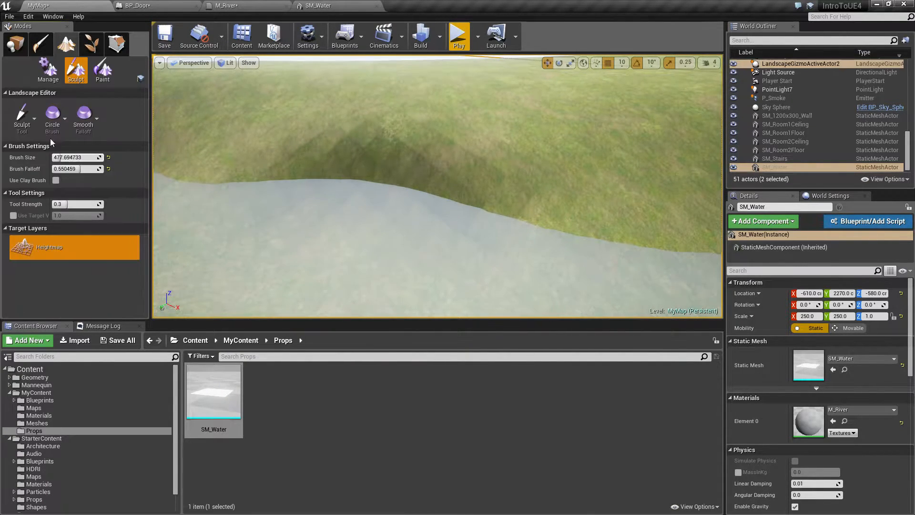
click(24, 117)
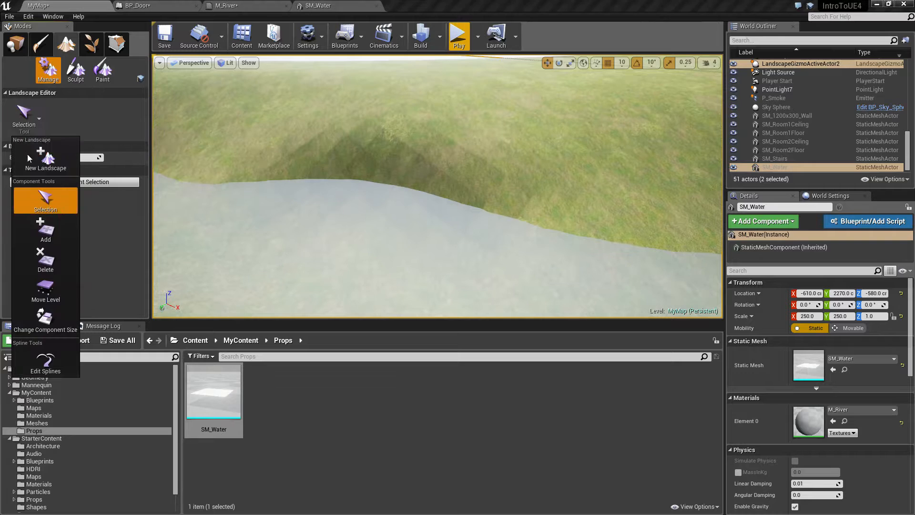
click(52, 161)
scroll(76, 238, down, 2)
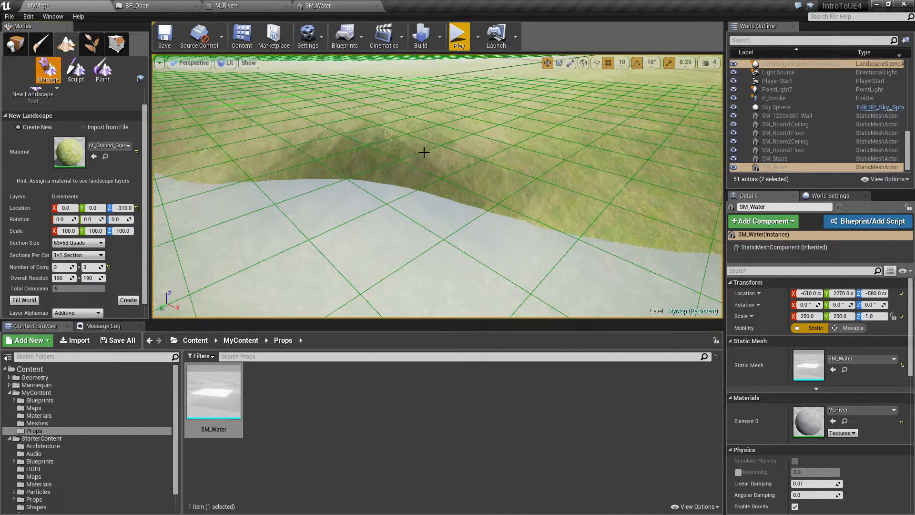
click(79, 242)
click(71, 304)
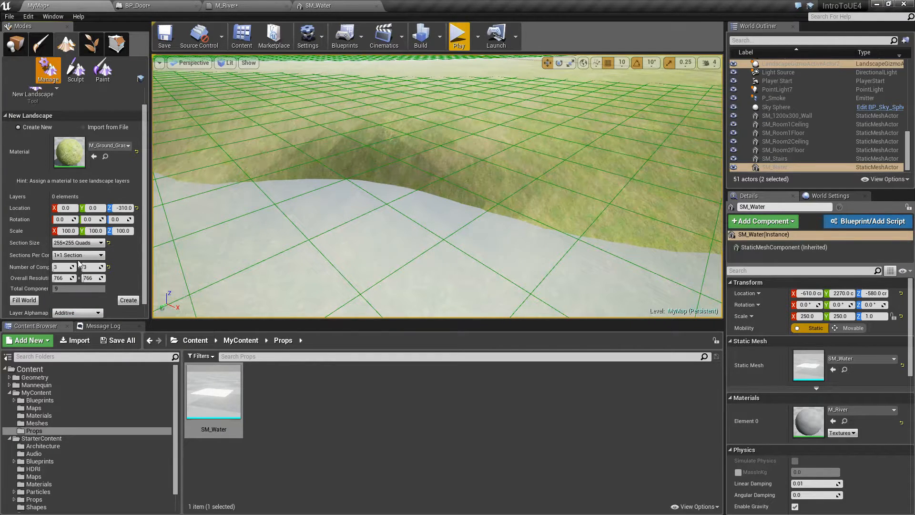
click(73, 244)
click(72, 243)
click(55, 97)
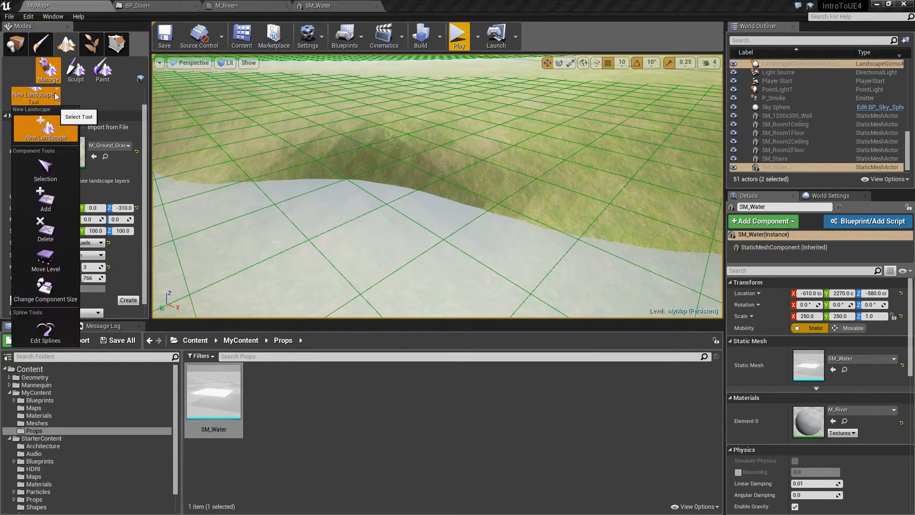
click(43, 159)
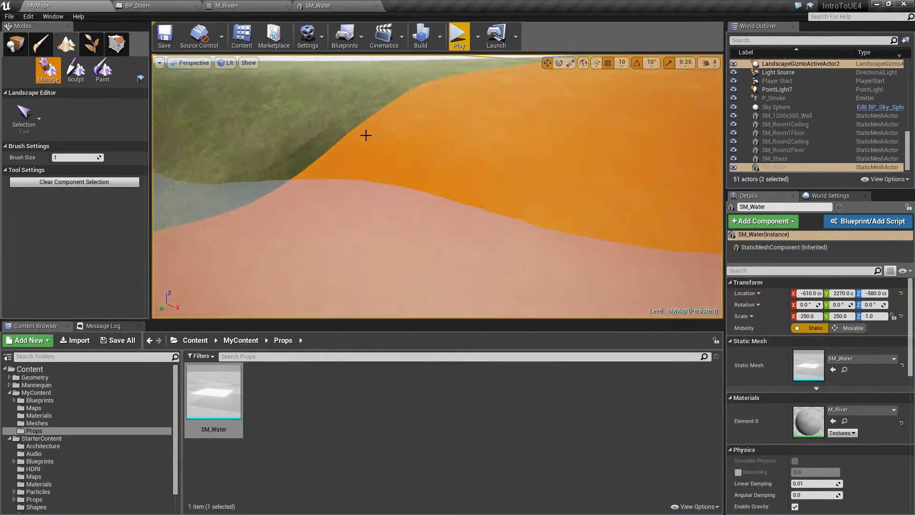
Smooth the jagged banks and slopes along the river channel with the landscape Smooth tool.
click(76, 69)
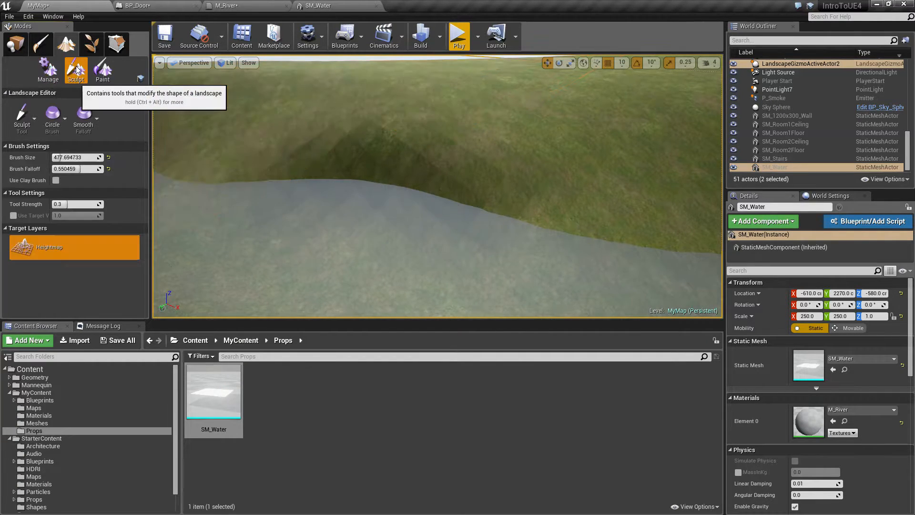
click(24, 113)
click(57, 186)
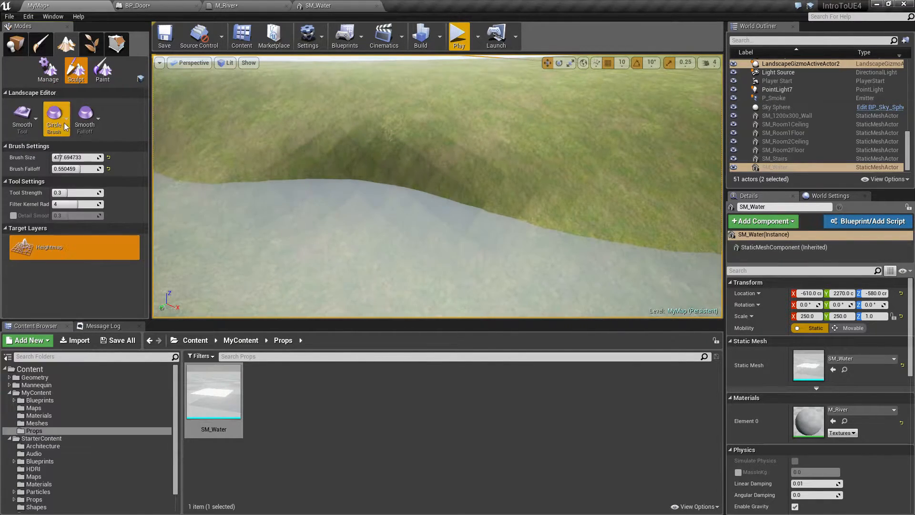
mouse_move(453, 140)
mouse_down()
mouse_move(496, 164)
mouse_move(257, 157)
mouse_move(515, 206)
mouse_up()
mouse_move(514, 206)
right_down()
mouse_move(486, 205)
mouse_move(429, 162)
mouse_move(420, 138)
mouse_move(491, 167)
mouse_move(486, 196)
right_up()
mouse_move(505, 205)
mouse_down()
mouse_move(582, 253)
mouse_move(435, 190)
mouse_up()
right_drag(434, 190, 419, 153)
mouse_move(419, 157)
mouse_down()
mouse_move(223, 158)
mouse_move(496, 179)
mouse_up()
mouse_move(496, 179)
right_down()
mouse_move(553, 153)
mouse_move(520, 162)
right_up()
mouse_move(520, 181)
mouse_down()
mouse_move(431, 183)
mouse_move(248, 213)
mouse_move(470, 269)
mouse_up()
right_drag(470, 270, 471, 238)
mouse_move(472, 262)
mouse_down()
mouse_move(363, 226)
mouse_move(285, 254)
mouse_up()
mouse_move(285, 255)
right_down()
mouse_move(324, 204)
mouse_move(372, 281)
right_up()
mouse_move(433, 266)
mouse_down()
mouse_move(339, 205)
mouse_move(458, 186)
mouse_move(430, 203)
mouse_move(643, 230)
mouse_up()
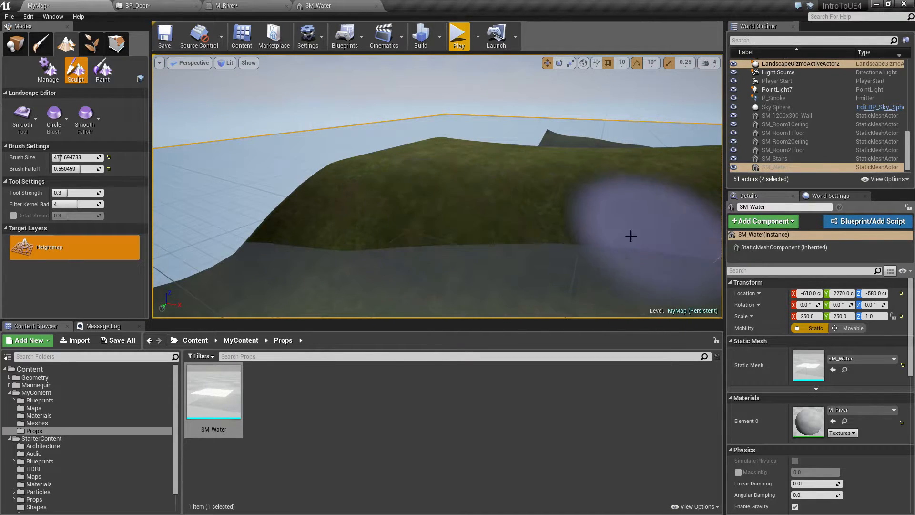
right_drag(643, 230, 643, 286)
mouse_move(537, 203)
mouse_down()
mouse_move(655, 112)
mouse_move(241, 173)
mouse_up()
right_drag(252, 190, 329, 147)
drag(259, 198, 543, 135)
mouse_move(543, 135)
right_down()
mouse_move(581, 138)
mouse_move(581, 91)
mouse_move(548, 93)
mouse_move(591, 129)
mouse_move(624, 214)
mouse_move(667, 138)
mouse_move(643, 115)
mouse_move(572, 181)
mouse_move(539, 189)
mouse_move(567, 191)
right_up()
mouse_move(567, 191)
mouse_down()
mouse_move(405, 210)
mouse_move(482, 205)
mouse_move(588, 159)
mouse_up()
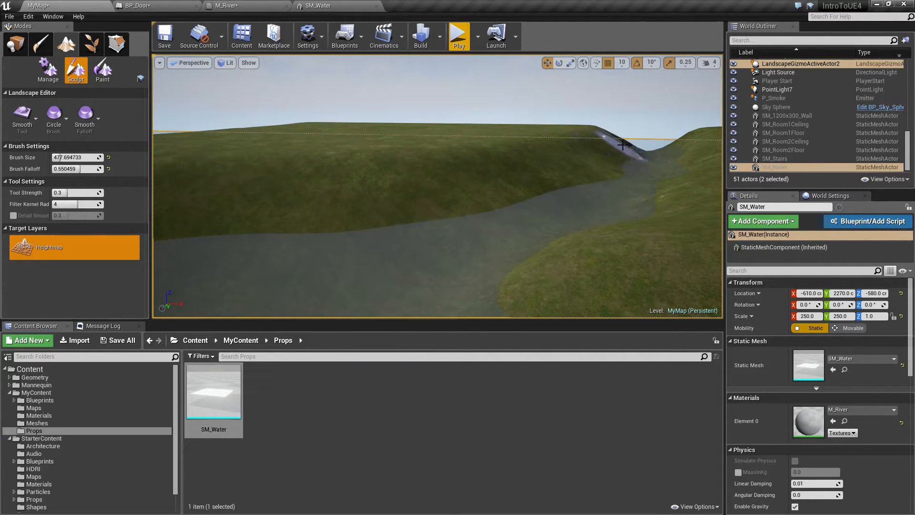
Raise a strip of land across the river with the landscape Sculpt tool to form a crossing.
mouse_move(471, 253)
right_down()
mouse_move(558, 305)
mouse_move(601, 282)
mouse_move(586, 296)
right_up()
mouse_move(419, 301)
right_down()
mouse_move(443, 314)
mouse_move(428, 272)
right_up()
mouse_move(586, 214)
right_down()
mouse_move(567, 157)
mouse_move(562, 243)
right_up()
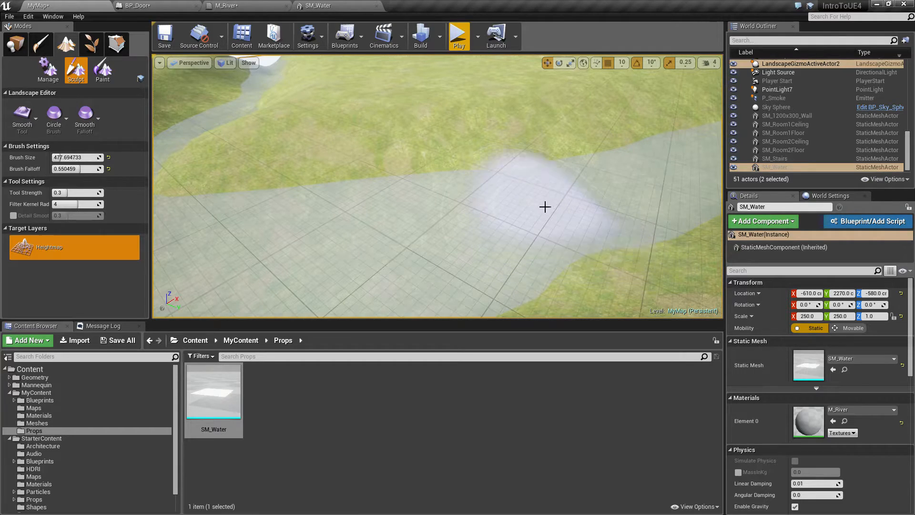
mouse_move(581, 231)
right_down()
mouse_move(476, 267)
mouse_move(405, 267)
right_up()
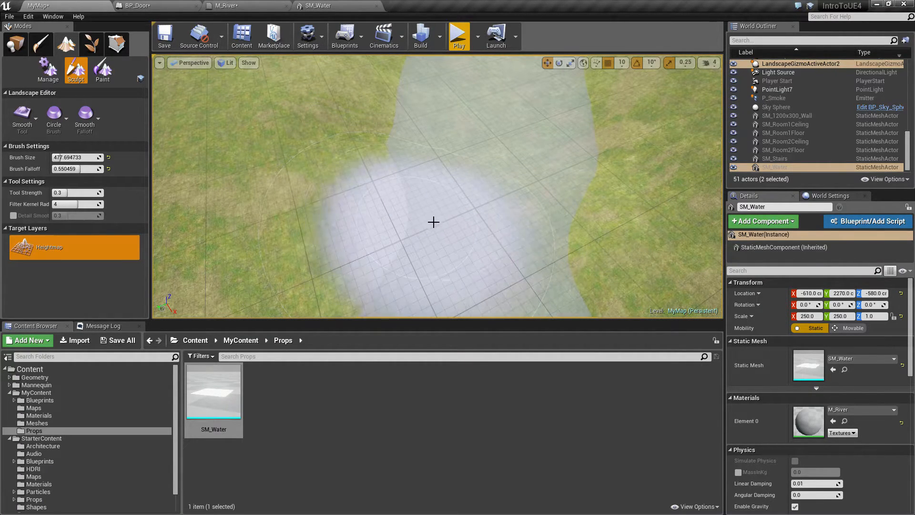
right_drag(500, 222, 457, 226)
click(21, 119)
click(58, 156)
right_drag(285, 177, 300, 177)
mouse_move(355, 170)
mouse_down()
mouse_move(449, 186)
mouse_move(543, 186)
mouse_up()
right_drag(155, 193, 205, 191)
Smooth the raised land crossing over the river with the landscape Smooth tool.
click(21, 119)
click(58, 188)
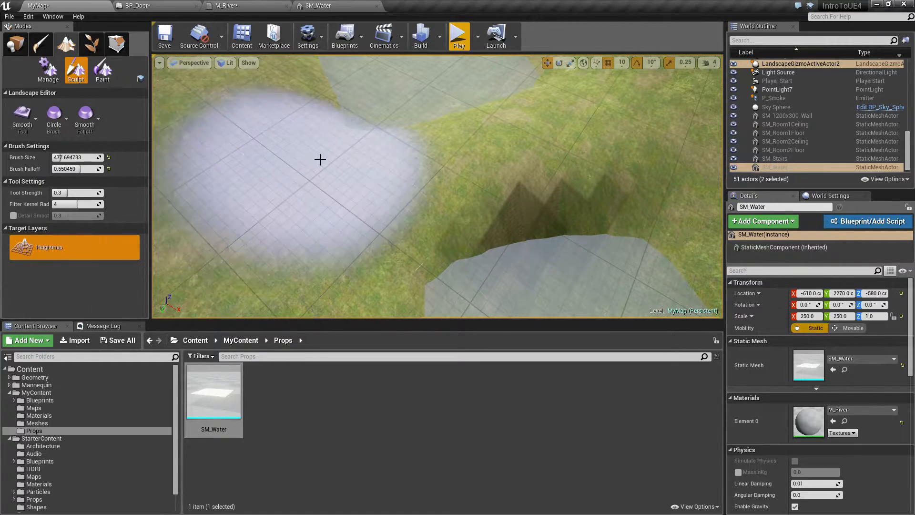
right_drag(320, 159, 306, 179)
drag(306, 180, 450, 147)
right_drag(449, 147, 572, 150)
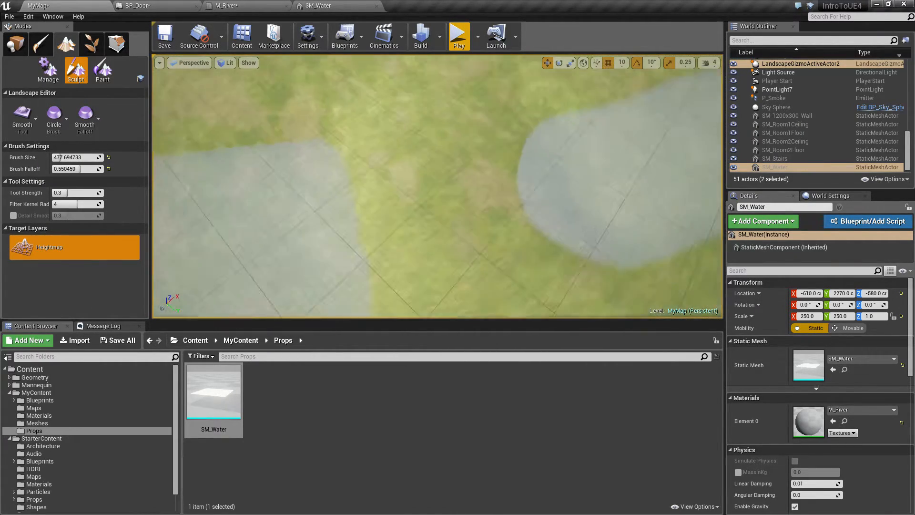
Play the level, run the character through the river water, and return to Place mode after stopping.
right_drag(229, 224, 283, 233)
right_drag(505, 216, 543, 157)
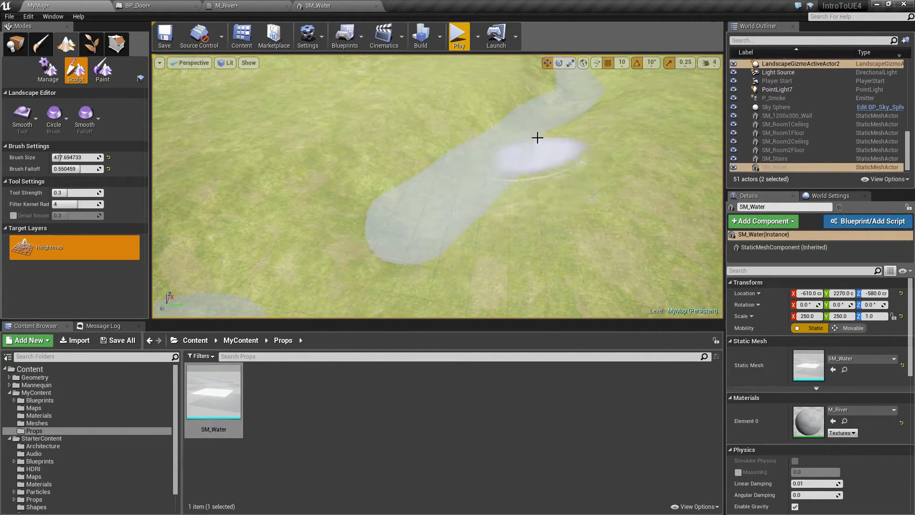
right_drag(529, 83, 533, 254)
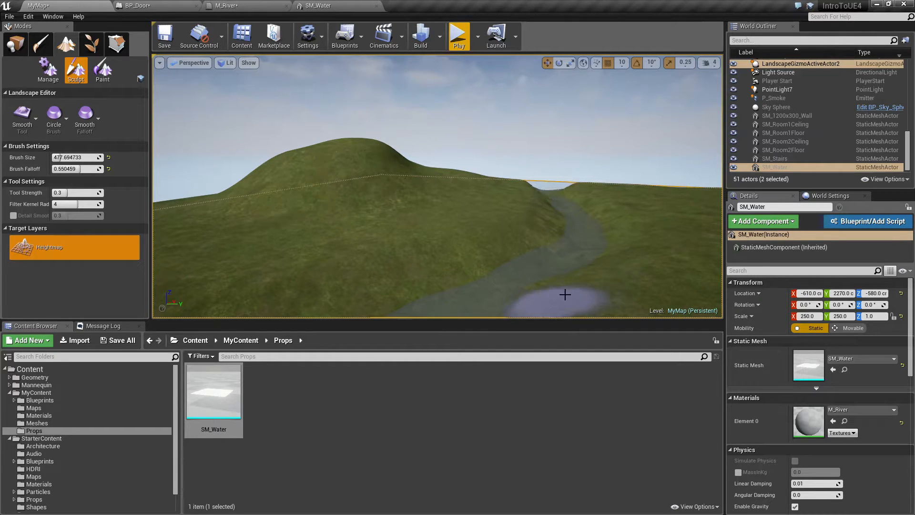
right_drag(565, 192, 390, 214)
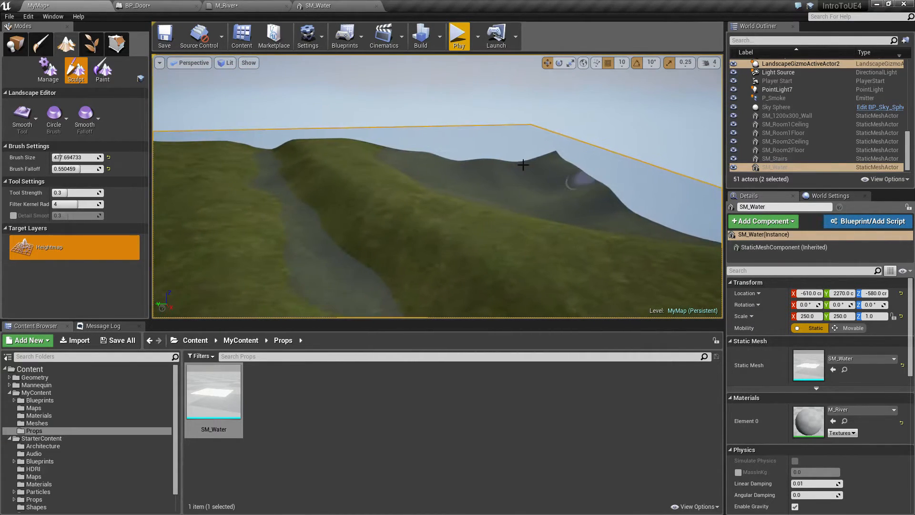
click(459, 38)
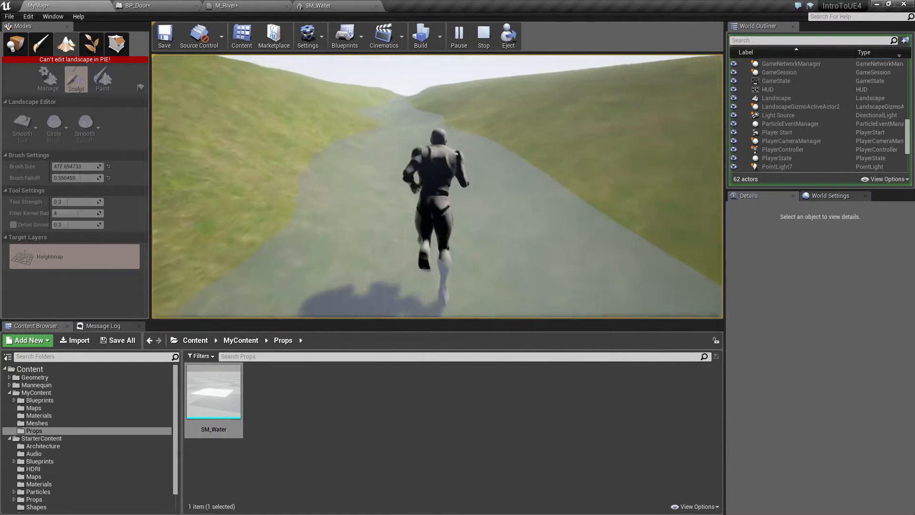
key(w)
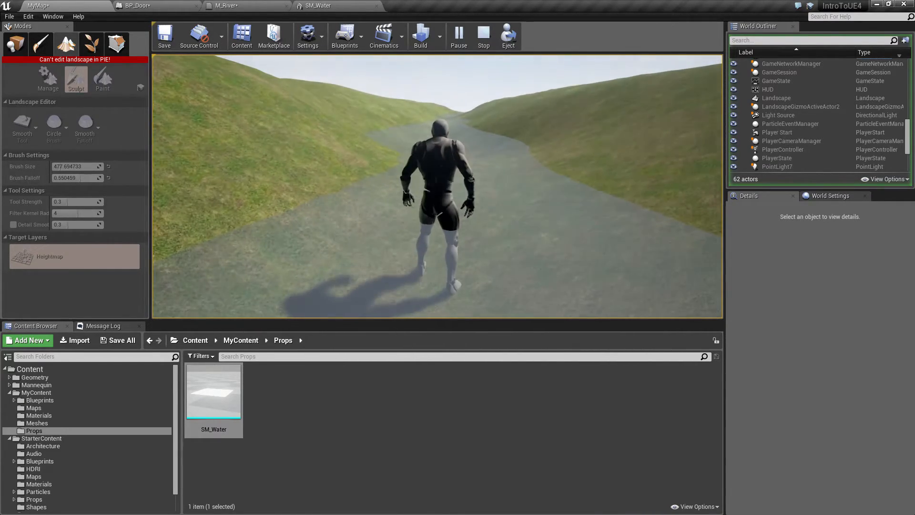
key(Escape)
click(15, 45)
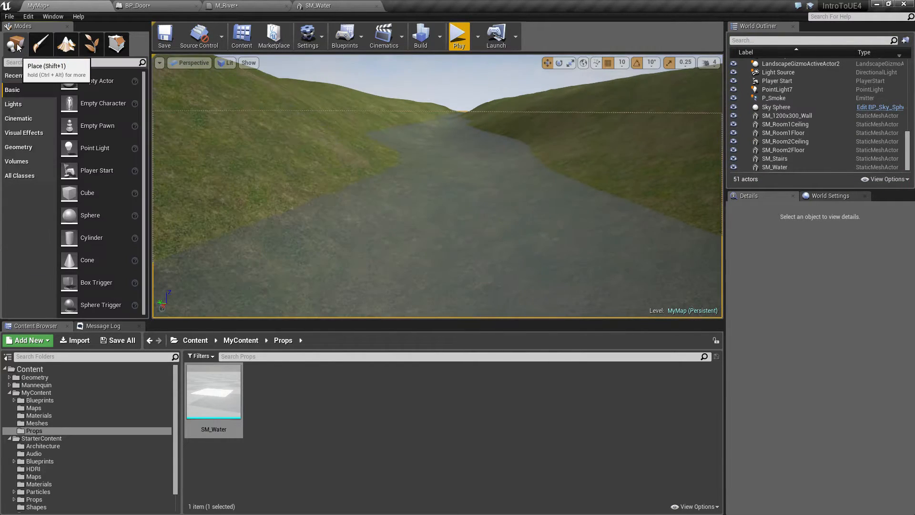
right_drag(574, 240, 566, 247)
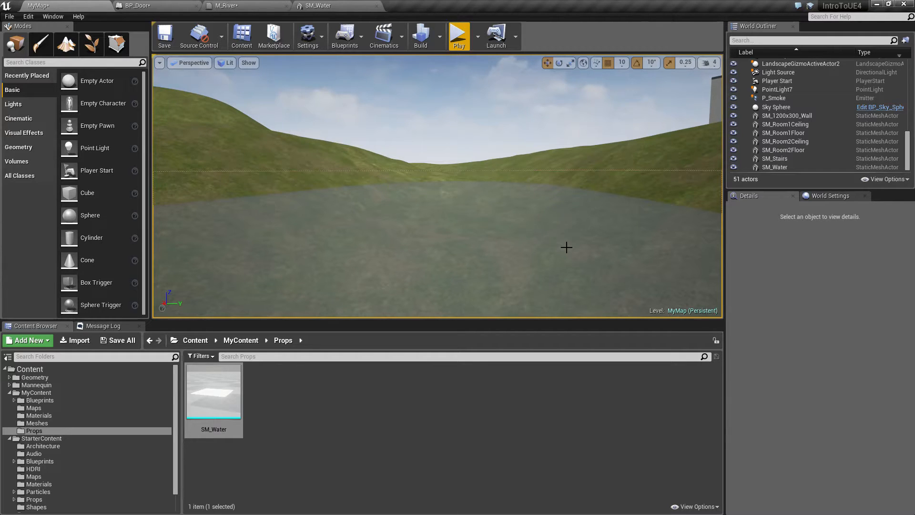
Place three SM_Bush meshes and one SM_Rock from the StarterContent Props folder on the grass near the building.
mouse_move(566, 248)
right_down()
mouse_move(626, 166)
mouse_move(553, 251)
right_up()
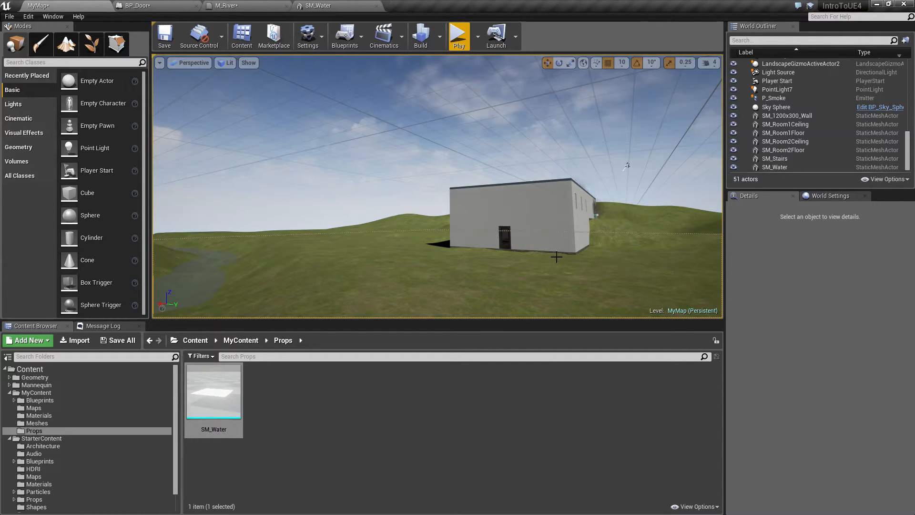
right_drag(672, 230, 649, 222)
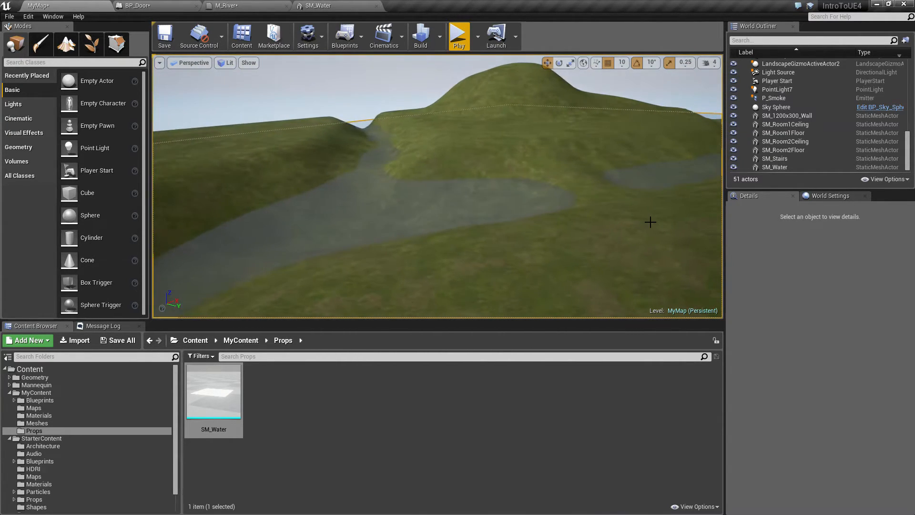
scroll(65, 436, down, 2)
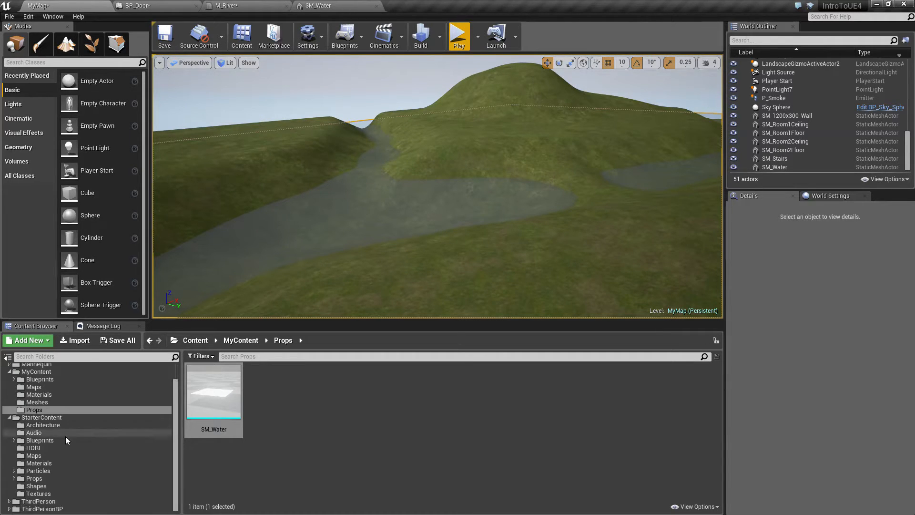
click(47, 478)
drag(331, 391, 536, 273)
right_drag(487, 292, 591, 305)
drag(346, 387, 454, 232)
drag(346, 408, 447, 170)
drag(511, 455, 557, 252)
Delete the three bushes and the rock from the grass, restoring the landscape if it gets deleted by mistake.
right_drag(511, 288, 526, 284)
key(s)
right_drag(342, 240, 343, 241)
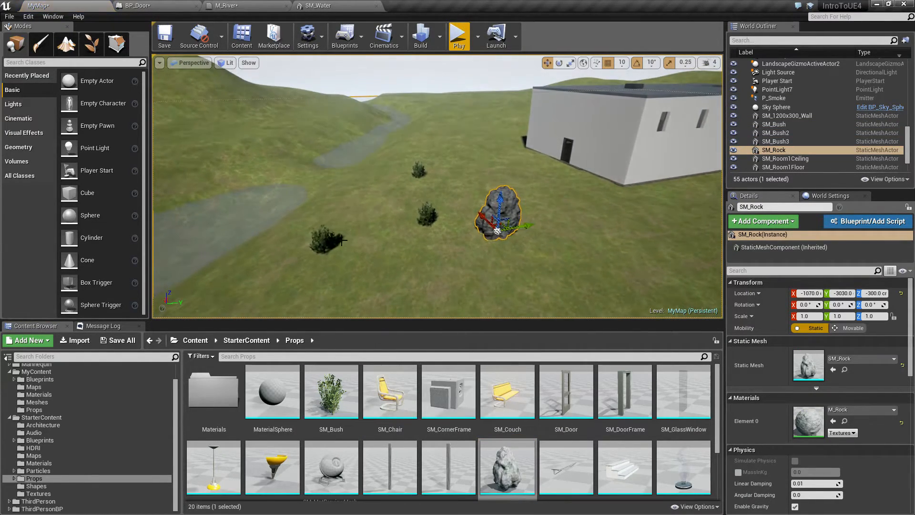
click(325, 239)
key(Delete)
click(426, 215)
key(Delete)
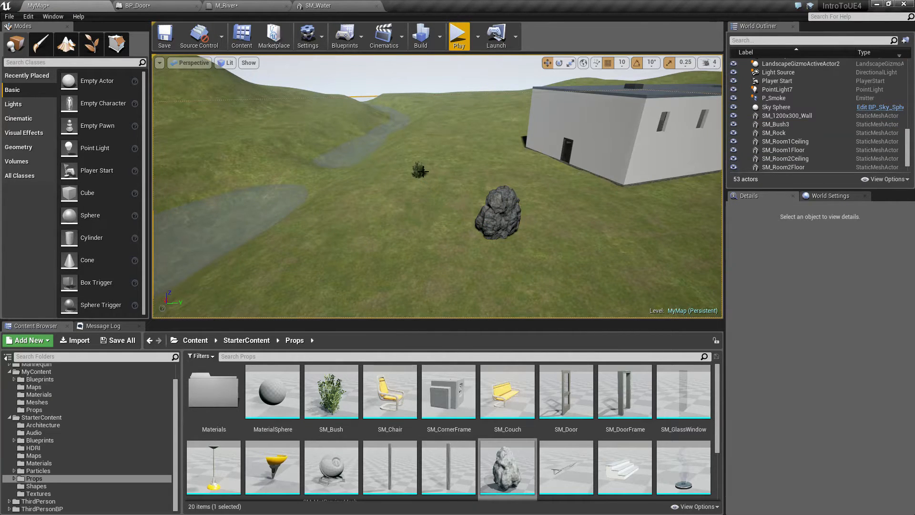
click(417, 171)
key(Delete)
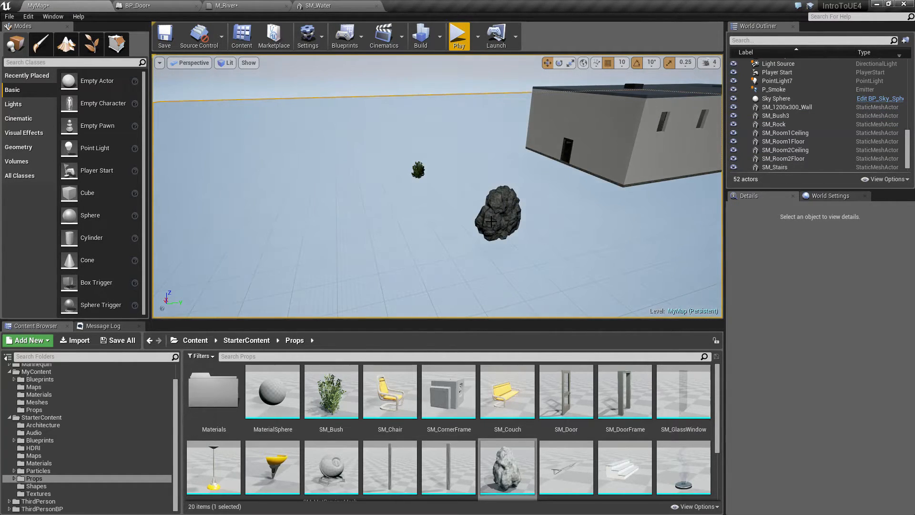
key(ctrl+z)
click(495, 215)
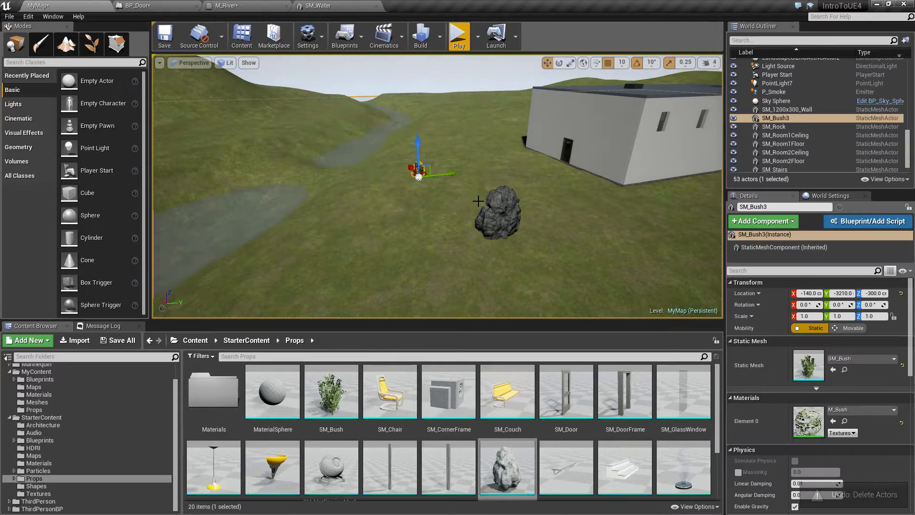
key(Delete)
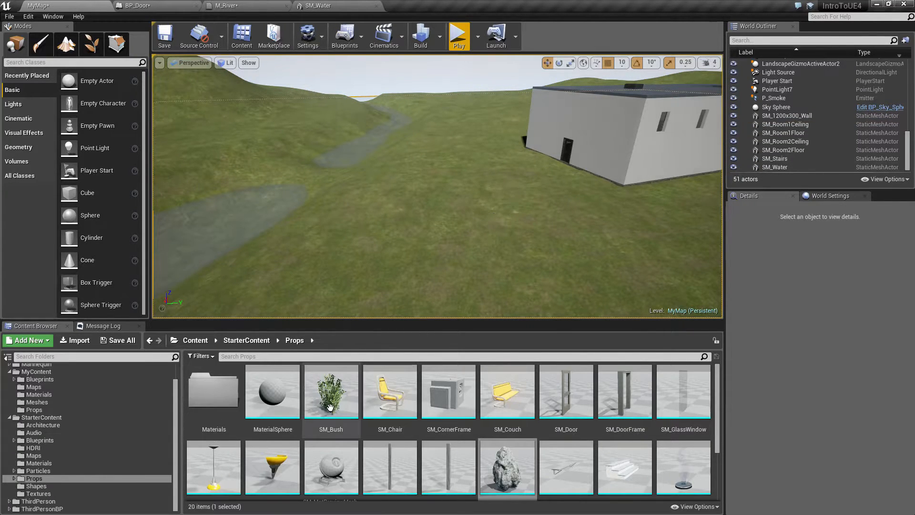
Switch to Foliage mode and add SM_Bush as a foliage type.
mouse_move(496, 214)
right_down()
mouse_move(295, 212)
mouse_move(343, 195)
mouse_move(419, 193)
mouse_move(410, 194)
mouse_move(510, 291)
right_up()
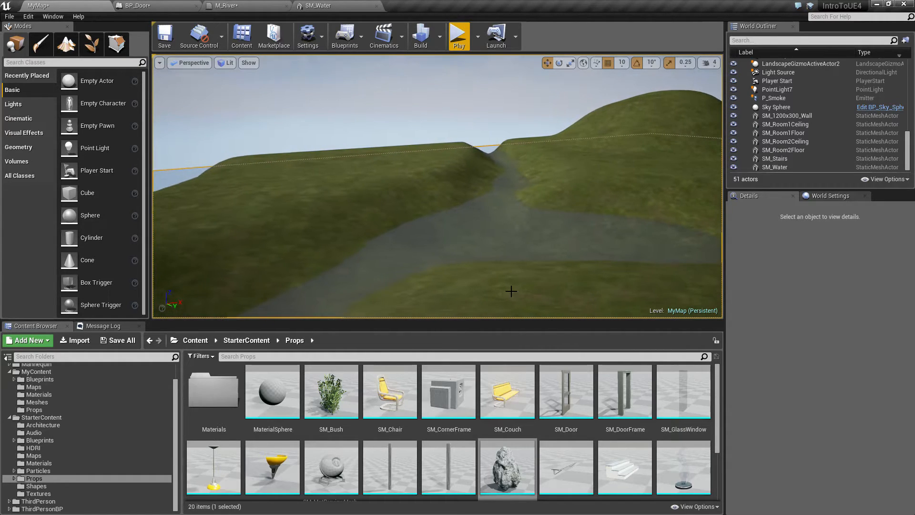
click(91, 44)
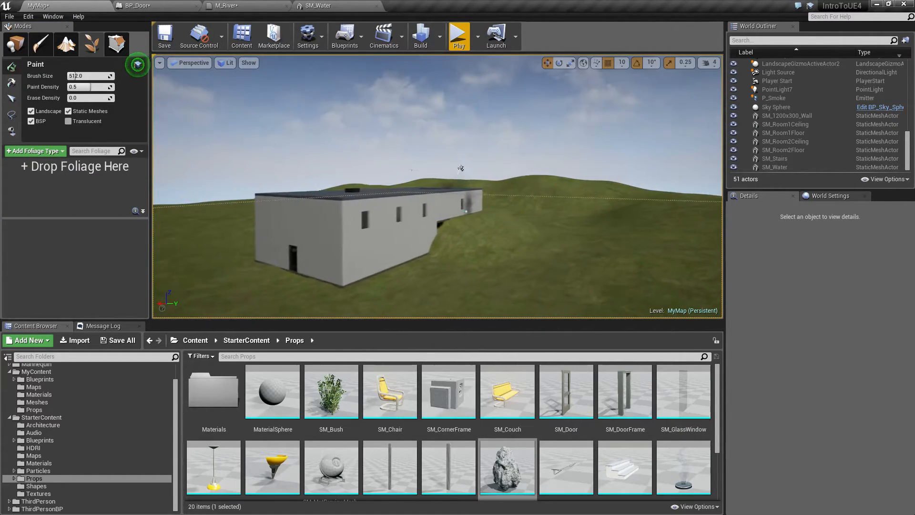
right_drag(437, 186, 333, 186)
drag(331, 391, 79, 198)
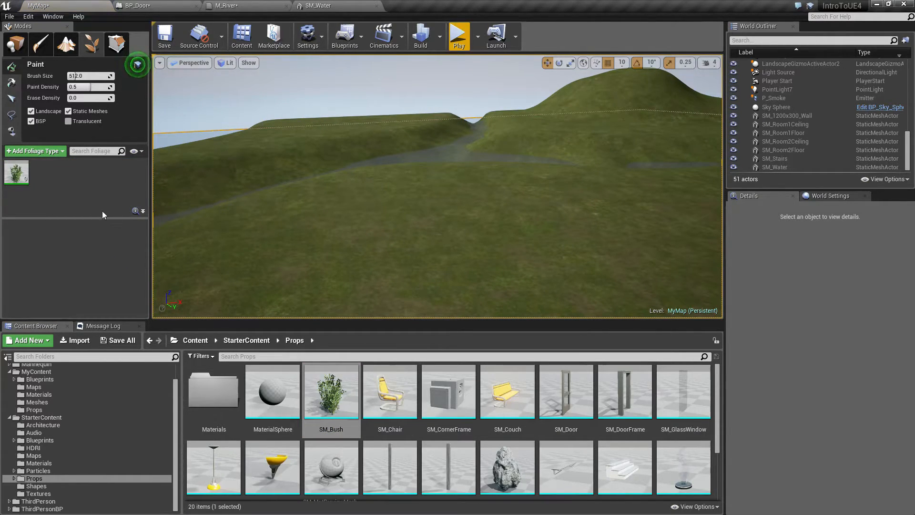
Paint SM_Bush foliage across the open grass in front of the building with a brush size of 512.
mouse_move(453, 245)
right_down()
mouse_move(515, 252)
mouse_move(461, 253)
mouse_move(567, 290)
mouse_move(562, 281)
right_up()
click(461, 244)
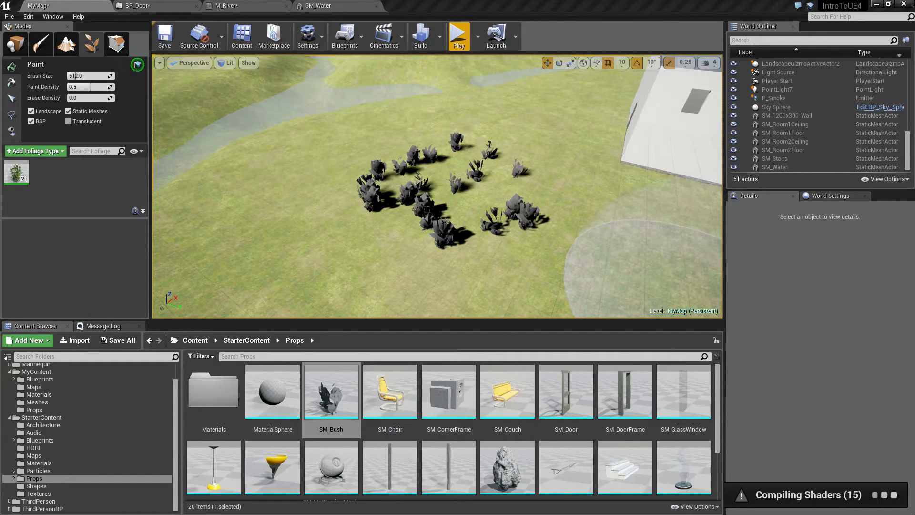
right_drag(370, 266, 414, 279)
key(w)
key(s)
mouse_move(544, 195)
right_down()
mouse_move(526, 200)
mouse_move(544, 195)
right_up()
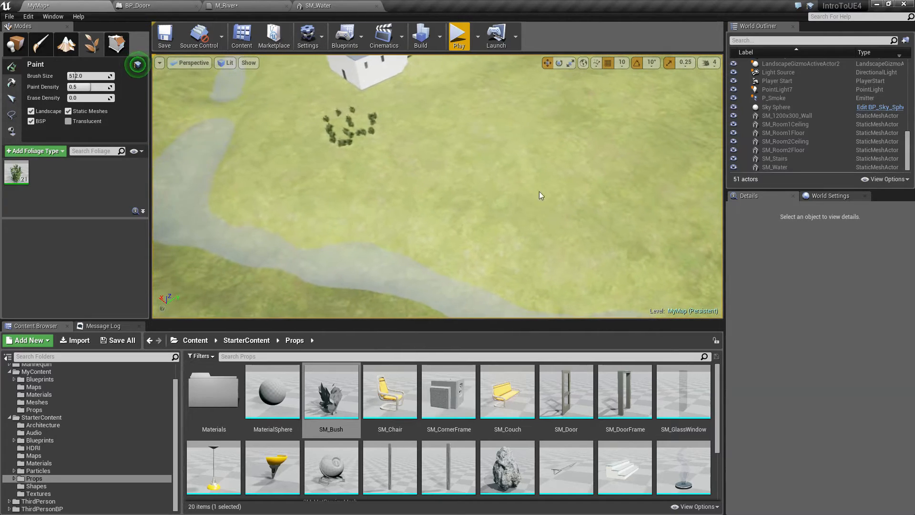
mouse_move(537, 193)
mouse_down()
mouse_move(510, 145)
mouse_move(386, 116)
mouse_move(286, 150)
mouse_move(438, 153)
mouse_move(414, 143)
mouse_up()
mouse_move(500, 213)
right_down()
mouse_move(531, 188)
mouse_move(505, 188)
right_up()
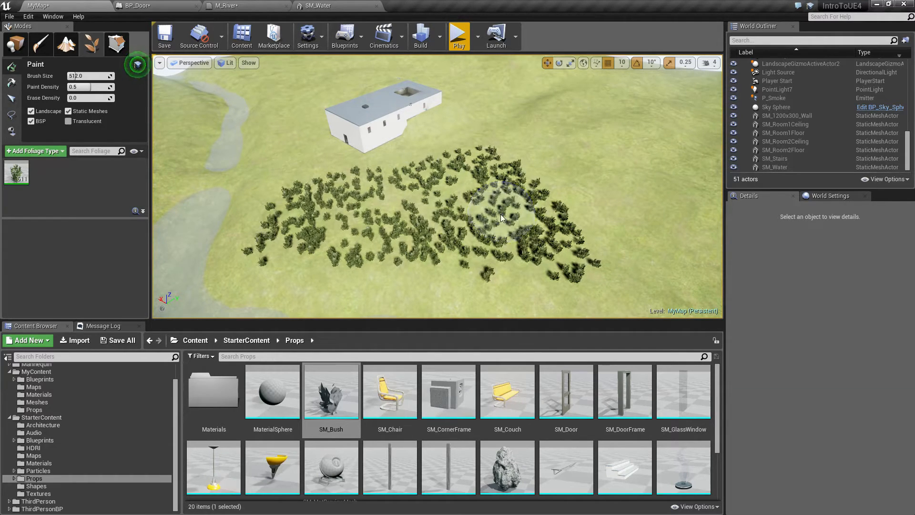
Try painting SM_Rock foliage over the bushes and undo all the painted foliage.
drag(507, 467, 57, 181)
mouse_move(485, 202)
mouse_down()
mouse_move(343, 195)
mouse_move(500, 228)
mouse_move(496, 164)
mouse_move(476, 112)
mouse_move(429, 158)
mouse_move(402, 204)
mouse_move(409, 226)
mouse_up()
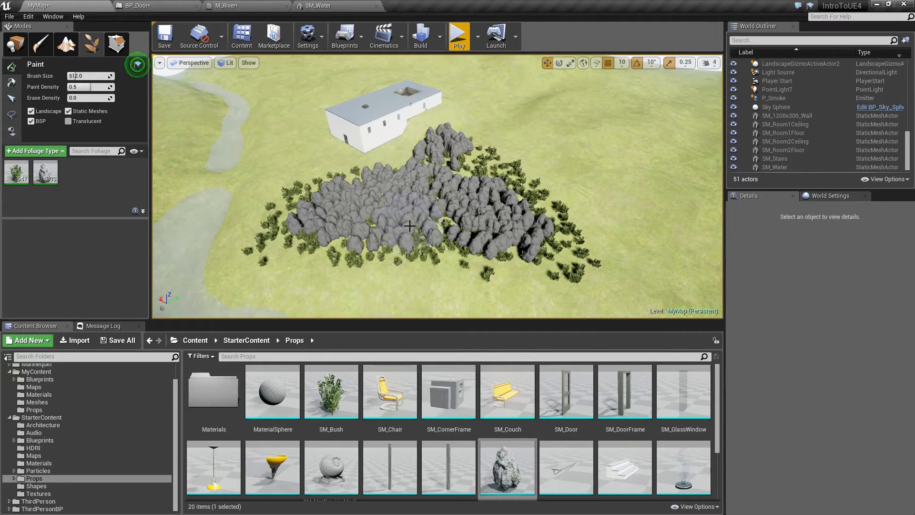
key(ctrl+z)
key(ctrl+z)
key(ctrl+z)
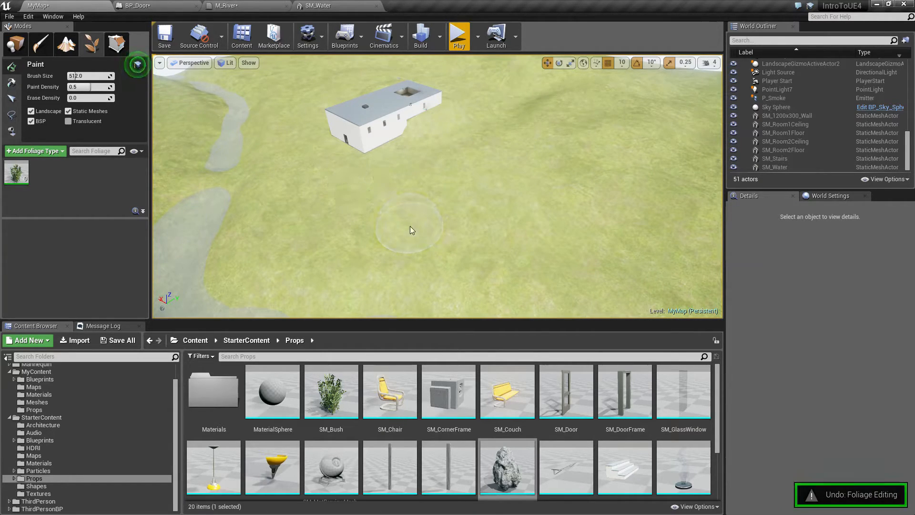
Add SM_Rock as a second foliage type and open the SM_Bush foliage settings.
right_drag(488, 235, 472, 223)
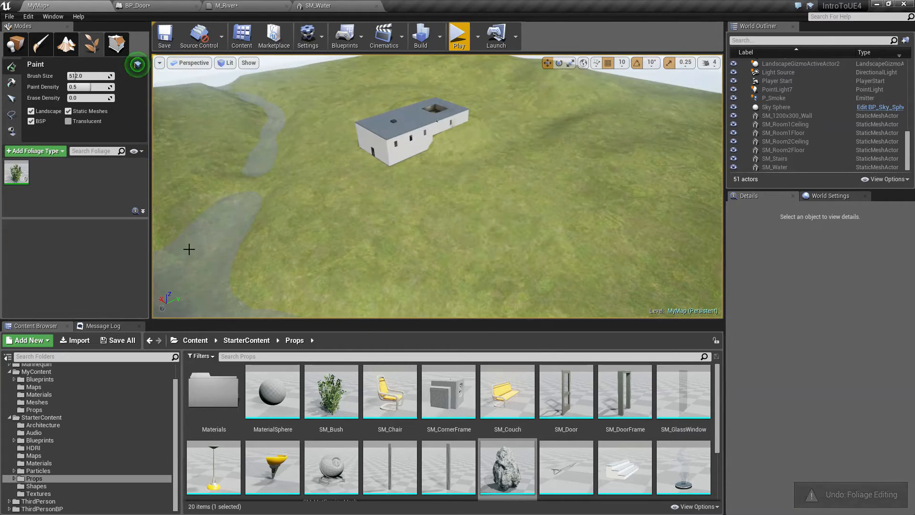
drag(507, 467, 101, 202)
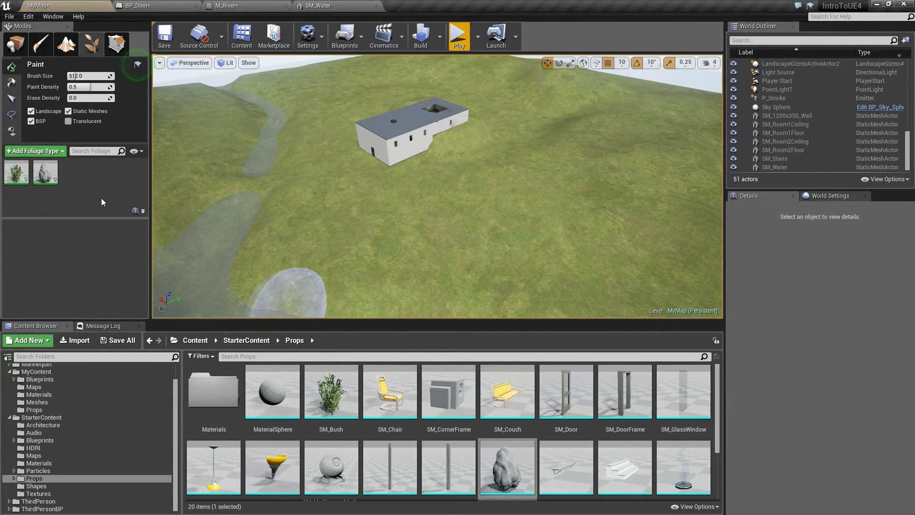
click(35, 177)
click(17, 173)
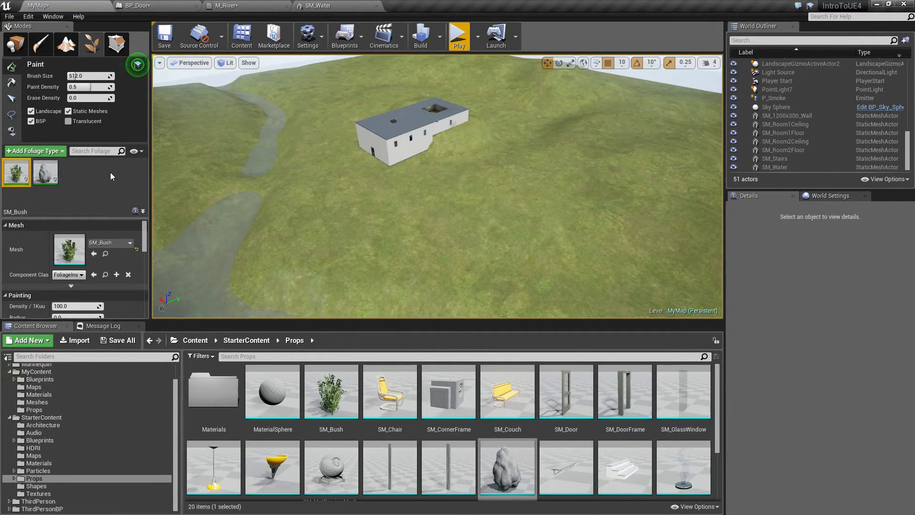
Examine the painting, placement, instance and scalability settings of the SM_Bush foliage type, enlarging the area that shows them.
scroll(75, 270, down, 1)
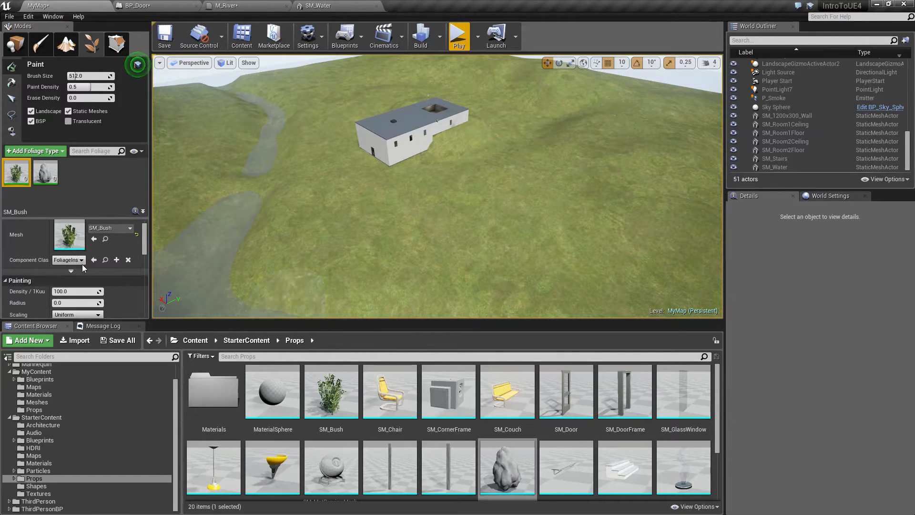
scroll(78, 293, down, 1)
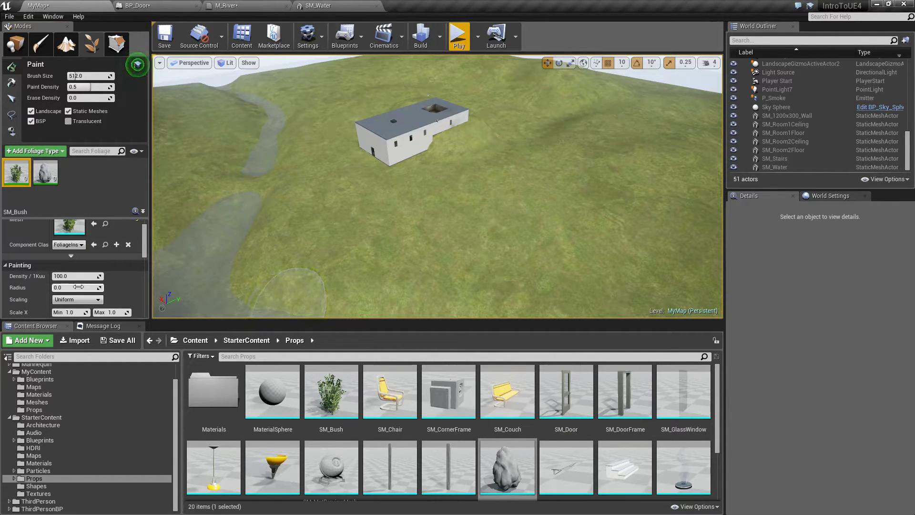
scroll(78, 288, down, 3)
scroll(70, 282, down, 7)
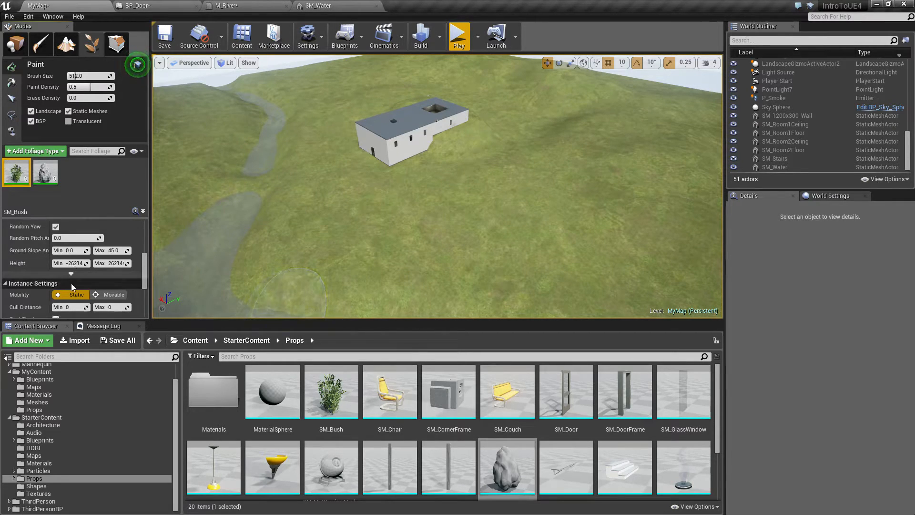
scroll(70, 283, down, 2)
scroll(80, 297, down, 6)
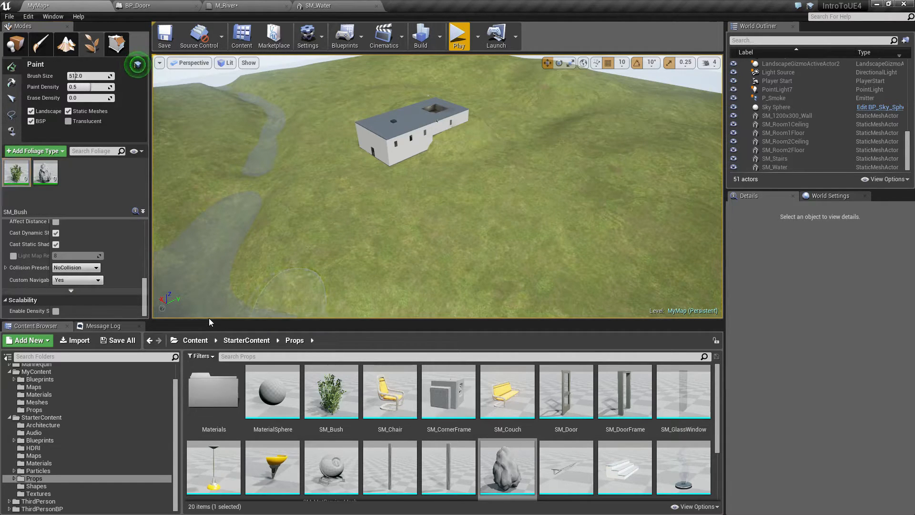
drag(208, 321, 215, 381)
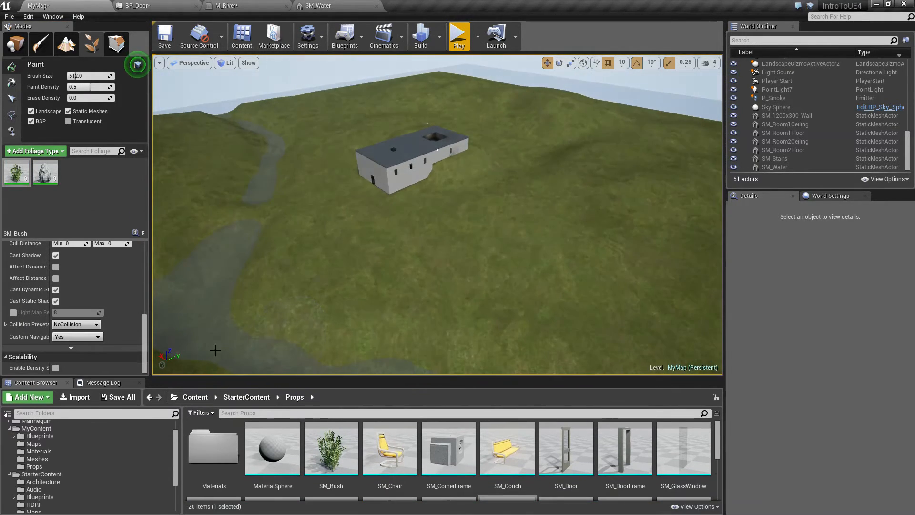
scroll(112, 316, up, 8)
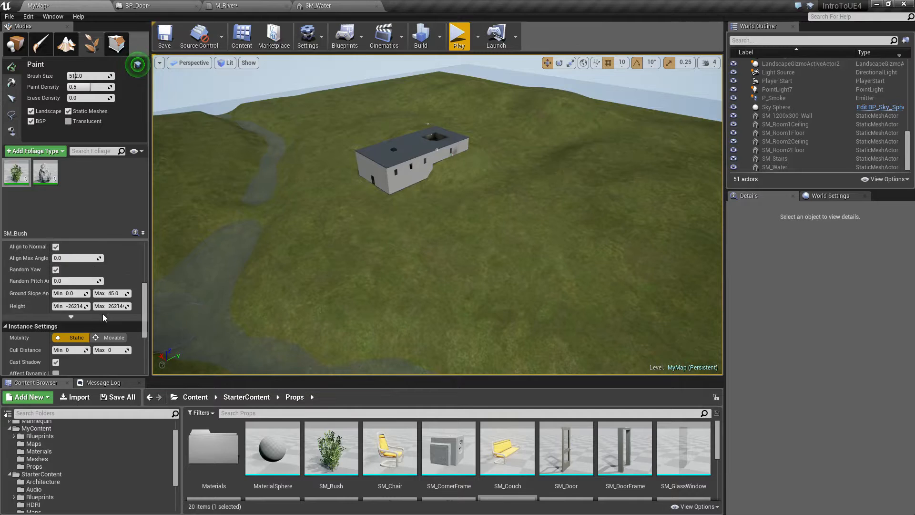
scroll(102, 314, up, 5)
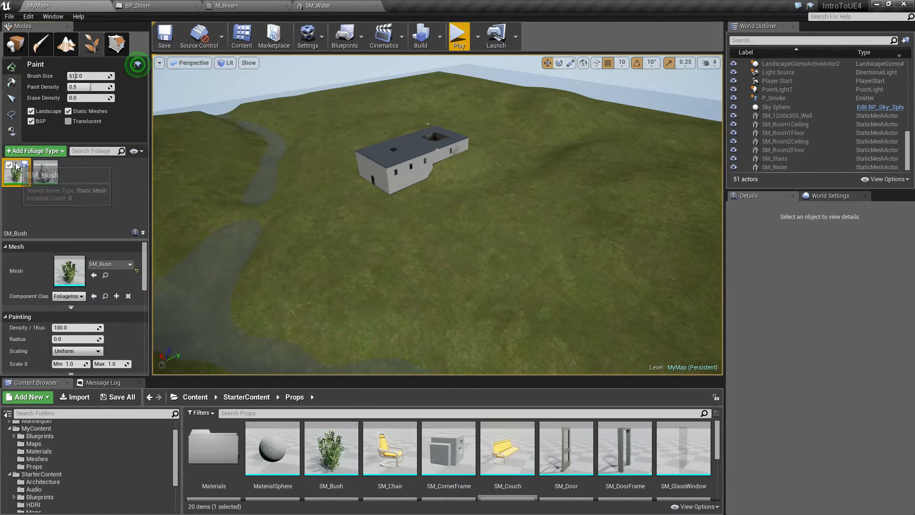
Set the SM_Bush density per 1Kuu to 10 and undo a test patch of foliage painted on the grass.
click(82, 329)
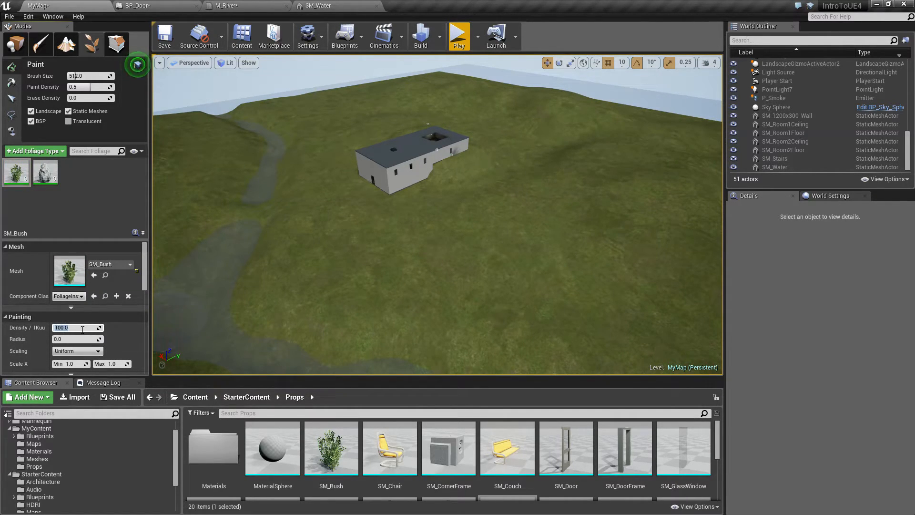
click(419, 255)
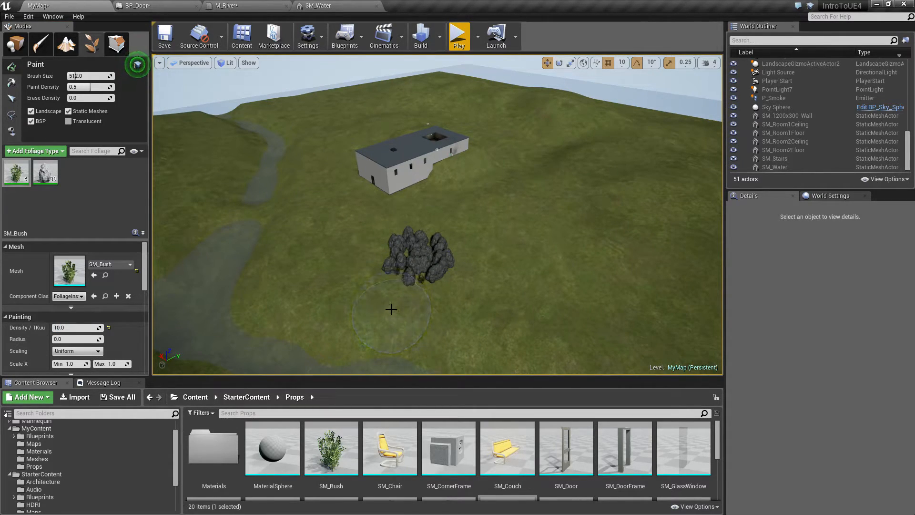
key(ctrl+z)
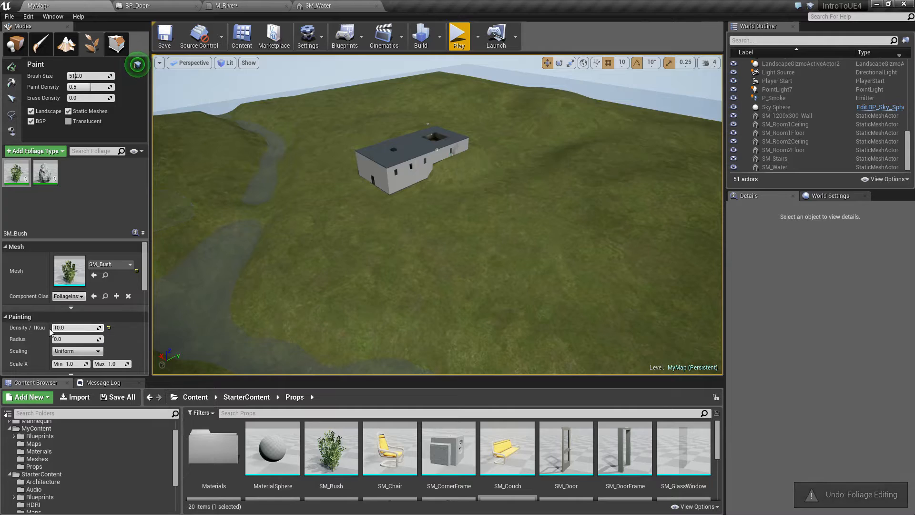
Set the SM_Bush painting radius, the minimum distance between instances, to 10.
scroll(47, 328, down, 2)
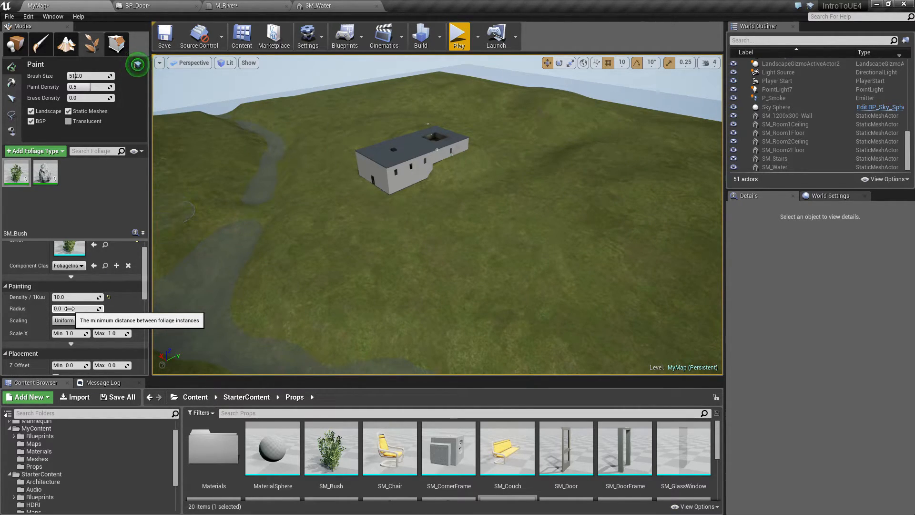
click(82, 312)
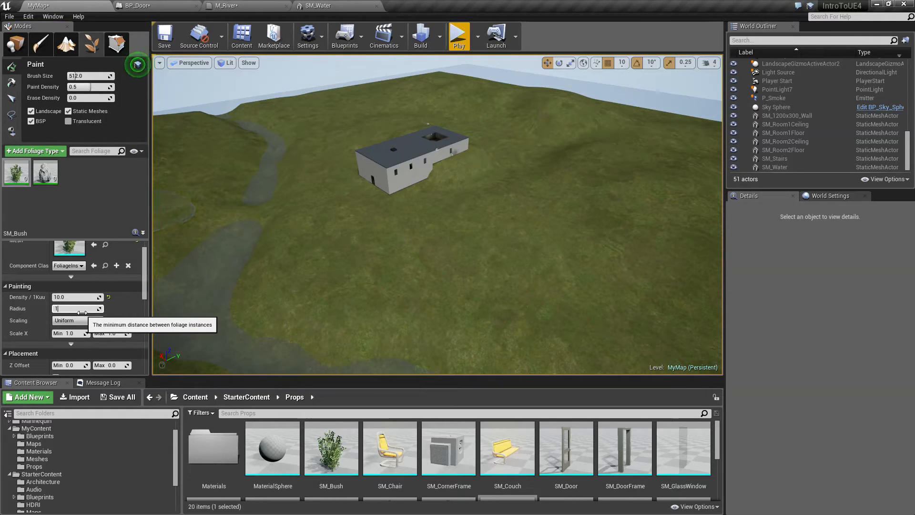
text(10)
key(Return)
Change the SM_Bush scaling to Free and set Scale X to a minimum of 0.5 and a maximum of 1.
scroll(79, 311, down, 1)
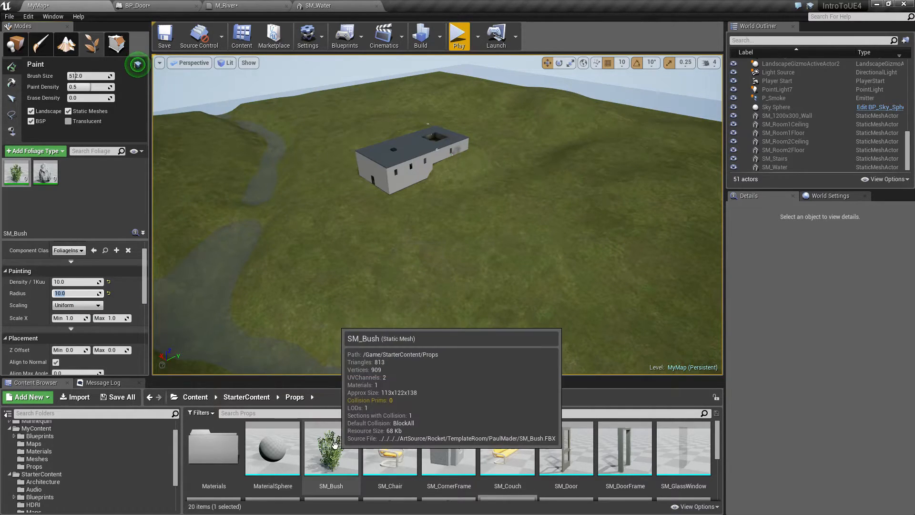
click(74, 304)
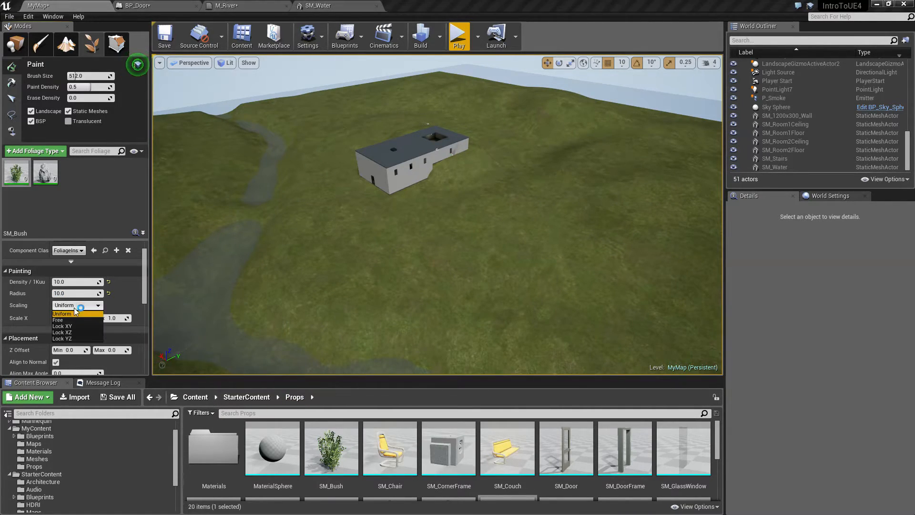
click(70, 320)
click(76, 318)
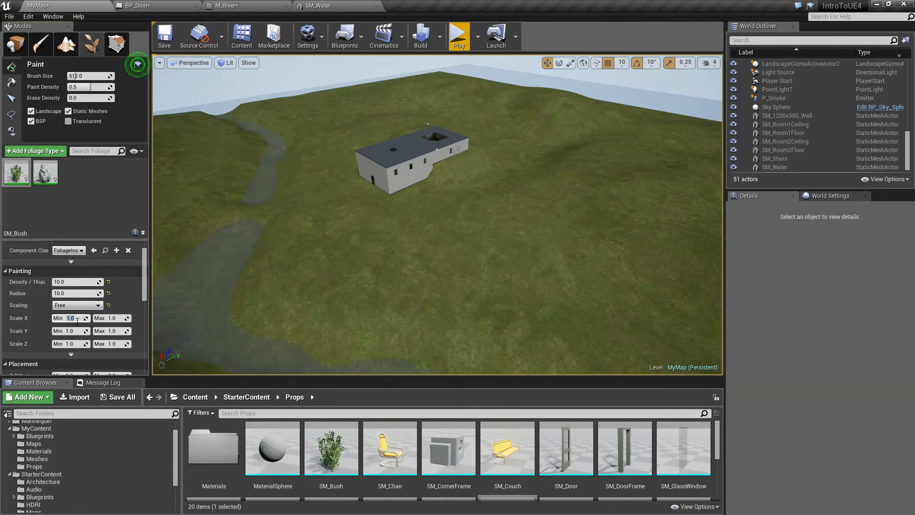
key(BackSpace)
text(.5)
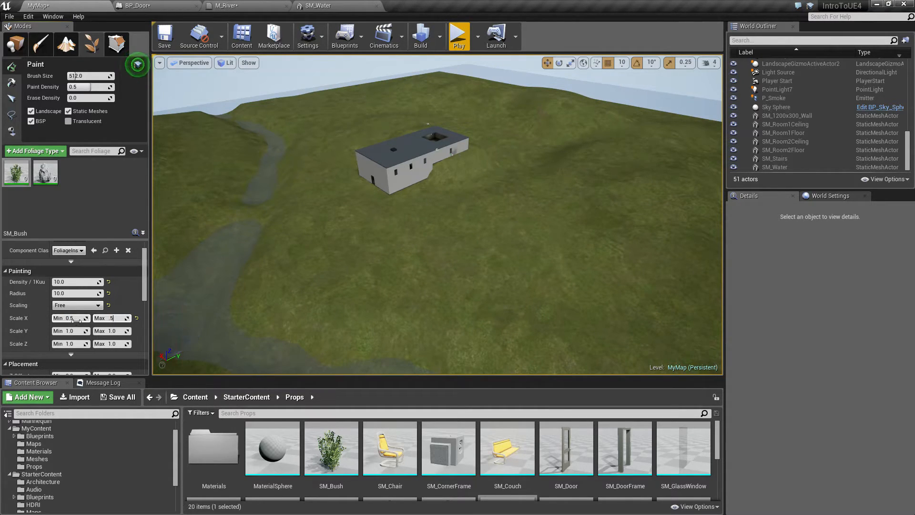
key(BackSpace)
text(1)
Set the minimum Scale Y and Scale Z of SM_Bush to 0.5.
key(Tab)
text(.5)
key(Tab)
key(Tab)
text(.5)
key(Tab)
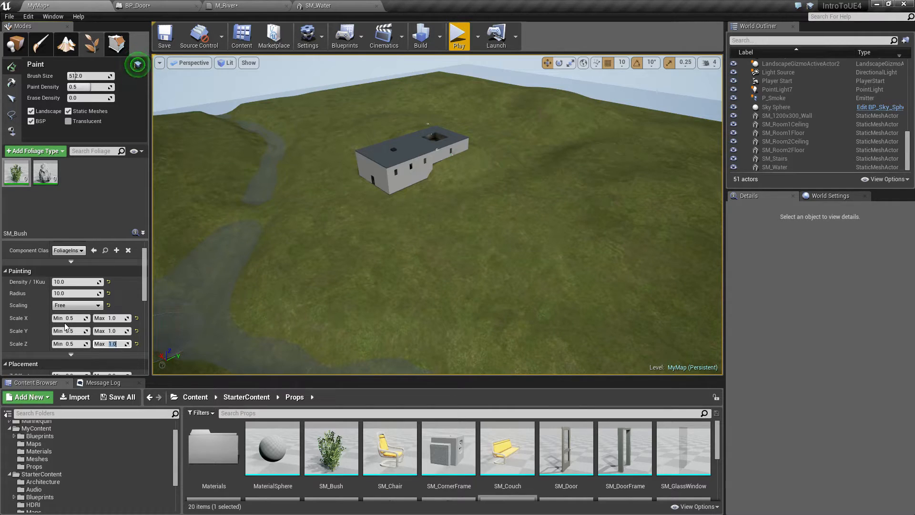
Review the SM_Bush placement settings such as Align to Normal, Random Yaw, Ground Slope Angle and Height, widening the setting names.
scroll(70, 323, down, 3)
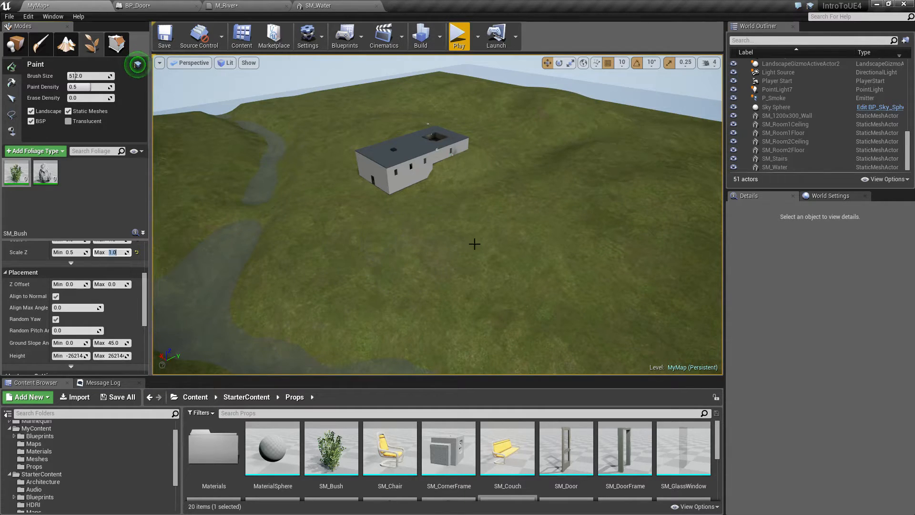
drag(51, 303, 56, 304)
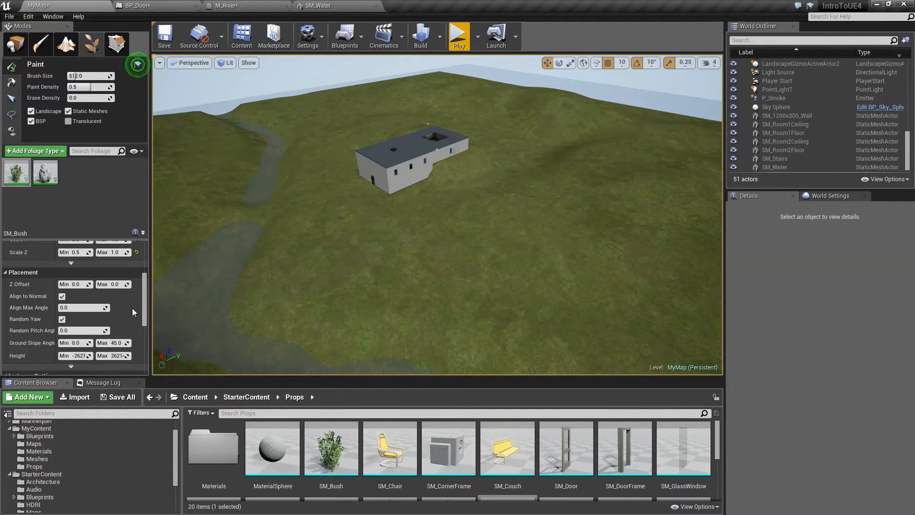
scroll(79, 352, down, 1)
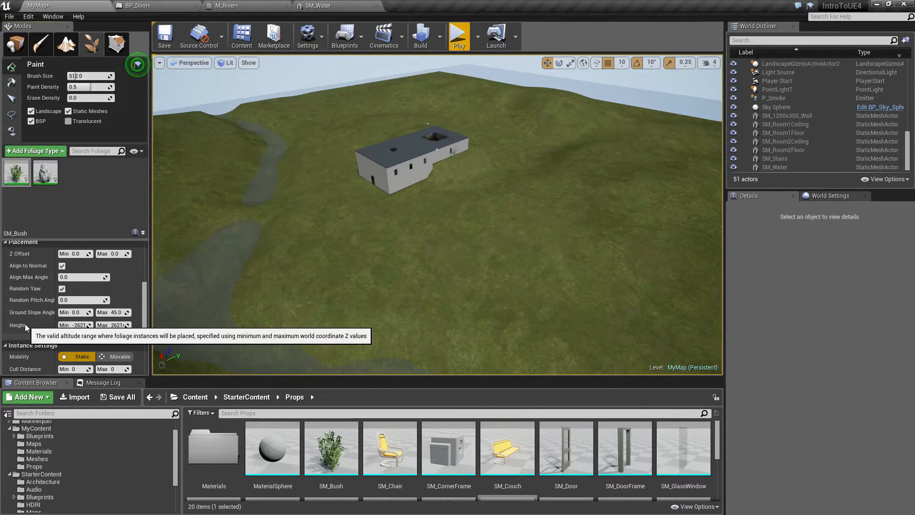
scroll(98, 316, up, 5)
scroll(98, 313, up, 2)
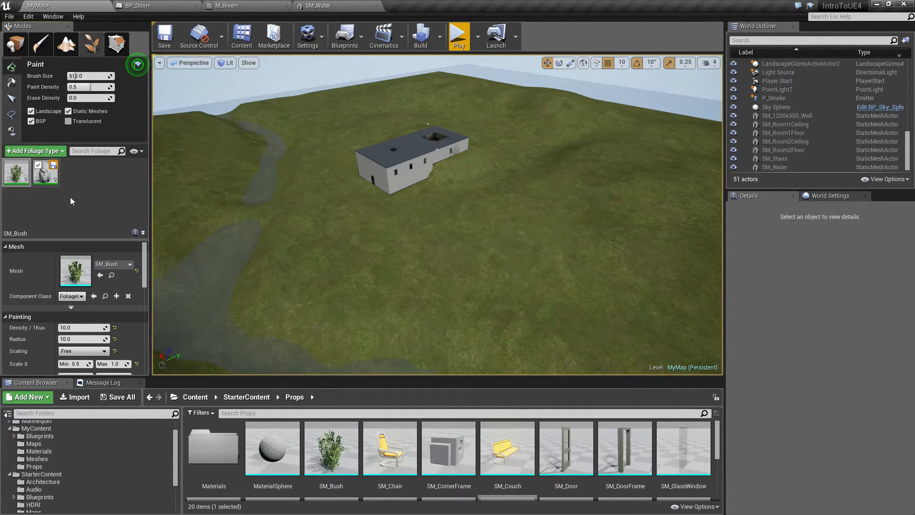
Open the SM_Rock foliage settings and set the density per 1Kuu to 2.
click(53, 165)
click(507, 365)
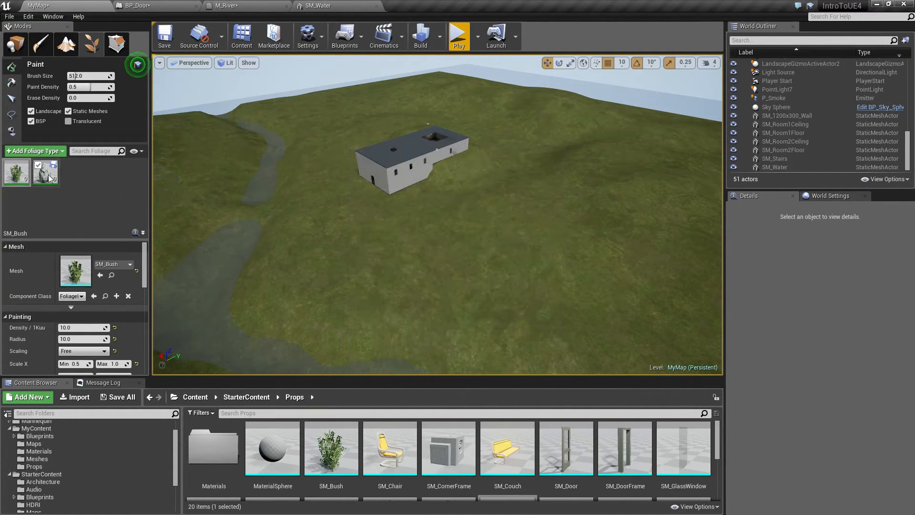
click(84, 328)
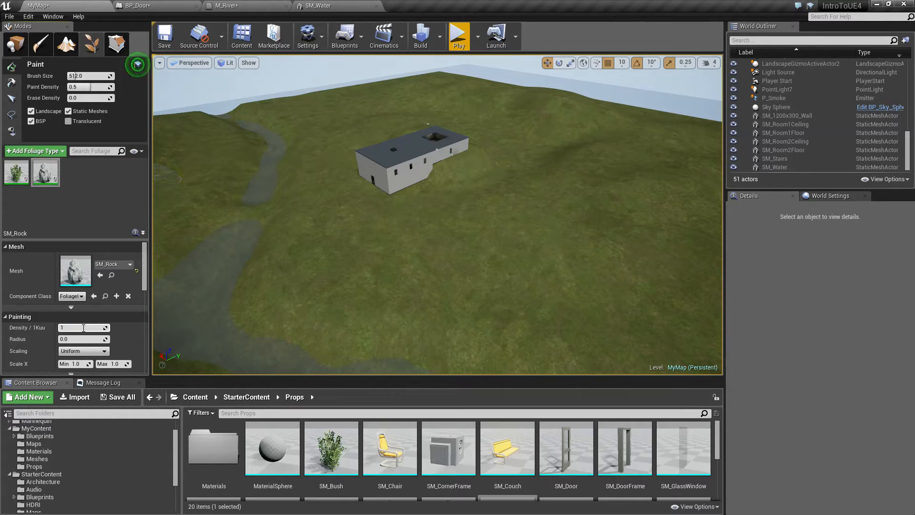
text(2)
Change the SM_Rock scaling to Free and set Scale X to a minimum of 0.1 and a maximum of 0.2.
scroll(84, 336, down, 3)
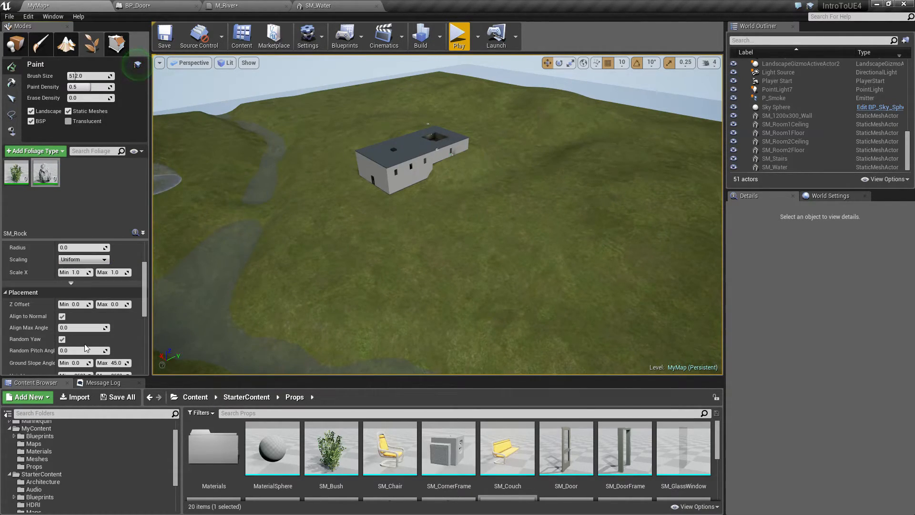
click(75, 260)
click(76, 271)
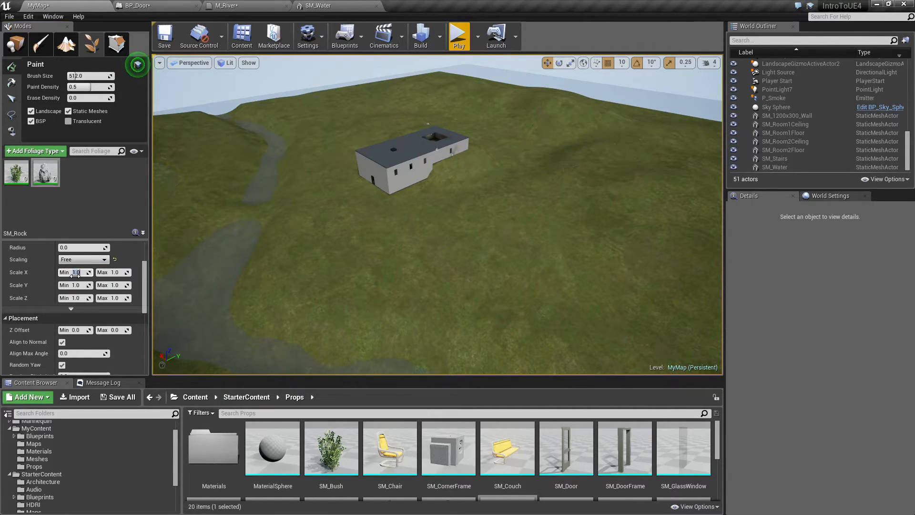
text(0.1)
key(Tab)
text(.2)
key(Tab)
Set the SM_Rock minimum Scale Y to 0.1 and its Scale Z range to 0.1 to 0.2.
text(0.1)
key(Tab)
key(Tab)
text(0.1)
key(Tab)
text(.)
scroll(75, 274, up, 5)
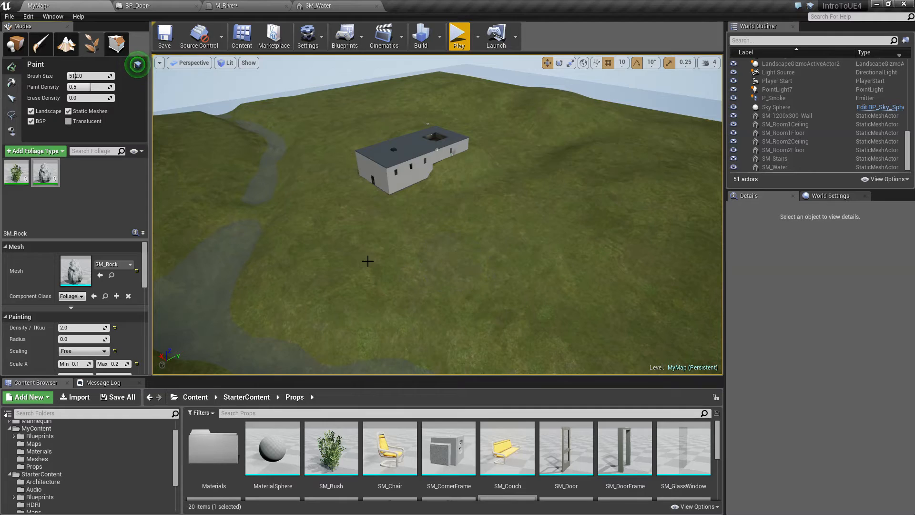
Paint SM_Bush and SM_Rock foliage across the grass around the building and on the hill between the river branches.
mouse_move(333, 271)
mouse_down()
mouse_move(453, 285)
mouse_move(395, 234)
mouse_move(467, 210)
mouse_move(548, 312)
mouse_move(357, 218)
mouse_move(329, 186)
mouse_move(314, 123)
mouse_move(295, 101)
mouse_move(432, 88)
mouse_move(395, 102)
mouse_up()
right_drag(422, 89, 309, 222)
mouse_move(273, 187)
mouse_down()
mouse_move(361, 157)
mouse_move(360, 246)
mouse_up()
right_drag(392, 325, 533, 329)
right_drag(364, 327, 467, 329)
mouse_move(365, 330)
mouse_down()
mouse_move(502, 288)
mouse_move(605, 272)
mouse_up()
right_drag(605, 271, 686, 253)
mouse_move(546, 241)
right_down()
mouse_move(443, 224)
mouse_move(386, 172)
right_up()
drag(470, 330, 394, 296)
mouse_move(394, 296)
right_down()
mouse_move(395, 246)
mouse_move(423, 296)
right_up()
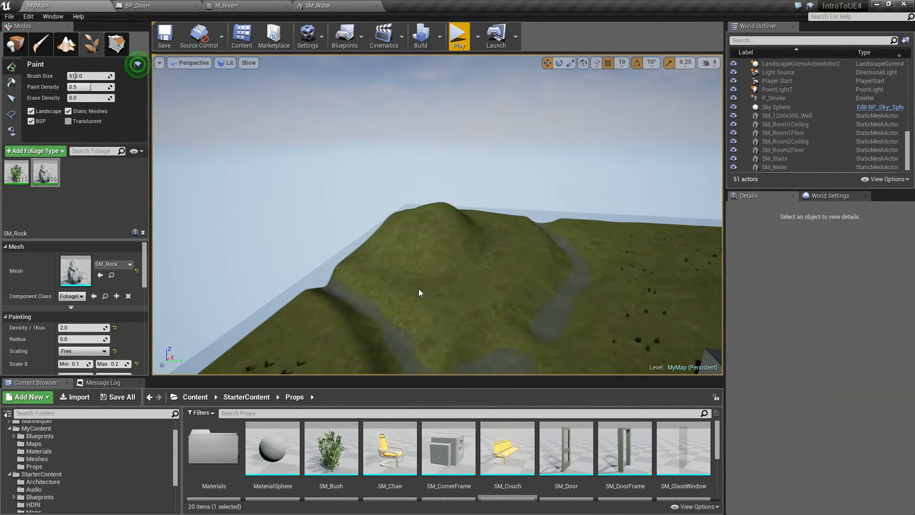
mouse_move(475, 296)
mouse_down()
mouse_move(500, 233)
mouse_move(513, 263)
mouse_move(453, 315)
mouse_move(484, 324)
mouse_up()
right_drag(483, 324, 541, 332)
mouse_move(484, 324)
mouse_down()
mouse_move(474, 280)
mouse_move(517, 241)
mouse_up()
mouse_move(517, 241)
right_down()
mouse_move(567, 200)
mouse_move(502, 303)
right_up()
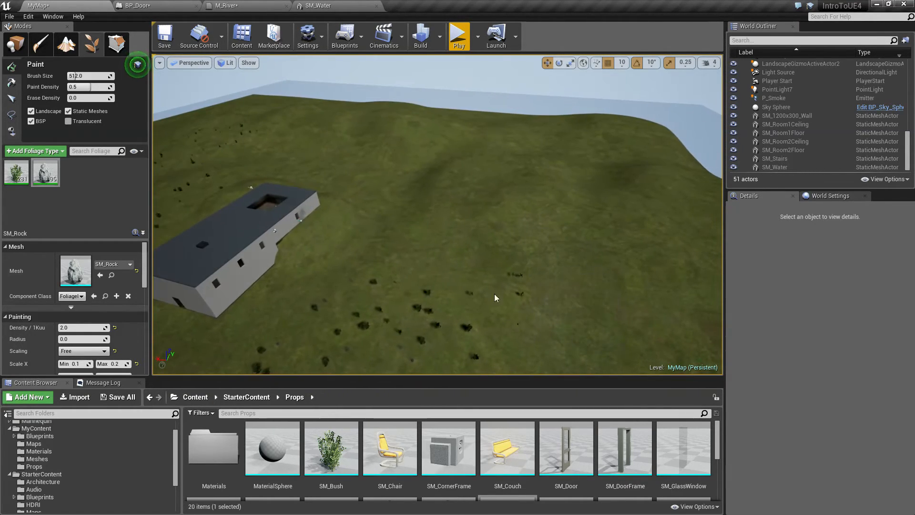
Extend the bush and rock foliage over the slopes beside and behind the building.
mouse_move(352, 250)
mouse_down()
mouse_move(398, 198)
mouse_move(535, 206)
mouse_up()
right_drag(535, 206, 538, 236)
mouse_move(537, 235)
mouse_down()
mouse_move(441, 222)
mouse_move(484, 132)
mouse_up()
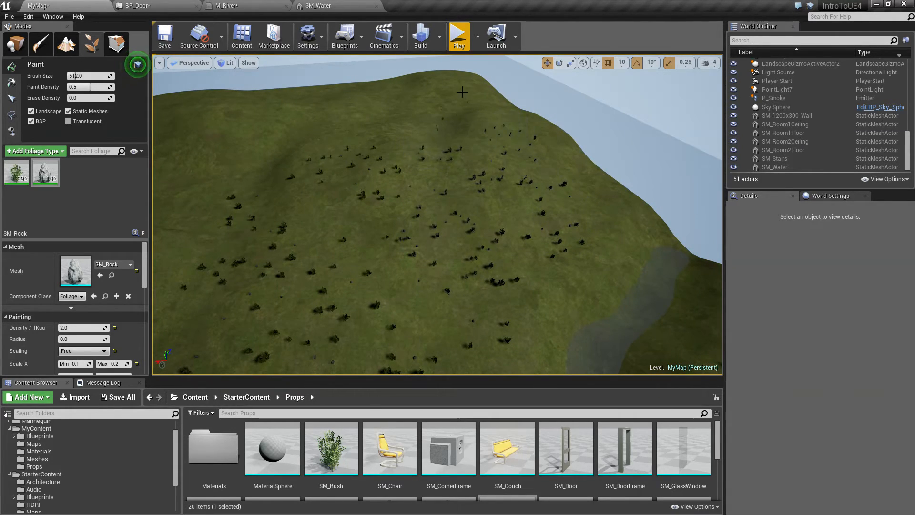
mouse_move(446, 87)
mouse_down()
mouse_move(310, 106)
mouse_move(296, 123)
mouse_up()
right_drag(296, 122, 326, 133)
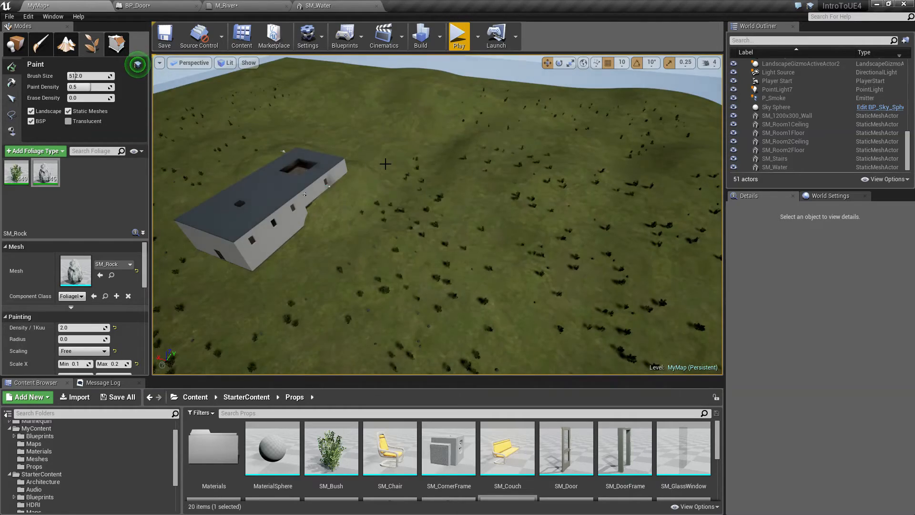
drag(327, 132, 462, 142)
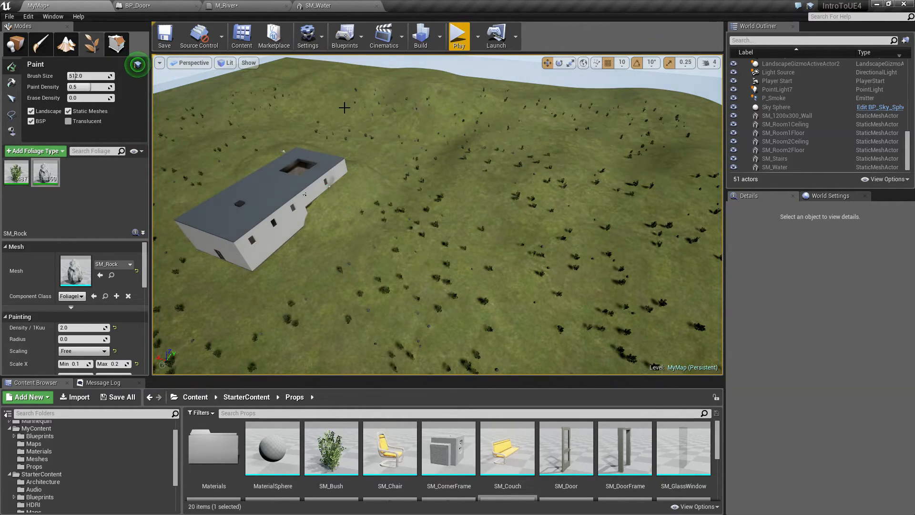
drag(344, 108, 300, 69)
drag(439, 104, 432, 112)
right_drag(433, 112, 468, 210)
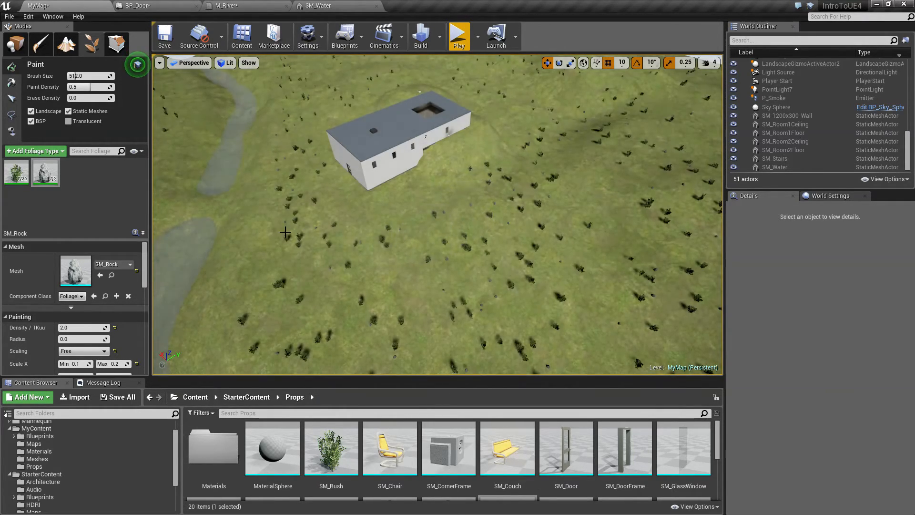
right_drag(305, 274, 304, 239)
drag(363, 165, 372, 164)
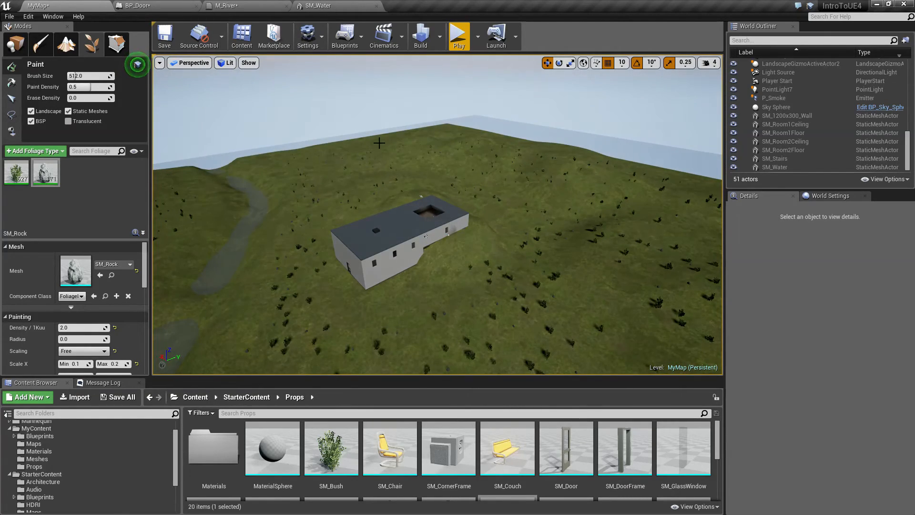
Play the level, run the character out of the building and through the painted bushes and rocks, and stop the session.
click(458, 35)
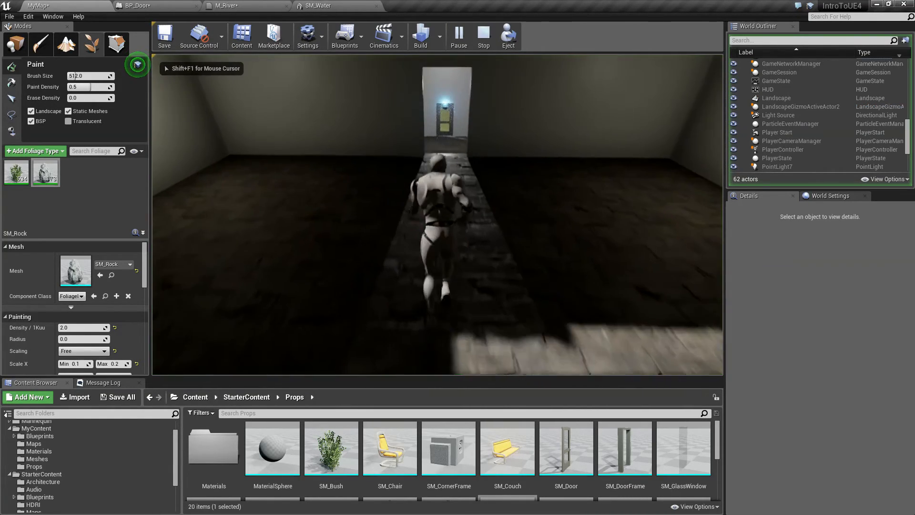
key(w)
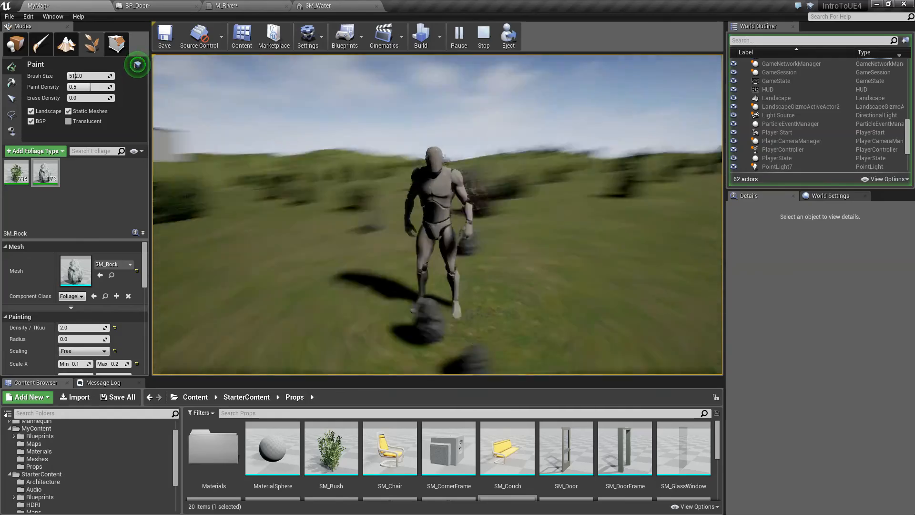
key(w)
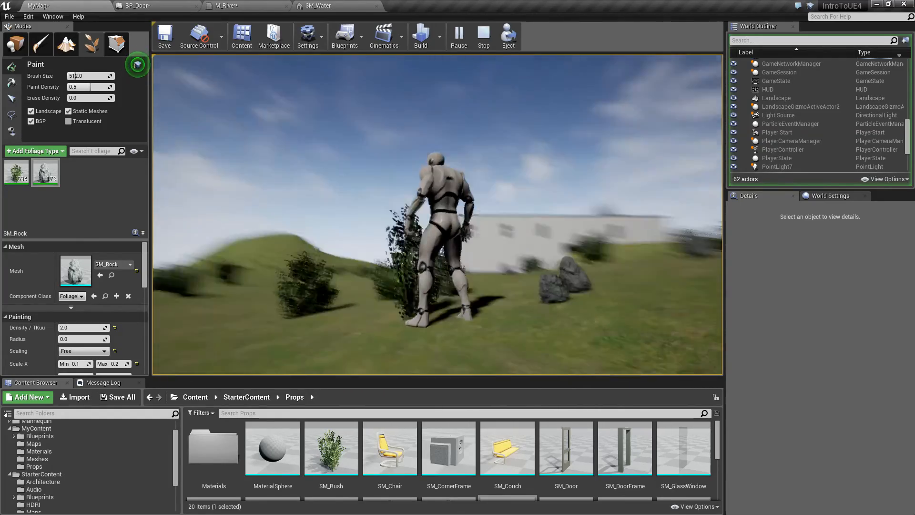
key(w)
key(w)
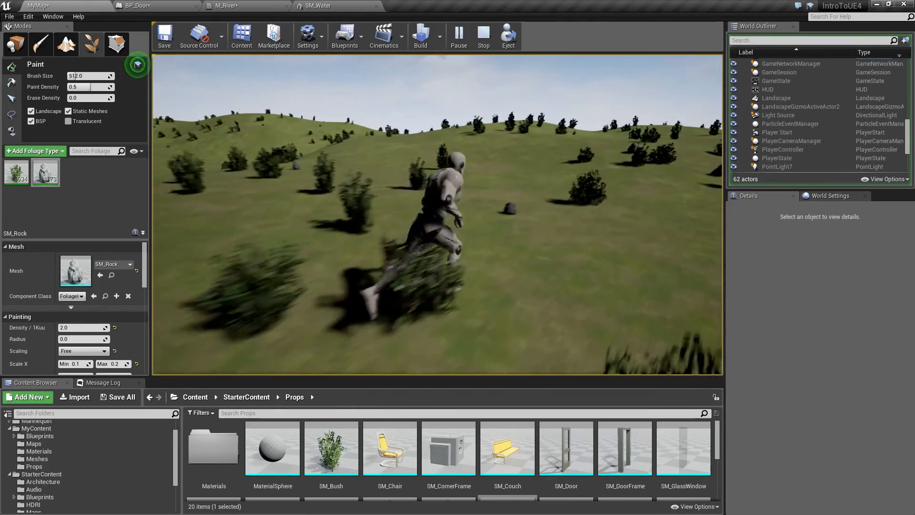
key(w)
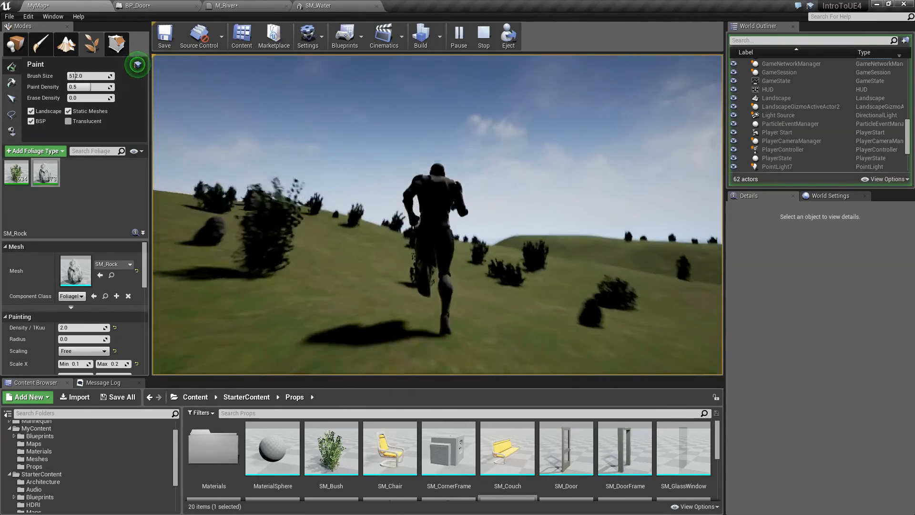
key(Escape)
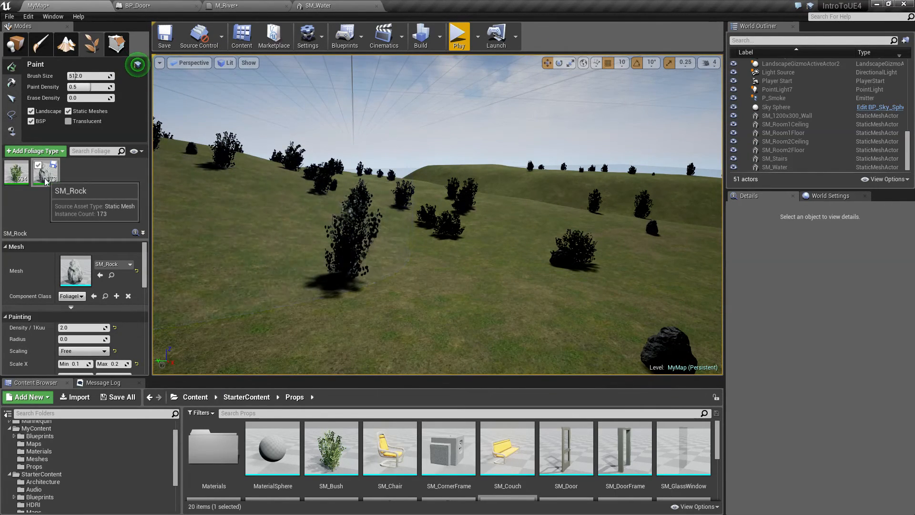
Look over the SM_Rock placement settings and the Reapply and Fill foliage tools, and return to the Paint tool.
scroll(56, 291, down, 5)
scroll(56, 291, down, 3)
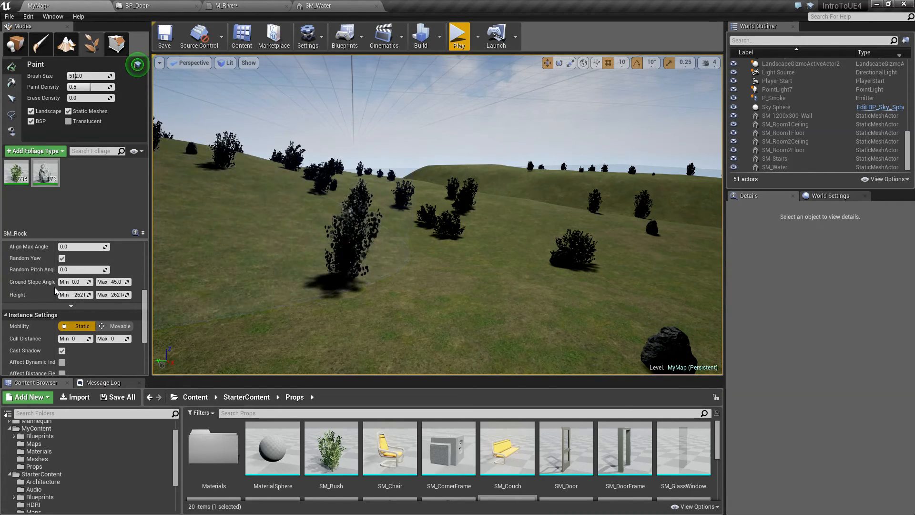
scroll(56, 291, up, 3)
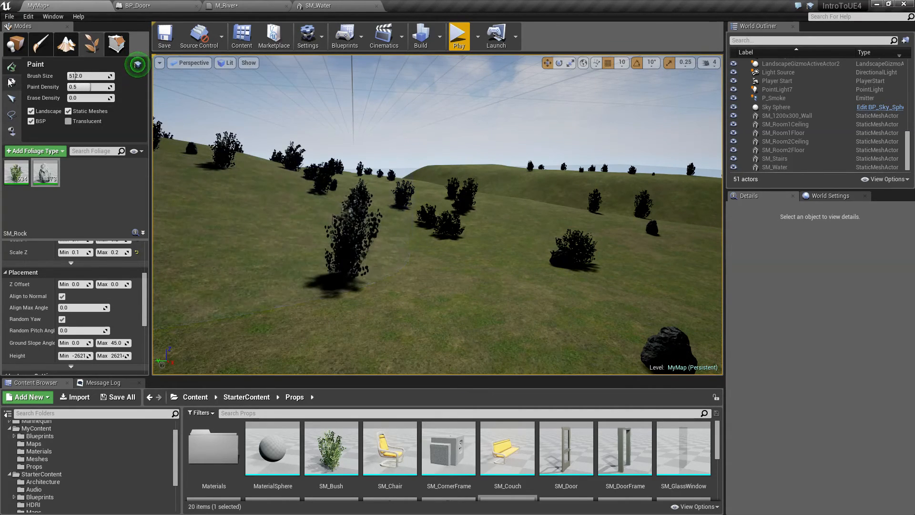
click(11, 100)
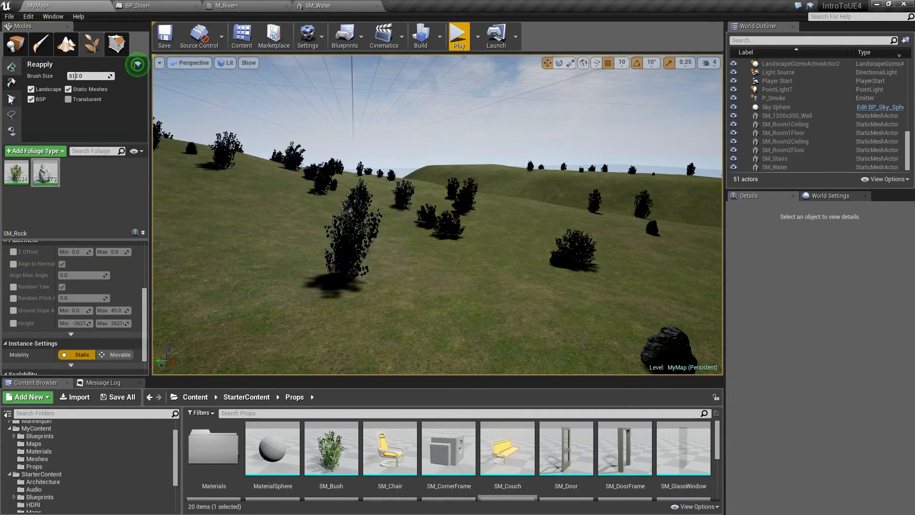
click(11, 100)
click(12, 115)
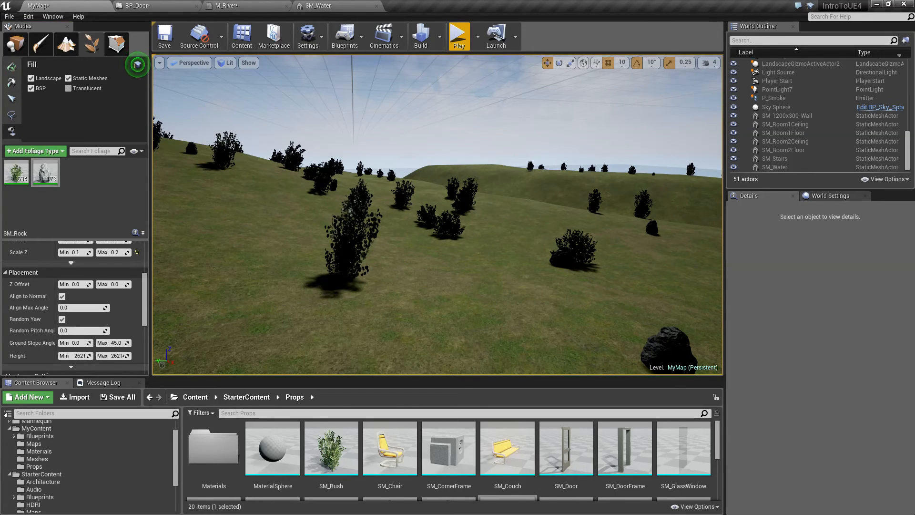
click(14, 69)
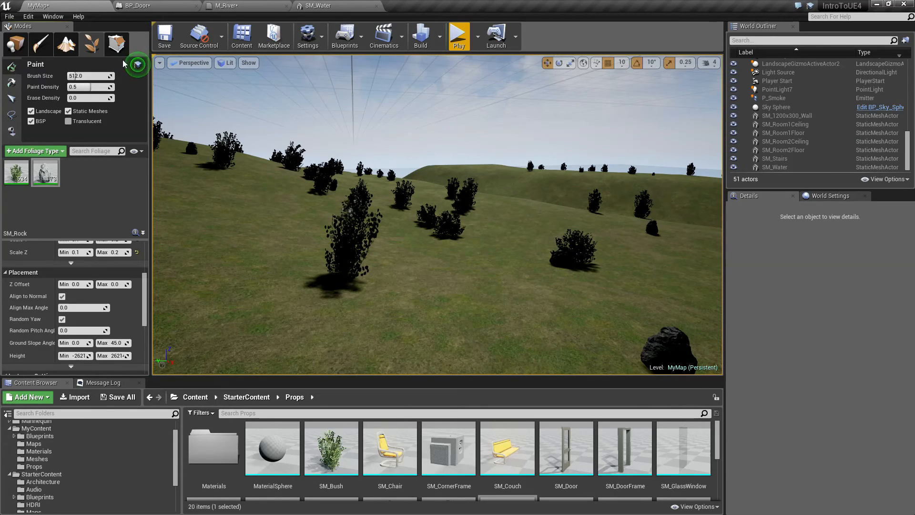
Open the Foliage Intro Tutorial and dismiss it.
click(138, 64)
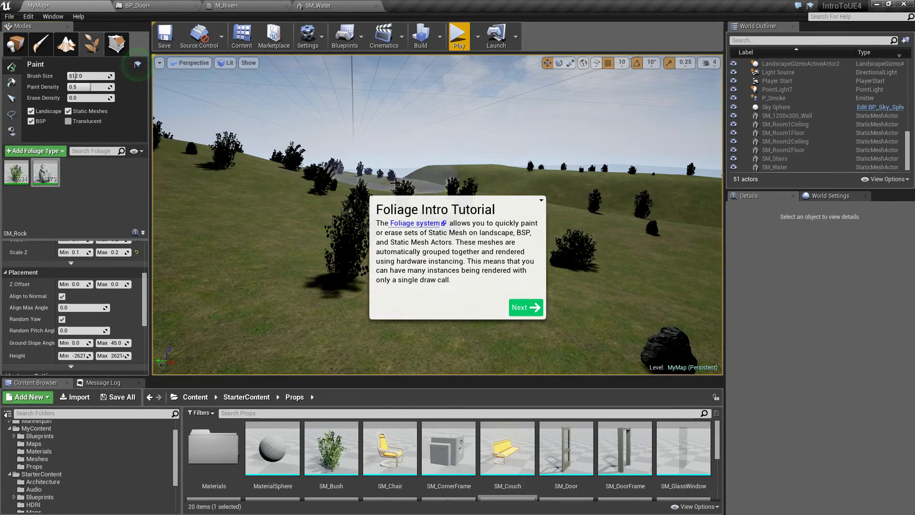
click(541, 201)
click(555, 207)
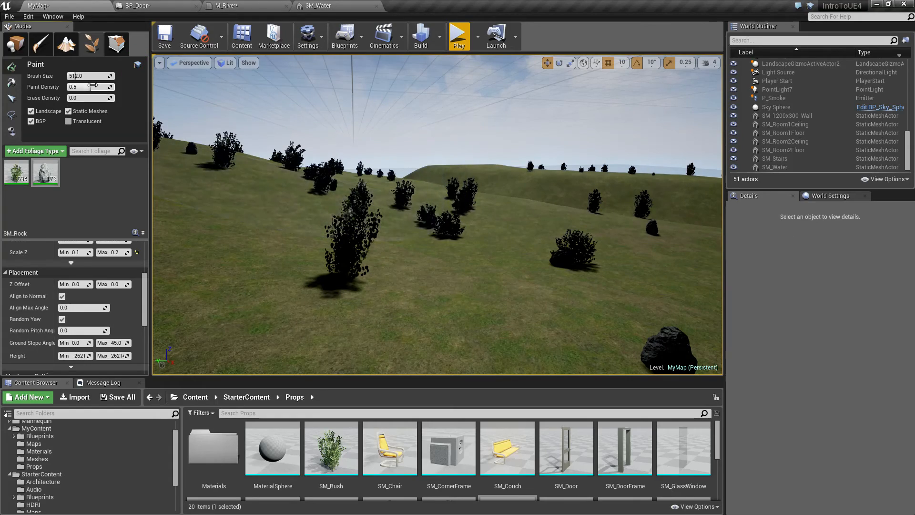
Switch from foliage editing to the Landscape editor's Paint mode.
right_drag(270, 186, 231, 139)
click(46, 48)
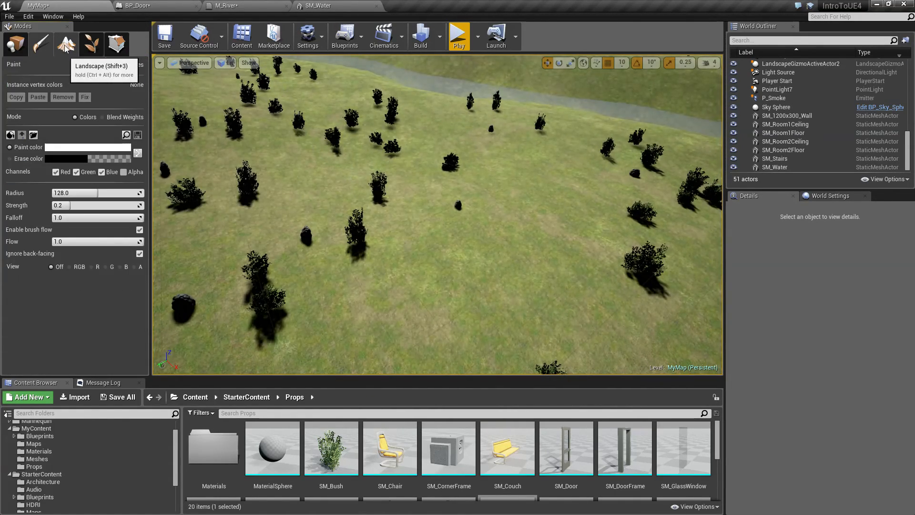
click(66, 45)
click(102, 70)
Survey the river channels, the surrounding hills and the foliage around the building from several viewpoints.
mouse_move(502, 177)
right_down()
mouse_move(529, 159)
mouse_move(653, 154)
mouse_move(603, 164)
mouse_move(558, 210)
mouse_move(346, 171)
right_up()
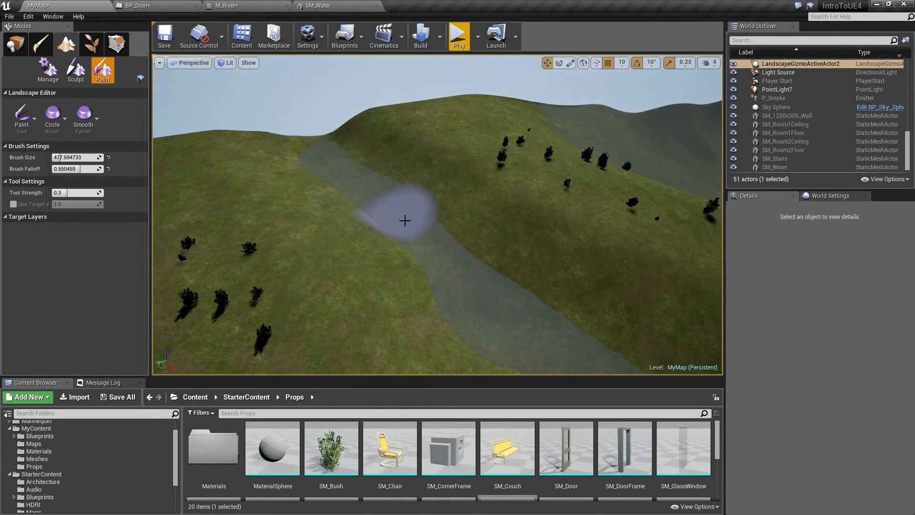
right_drag(491, 313, 548, 333)
mouse_move(500, 248)
right_down()
mouse_move(544, 200)
mouse_move(568, 148)
right_up()
mouse_move(448, 213)
right_down()
mouse_move(443, 143)
mouse_move(462, 138)
right_up()
key(w)
key(w)
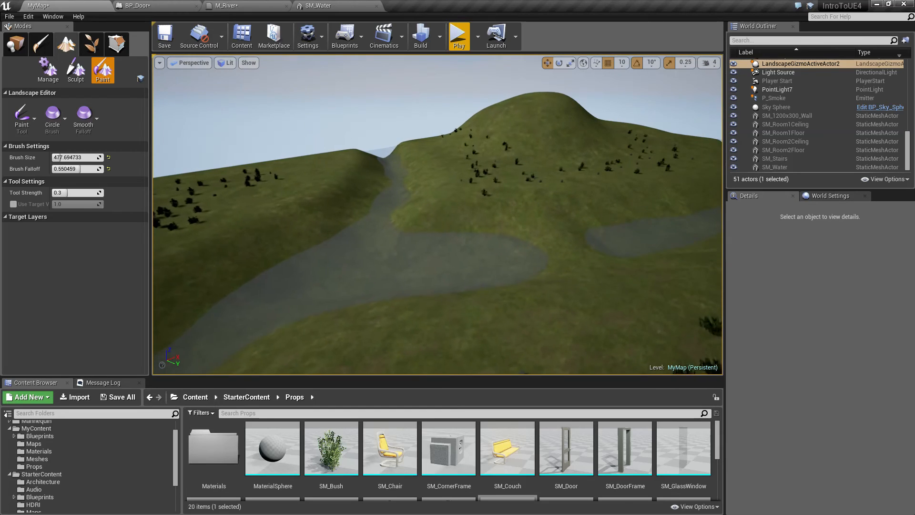
mouse_move(504, 284)
right_down()
mouse_move(539, 267)
mouse_move(508, 266)
right_up()
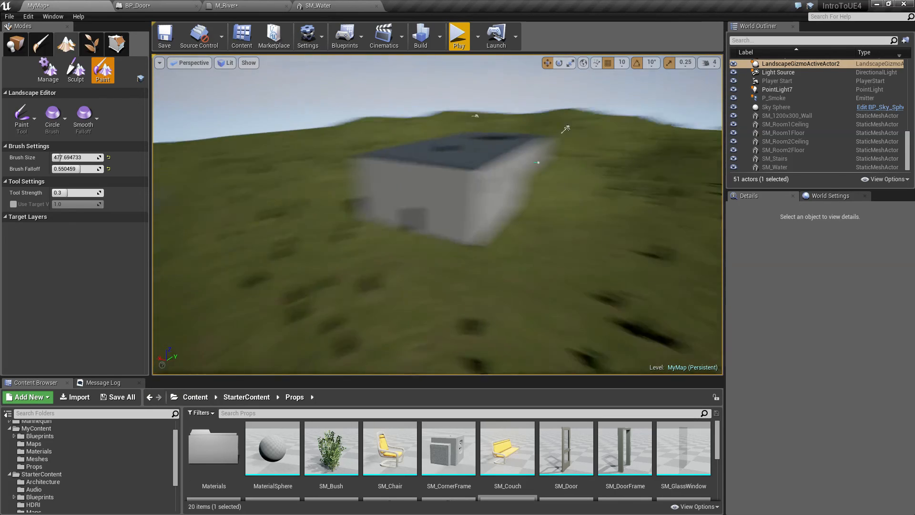
scroll(566, 127, up, 5)
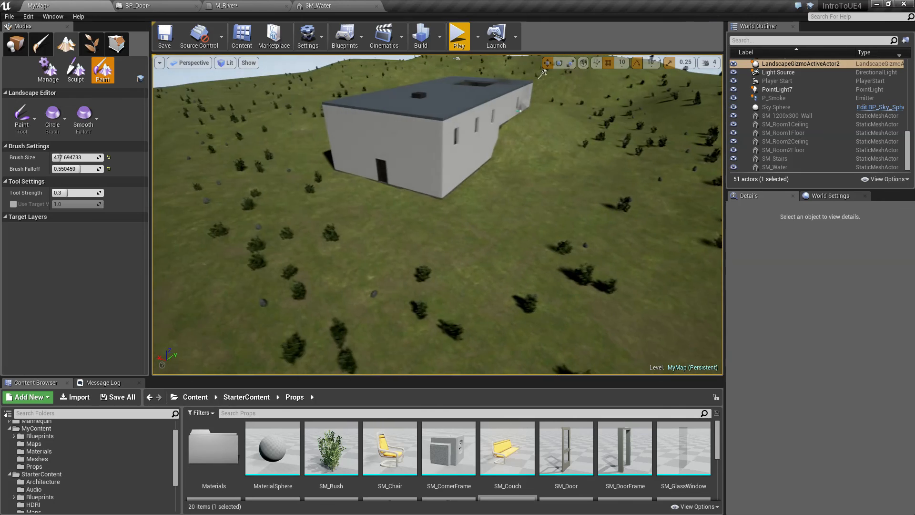
key(a)
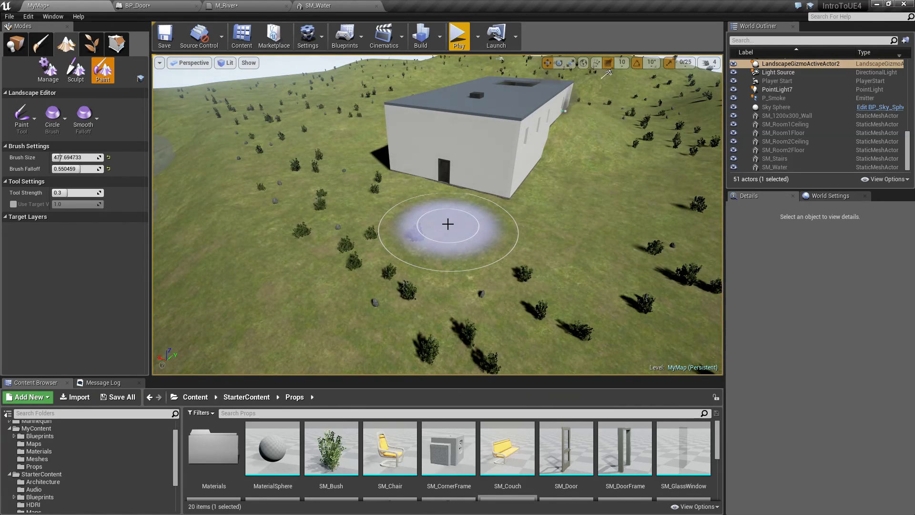